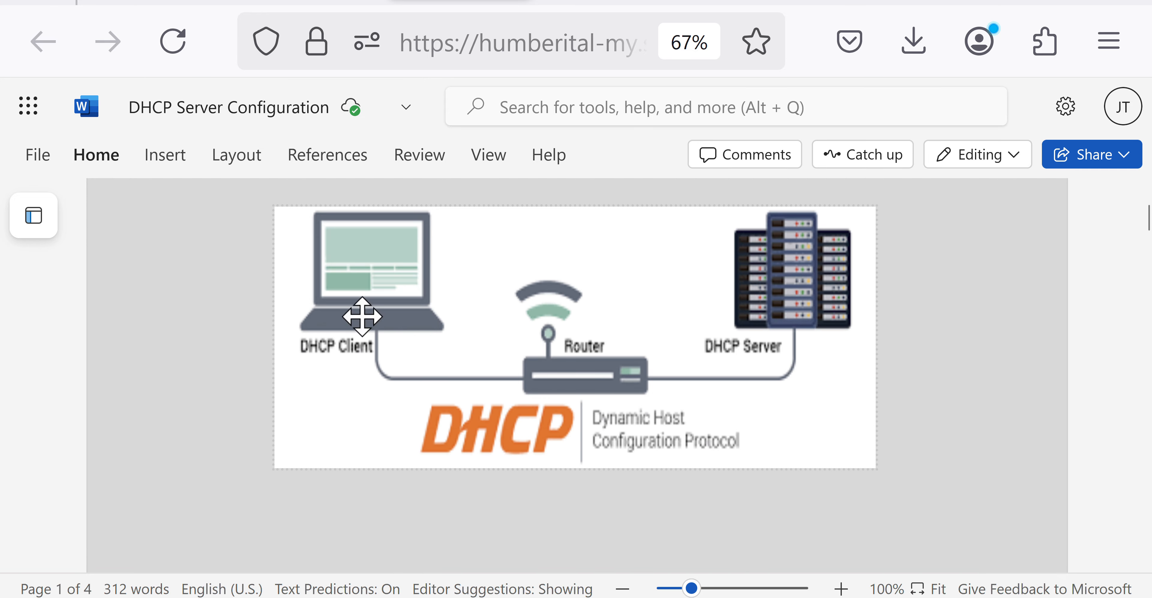
Read through the DHCP lab document's objectives, configuration explanations, required equipment and network topology diagram.
scroll(237, 234, down, 8)
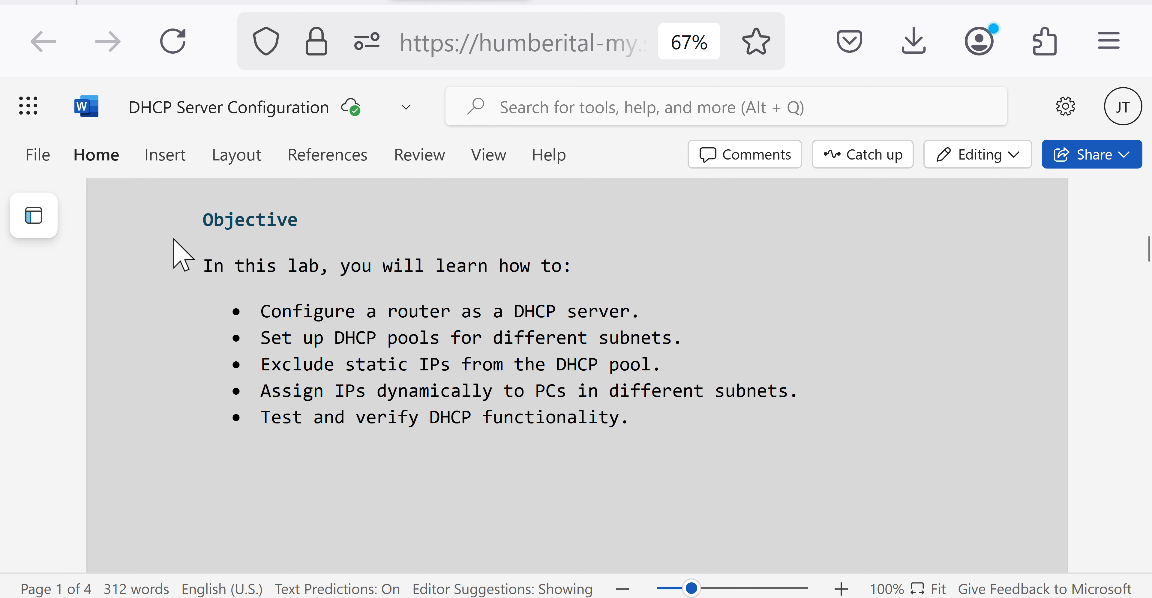
scroll(175, 252, up, 2)
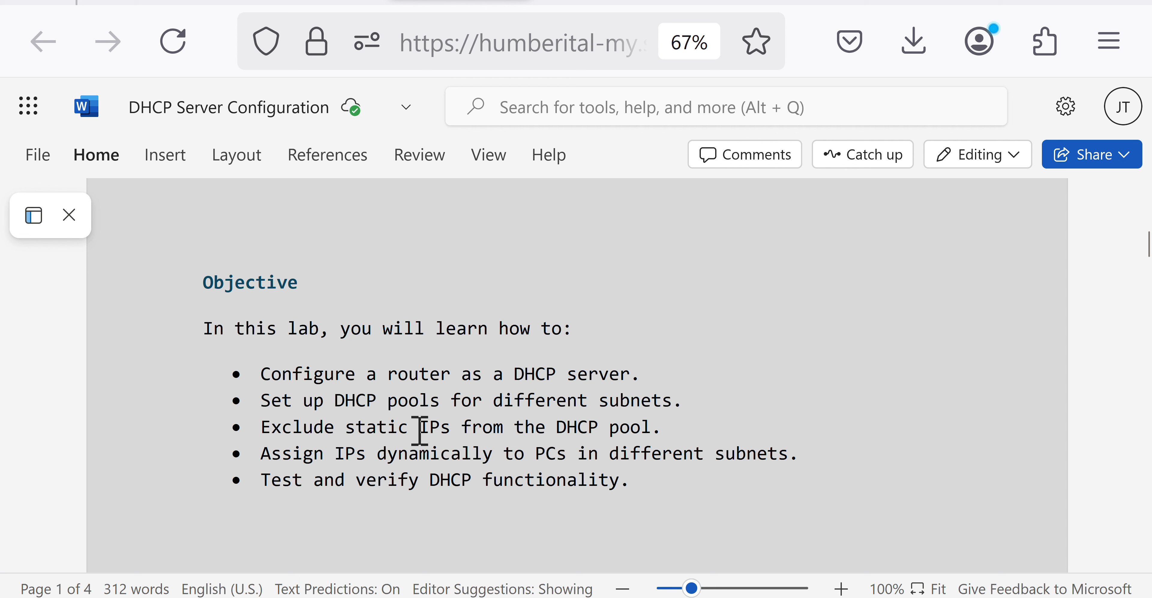
scroll(231, 399, down, 2)
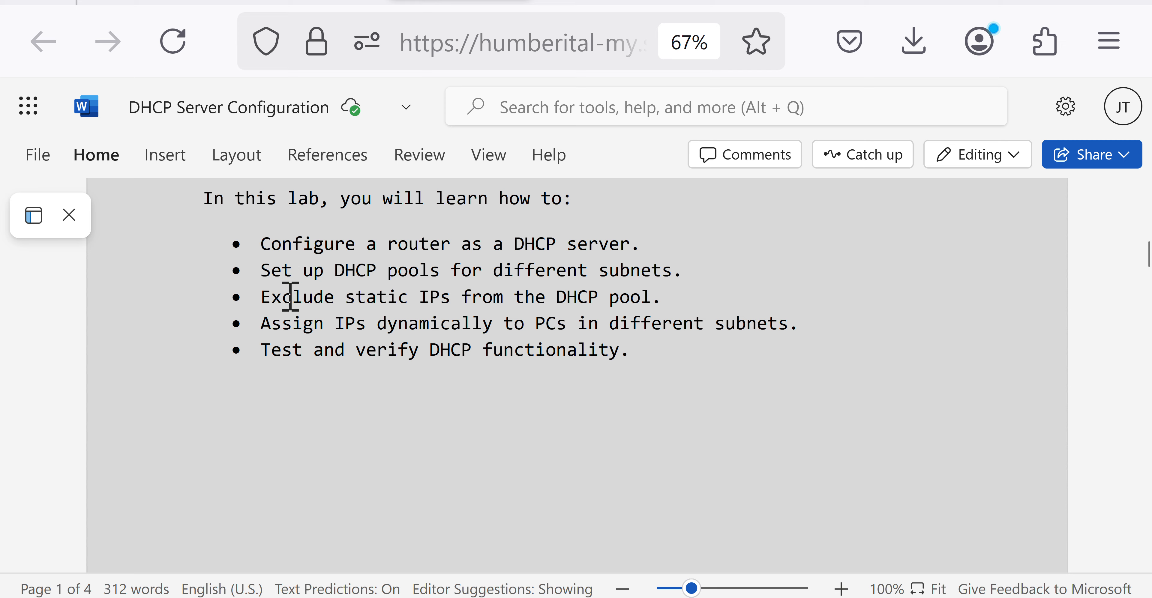
scroll(291, 297, down, 5)
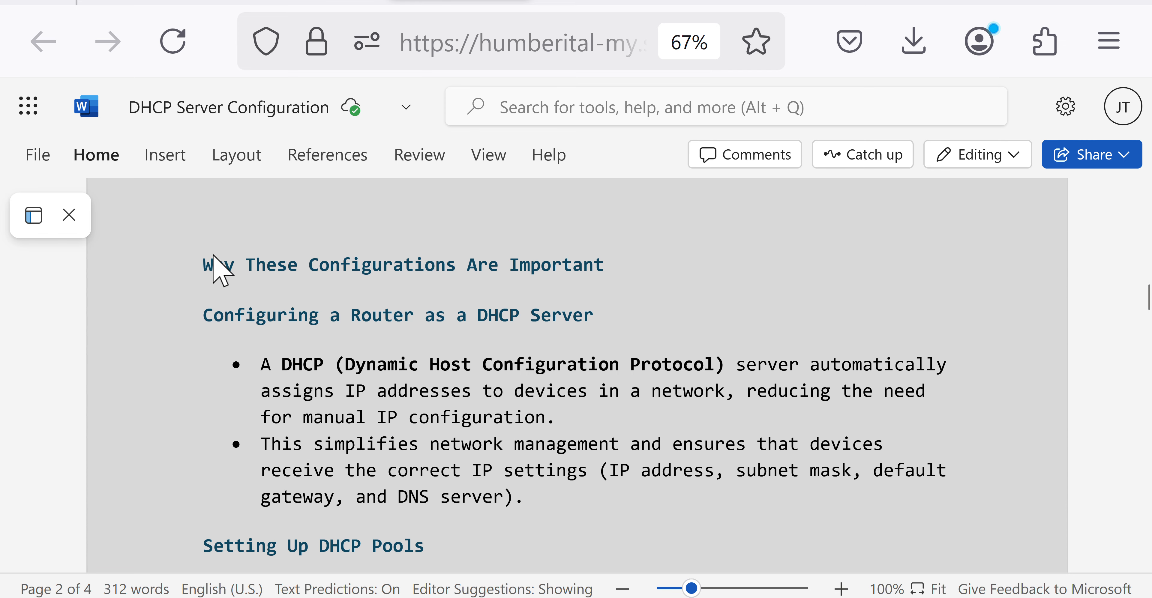
scroll(239, 325, down, 2)
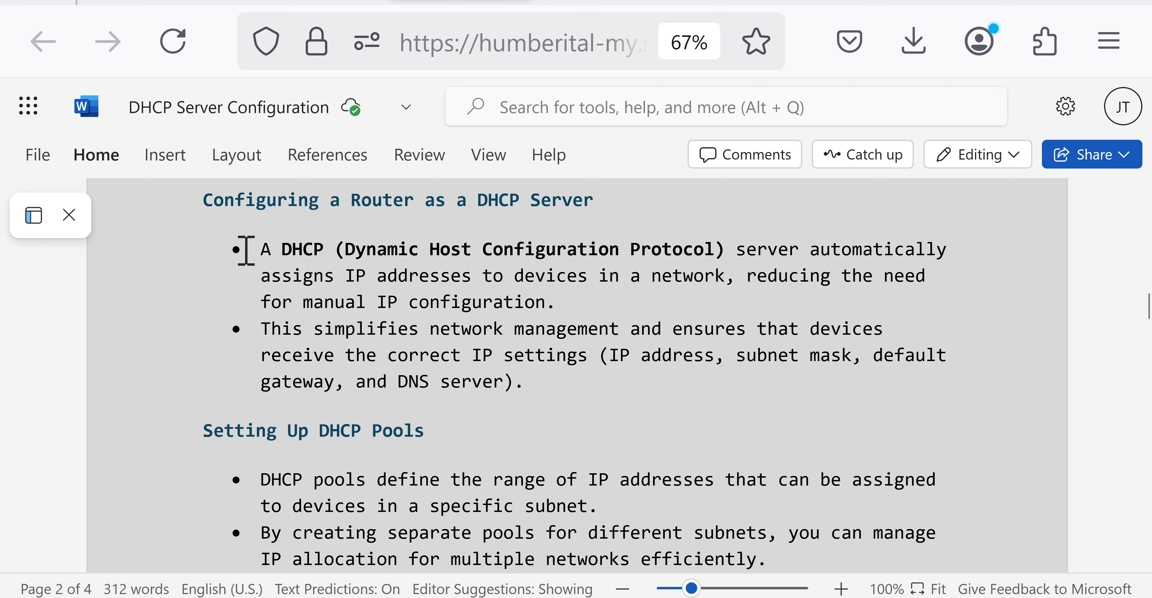
scroll(252, 250, down, 3)
scroll(252, 251, up, 3)
scroll(251, 251, down, 10)
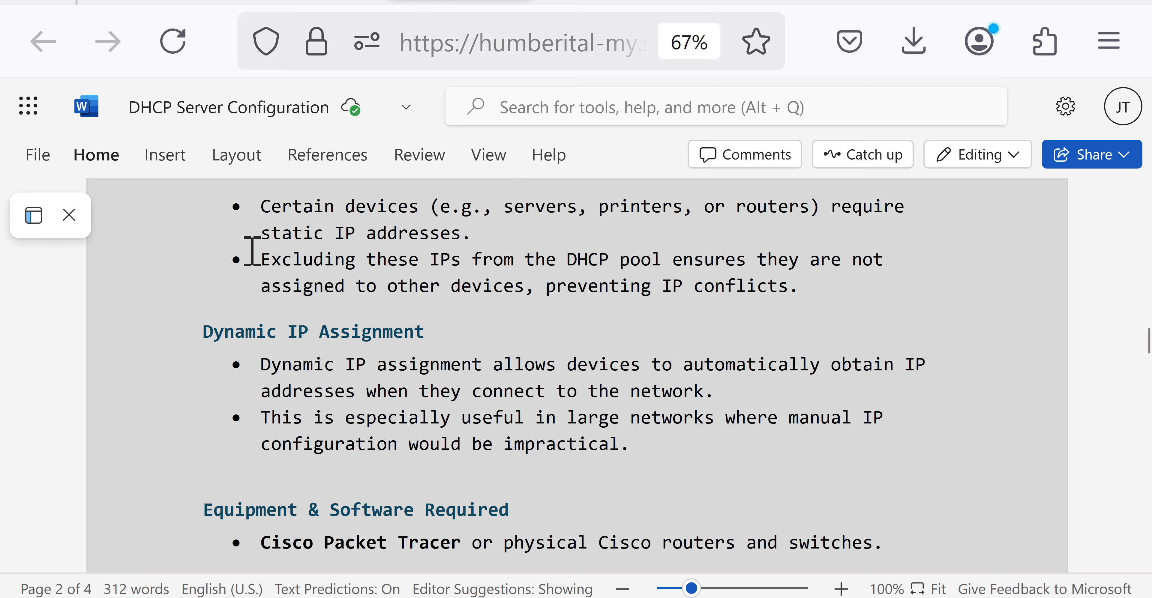
scroll(249, 251, down, 9)
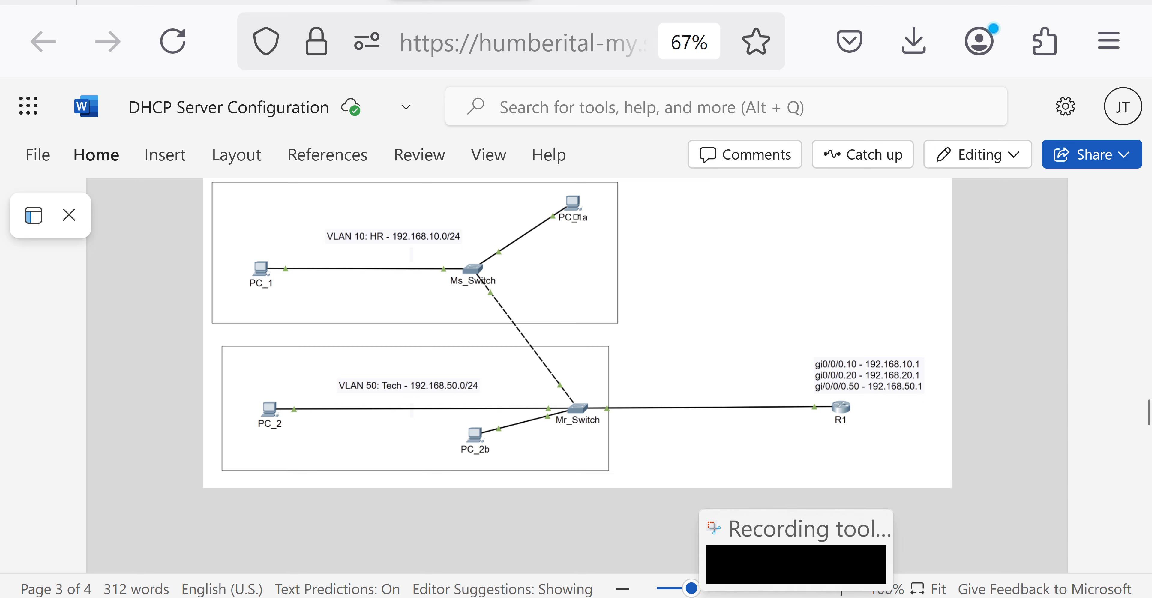
Switch to Cisco Packet Tracer and rename the switch in the VLAN 10 area as Mr_Switch.
click(758, 540)
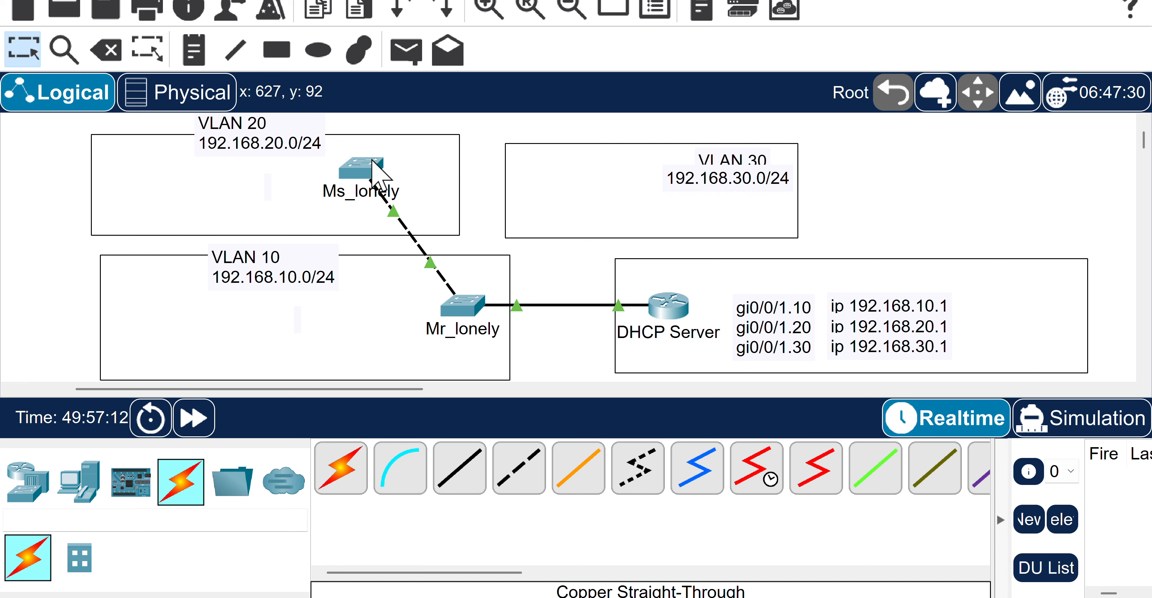
click(477, 331)
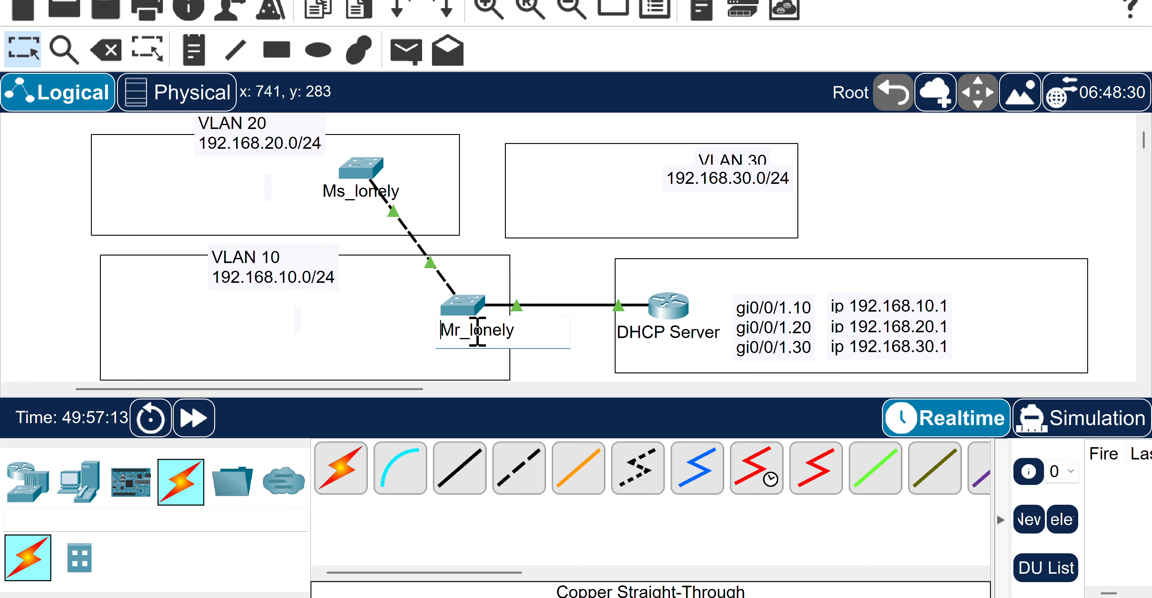
drag(518, 331, 469, 340)
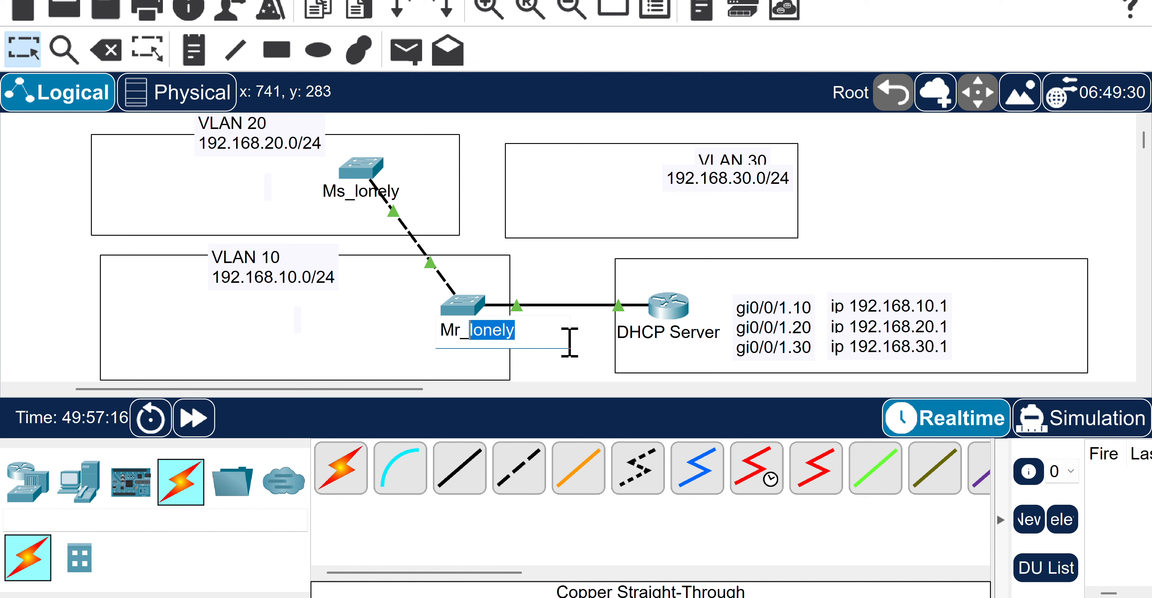
text(Sw)
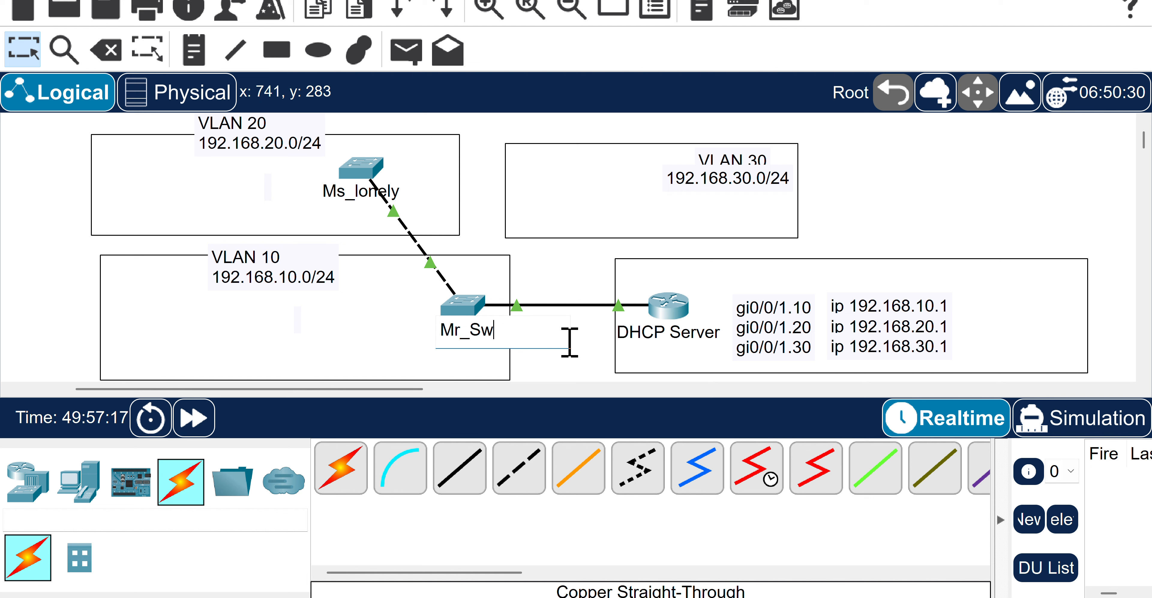
text(itch)
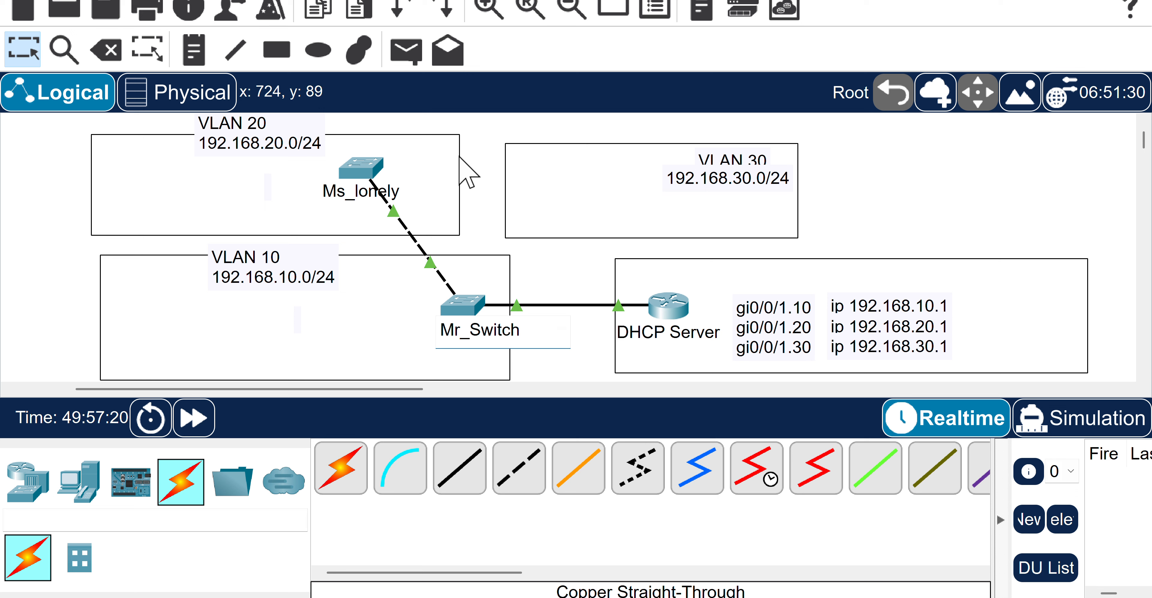
Rename the switch in the VLAN 20 area as Ms_Switch.
click(360, 192)
drag(415, 194, 371, 193)
text(S)
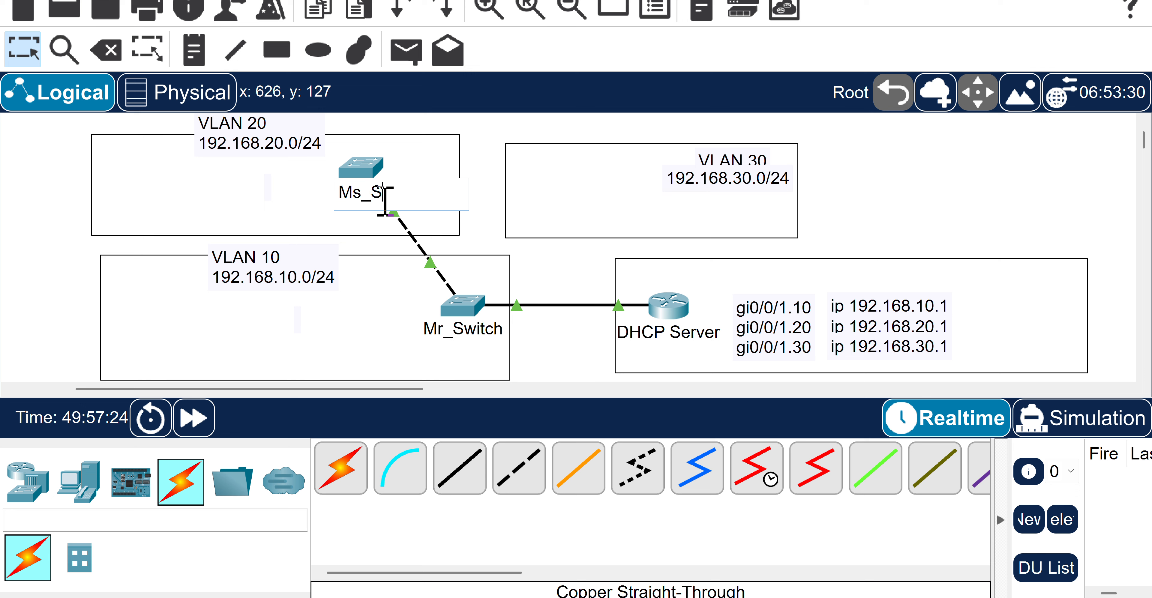
text(witch)
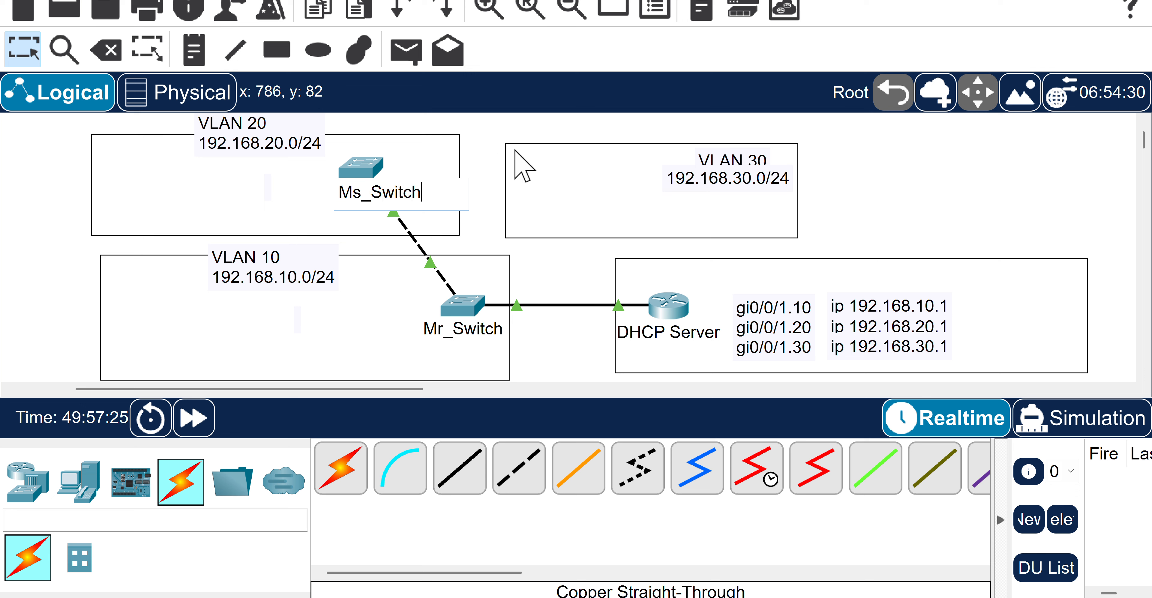
click(483, 143)
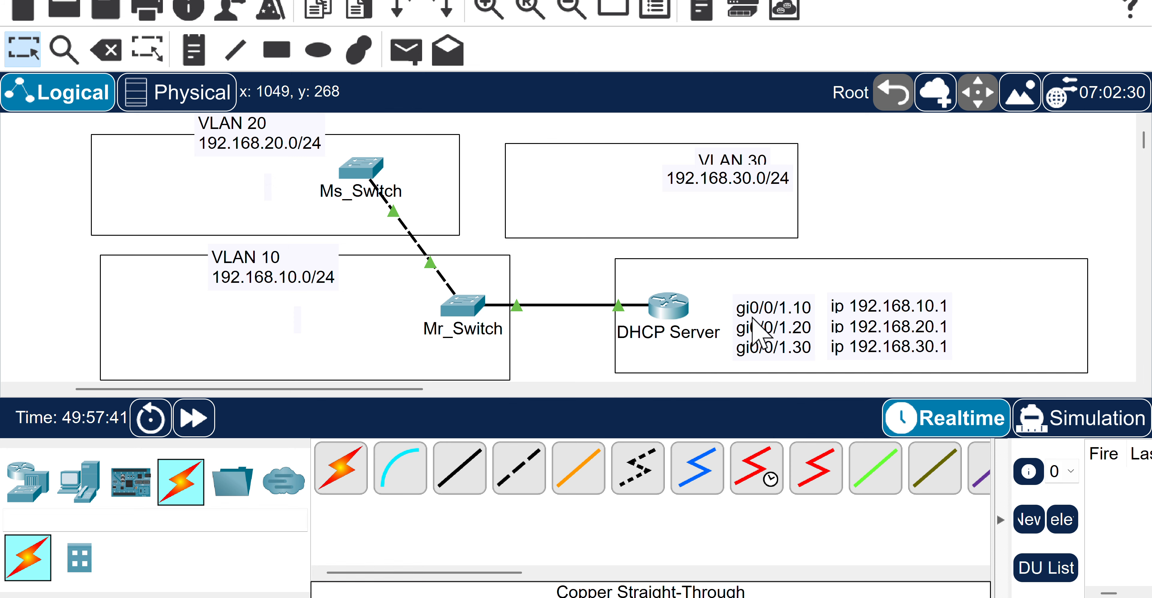
Open the DHCP Server router's command line and enter global configuration mode with enable and config t.
click(666, 313)
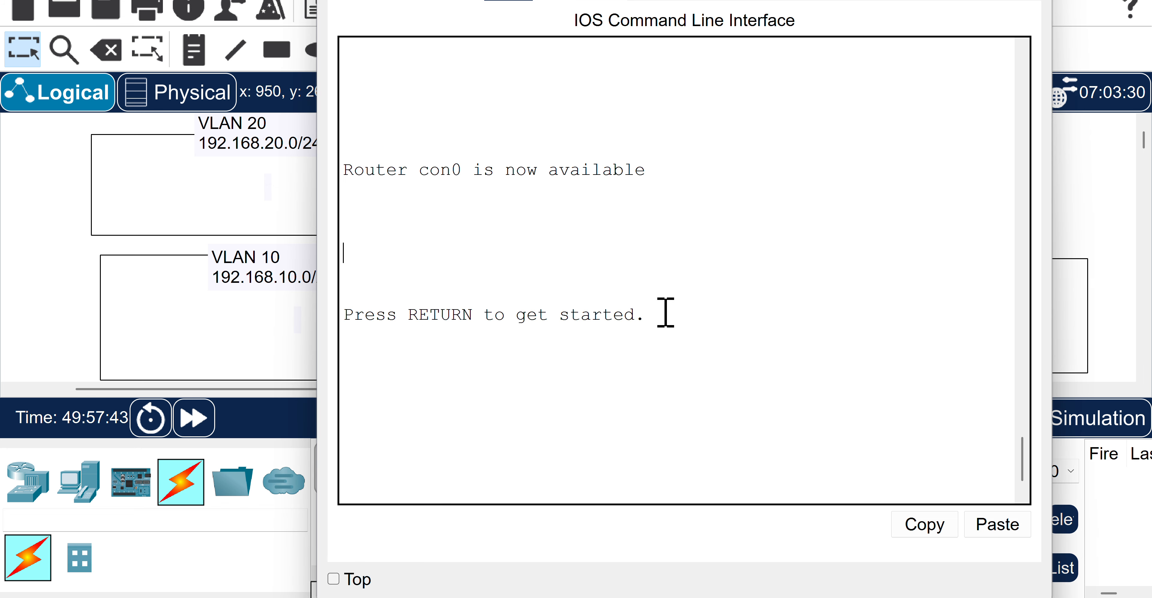
key(Return)
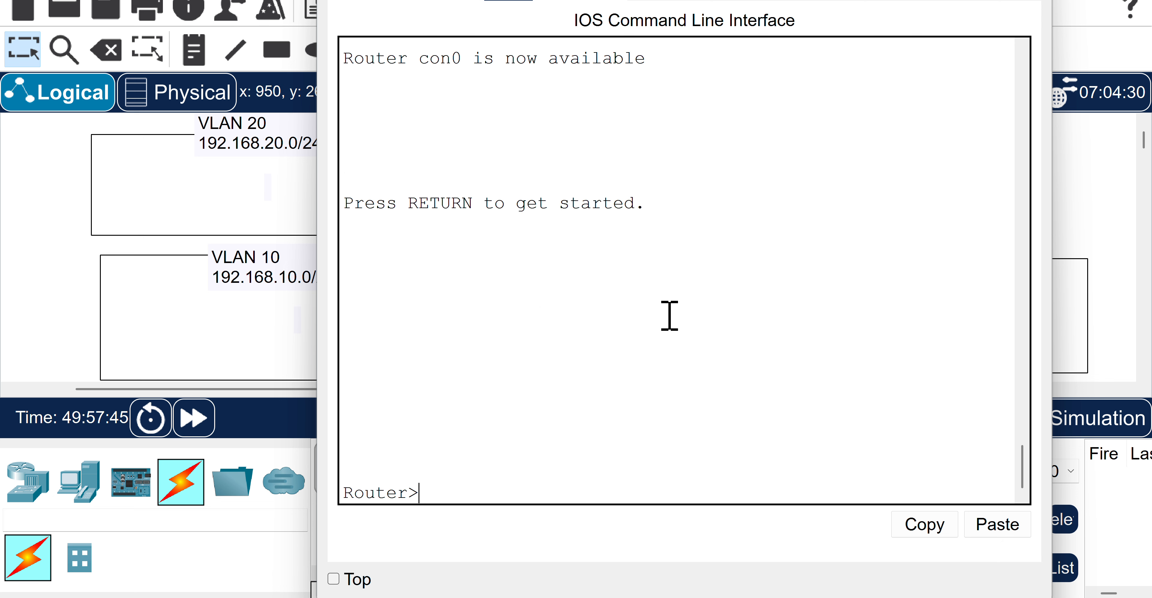
key(Return)
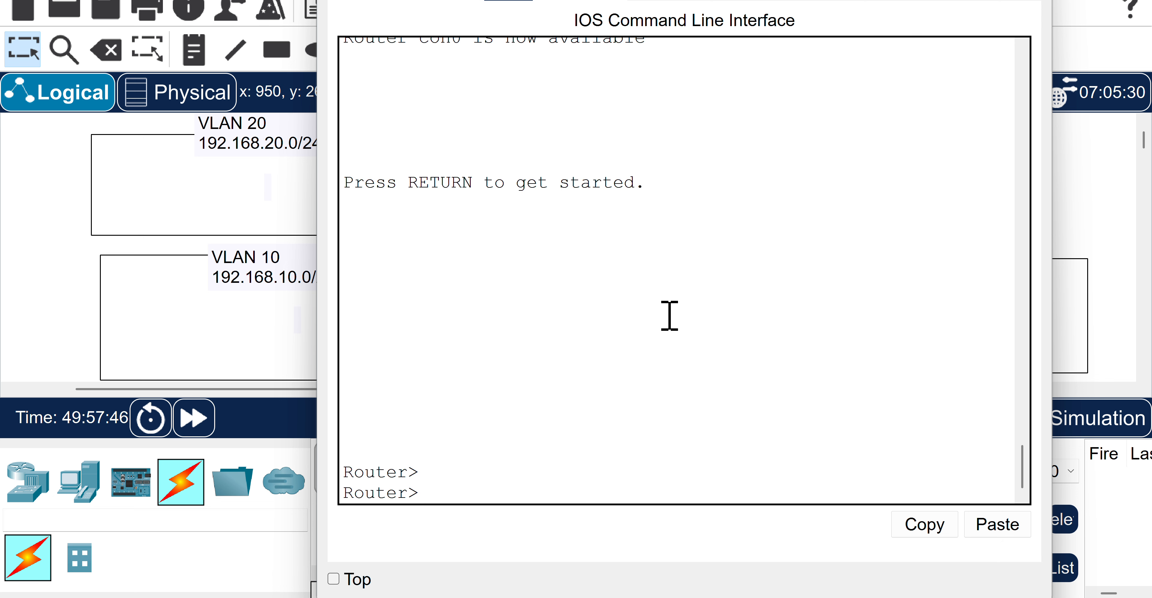
text(enable)
key(Return)
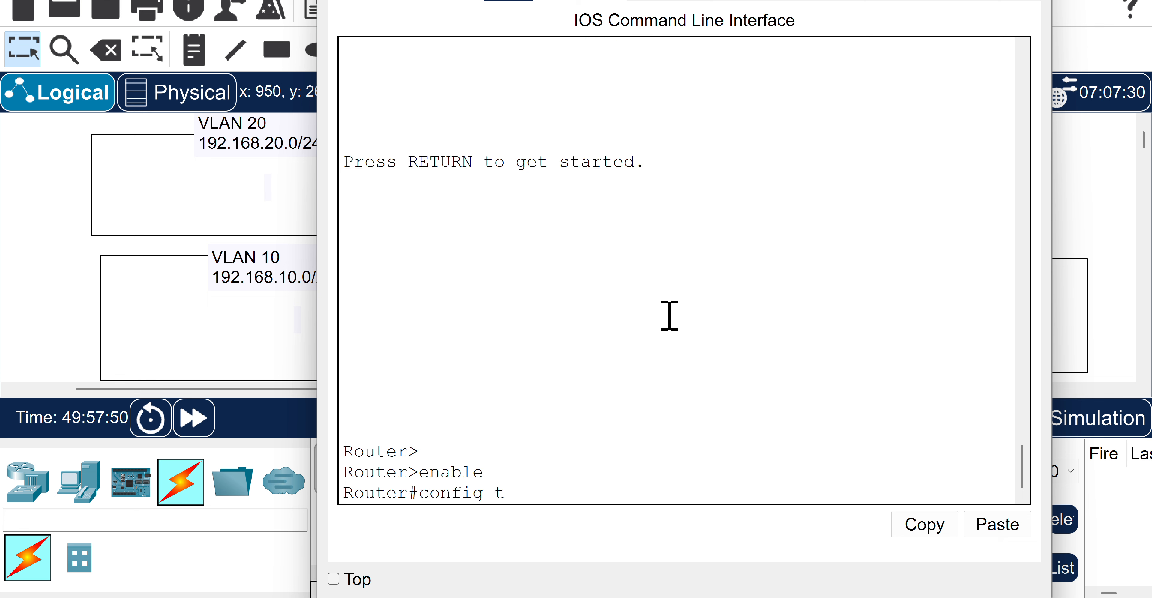
key(Return)
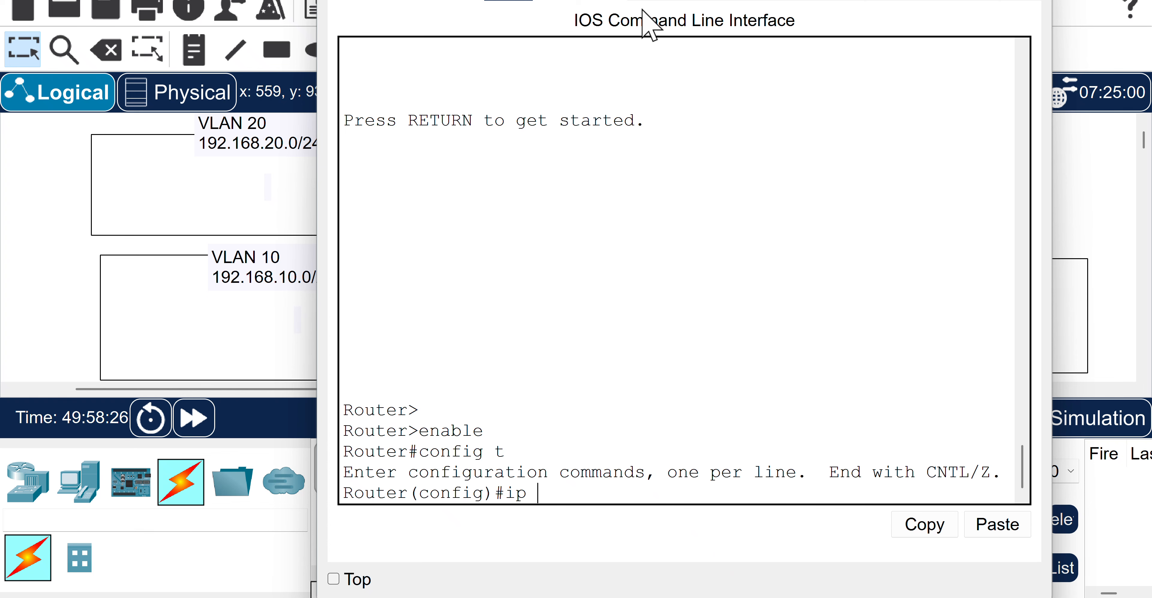
Exclude addresses 192.168.10.1 through 192.168.10.10 from DHCP assignment with the ip dhcp excluded-address command.
drag(796, 0, 897, 0)
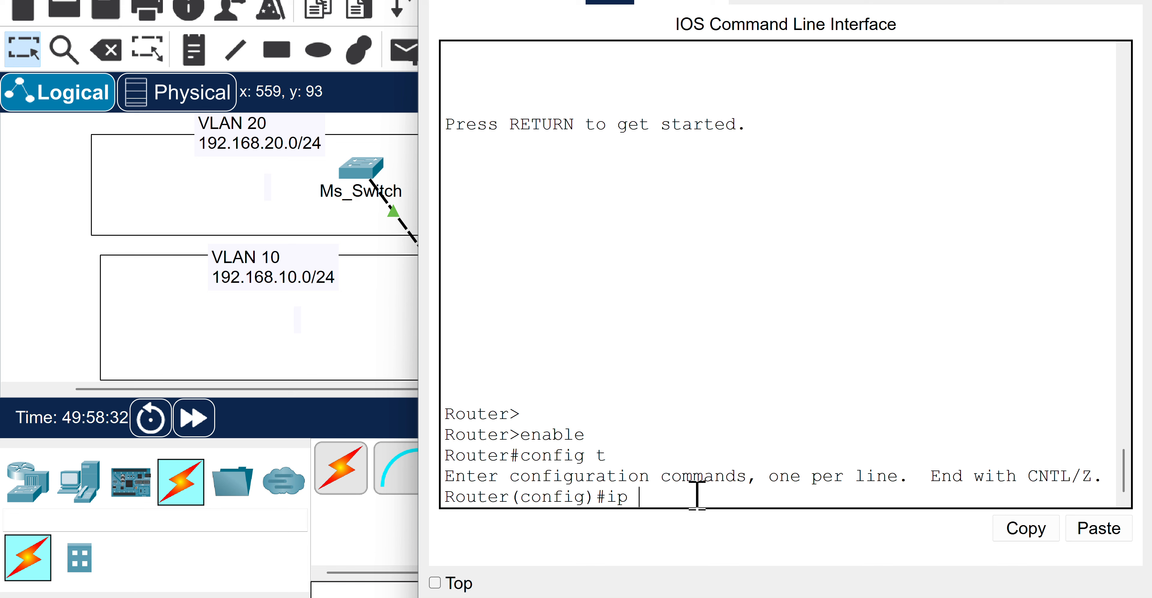
text(dh)
text(o)
key(BackSpace)
key(BackSpace)
key(BackSpace)
text(hcp exclu)
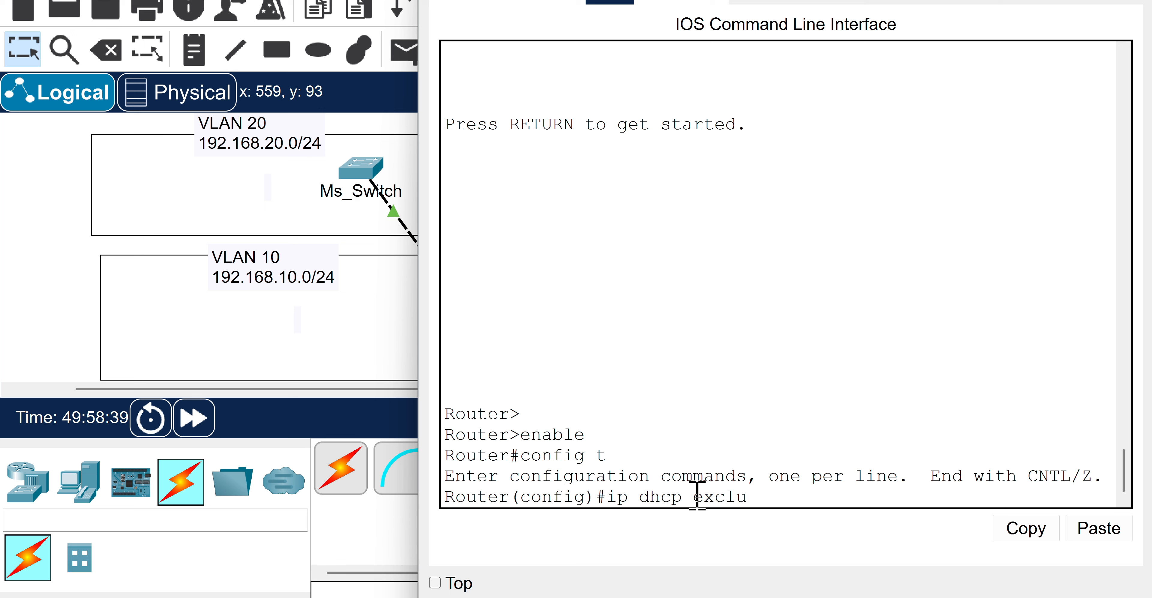
text(sded )
text(address)
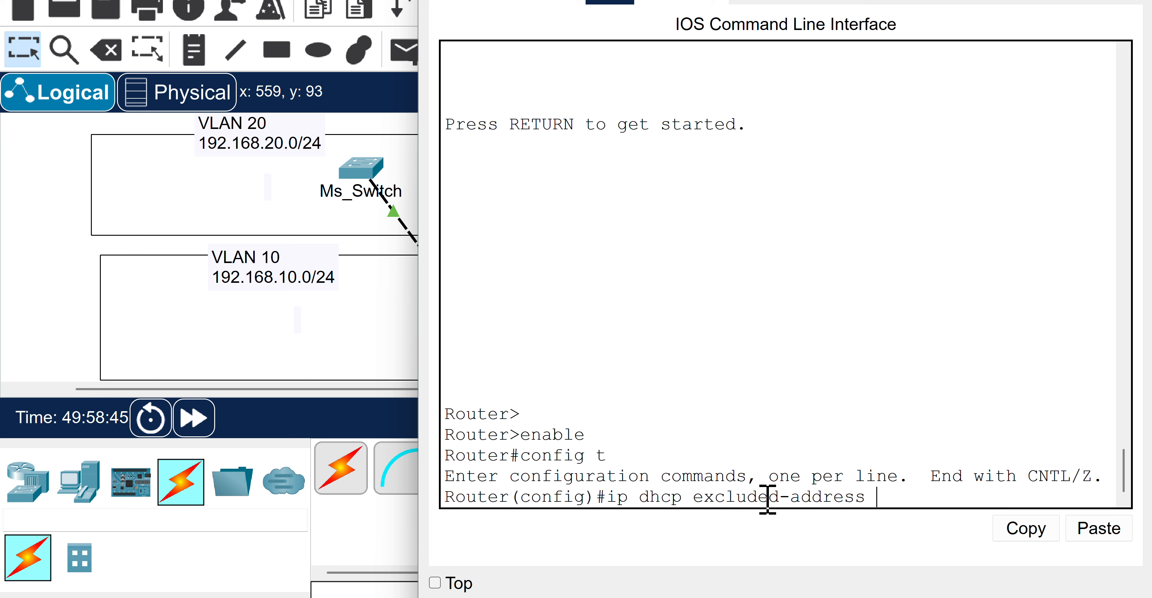
double_click(785, 493)
click(903, 495)
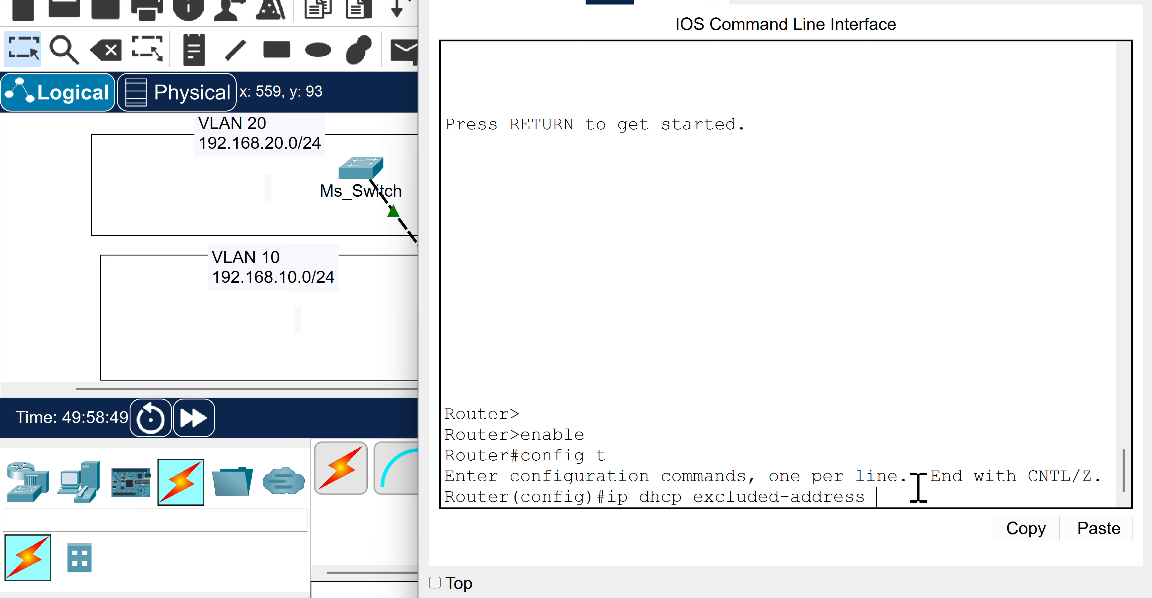
text(192.1)
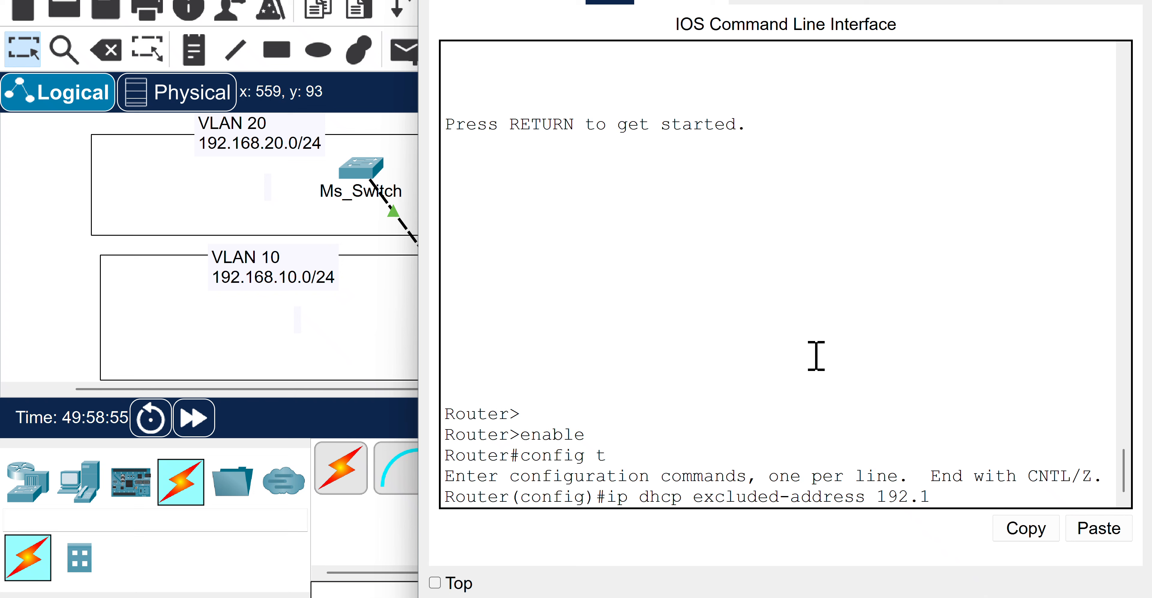
text(68.10.1)
drag(978, 491, 1008, 491)
click(1031, 489)
text(192.1)
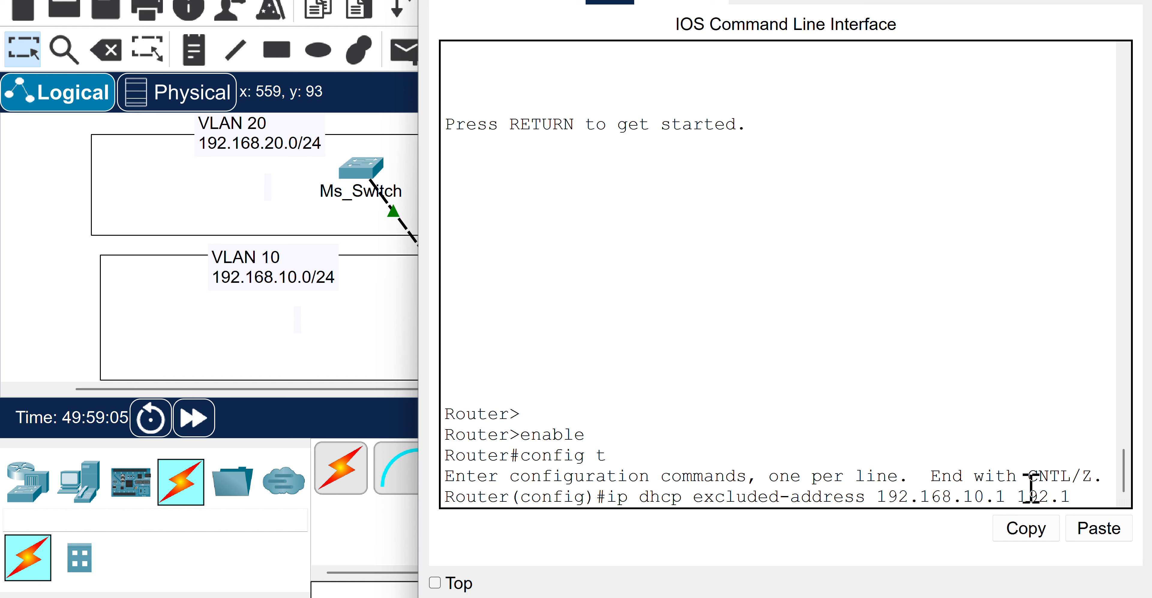
text(68.10.10)
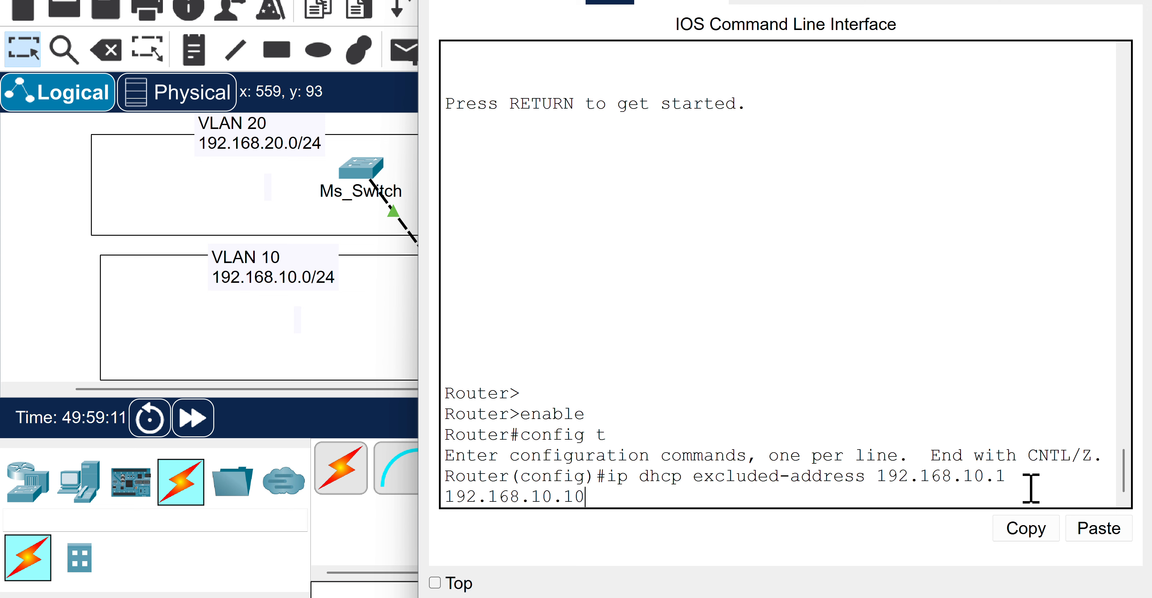
key(Return)
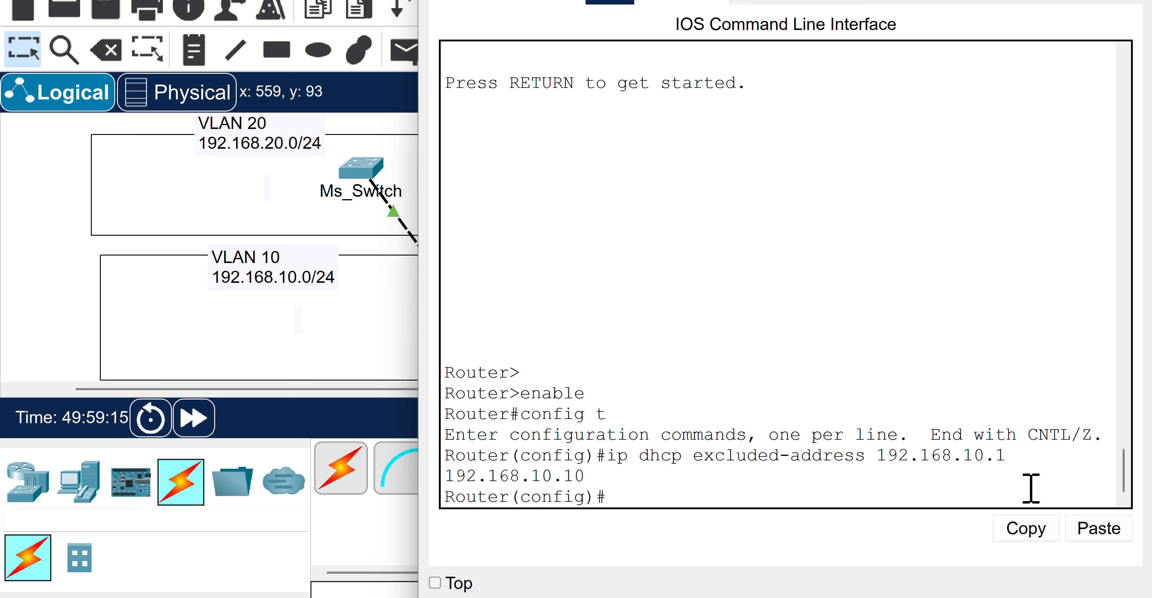
Reuse the previous exclusion command to exclude addresses 192.168.20.1 through 192.168.20.10 from DHCP assignment.
key(Up)
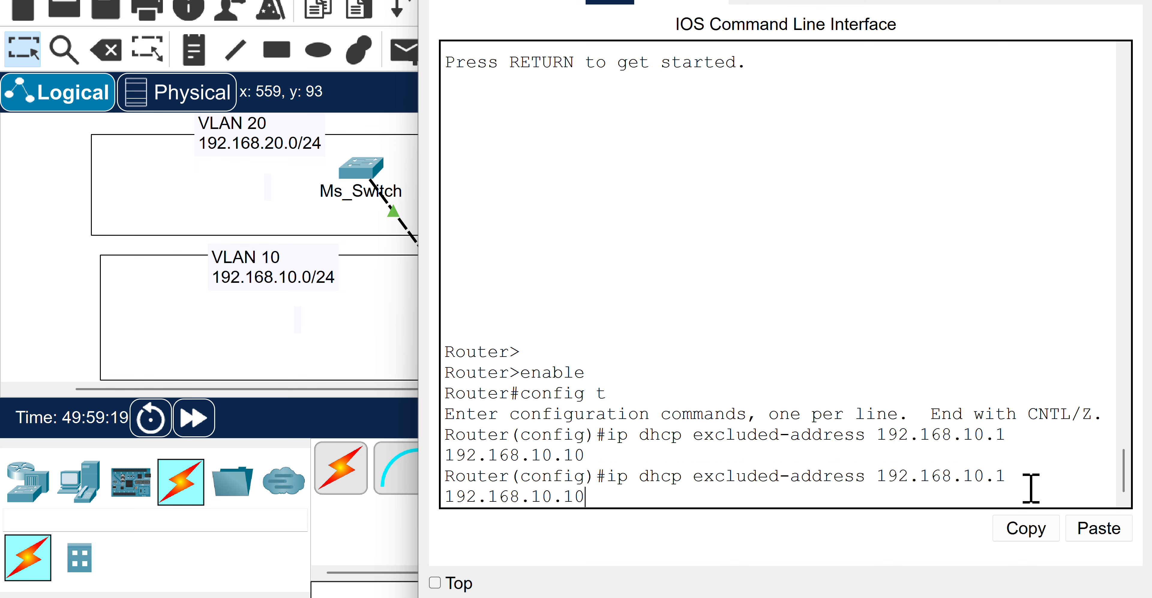
key(Left)
key(Left)
key(Left)
key(Left)
key(Left)
key(Left)
key(Left)
key(Left)
key(Left)
key(Left)
key(Left)
key(BackSpace)
key(BackSpace)
text(20)
key(Right)
key(Right)
key(Right)
key(Right)
key(Right)
key(Right)
key(Right)
key(Right)
key(Right)
key(Right)
key(Delete)
key(BackSpace)
text(20)
key(Return)
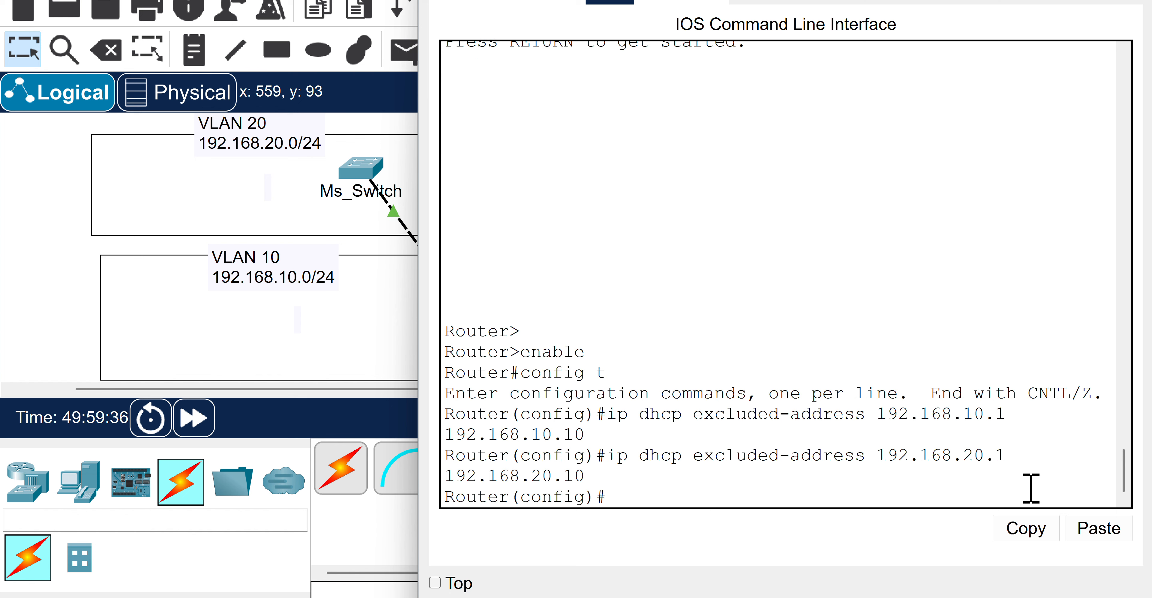
Reuse the last exclusion command to exclude addresses 192.168.30.1 through 192.168.30.10 from DHCP assignment.
key(Up)
key(Left)
key(Left)
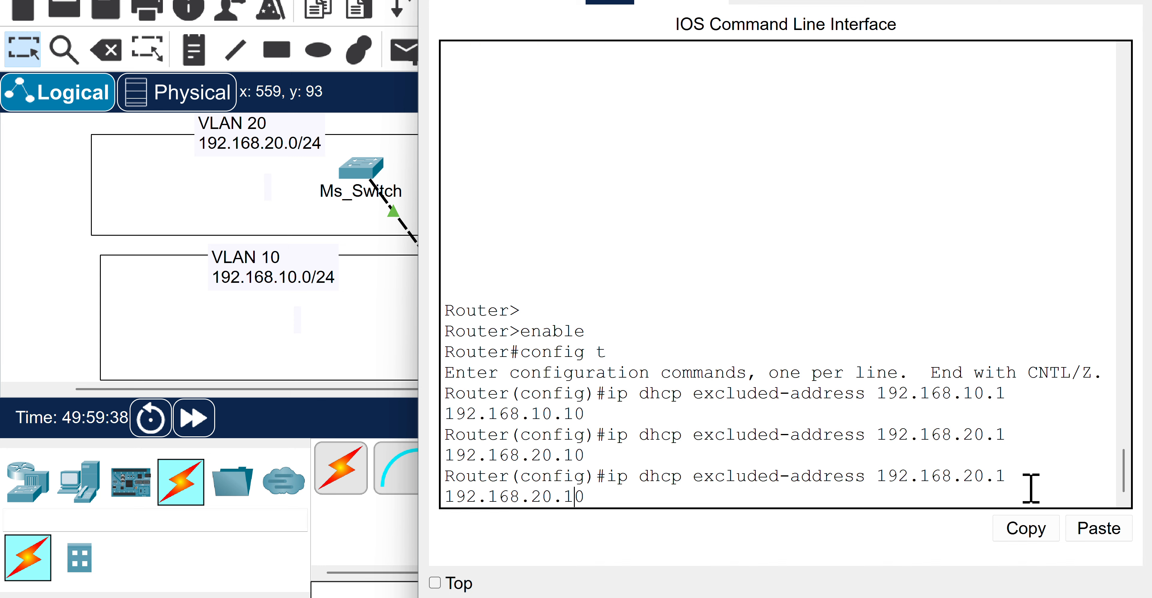
key(BackSpace)
key(BackSpace)
text(30)
key(Left)
key(Left)
key(Left)
key(Left)
key(Left)
key(Delete)
key(BackSpace)
text(30)
key(Return)
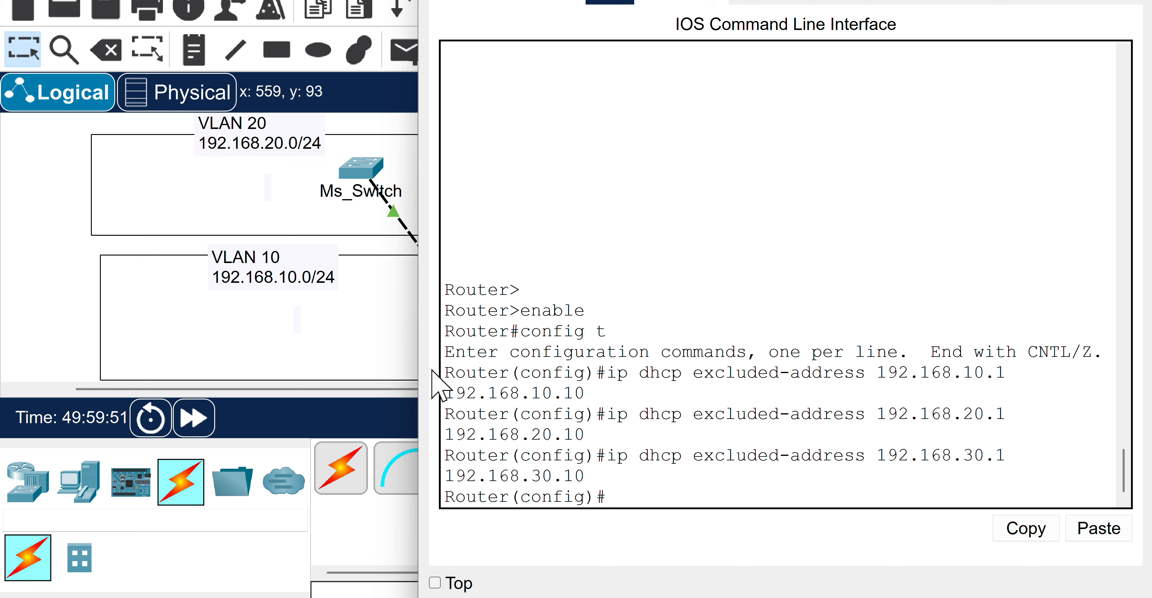
Create a DHCP pool named HR_POOL with the ip dhcp pool command.
drag(447, 372, 1033, 471)
click(799, 491)
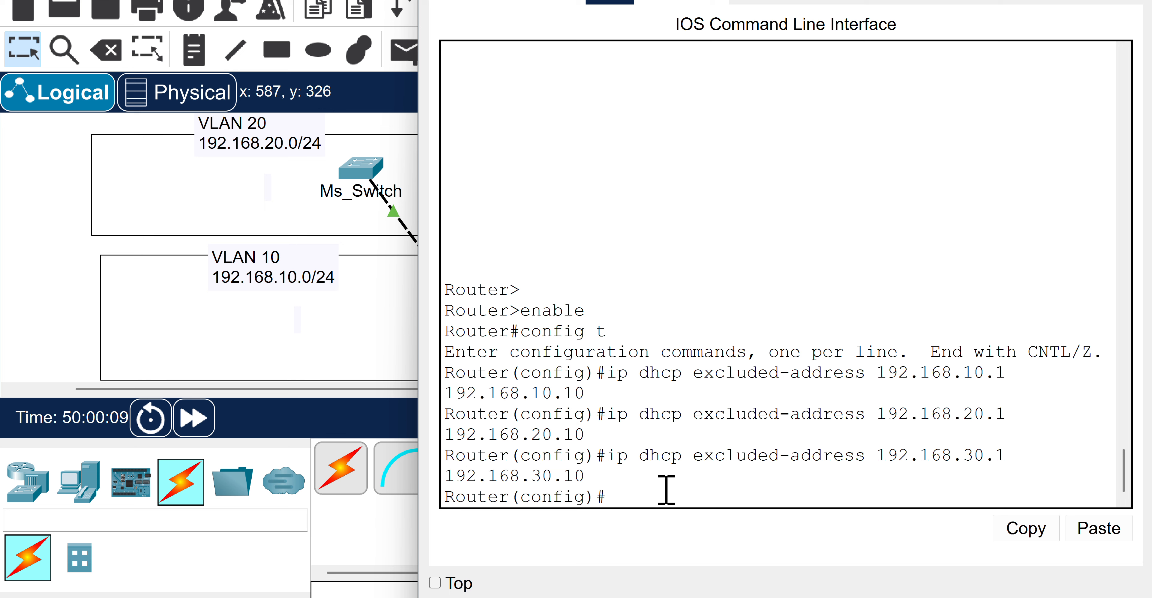
text(ip )
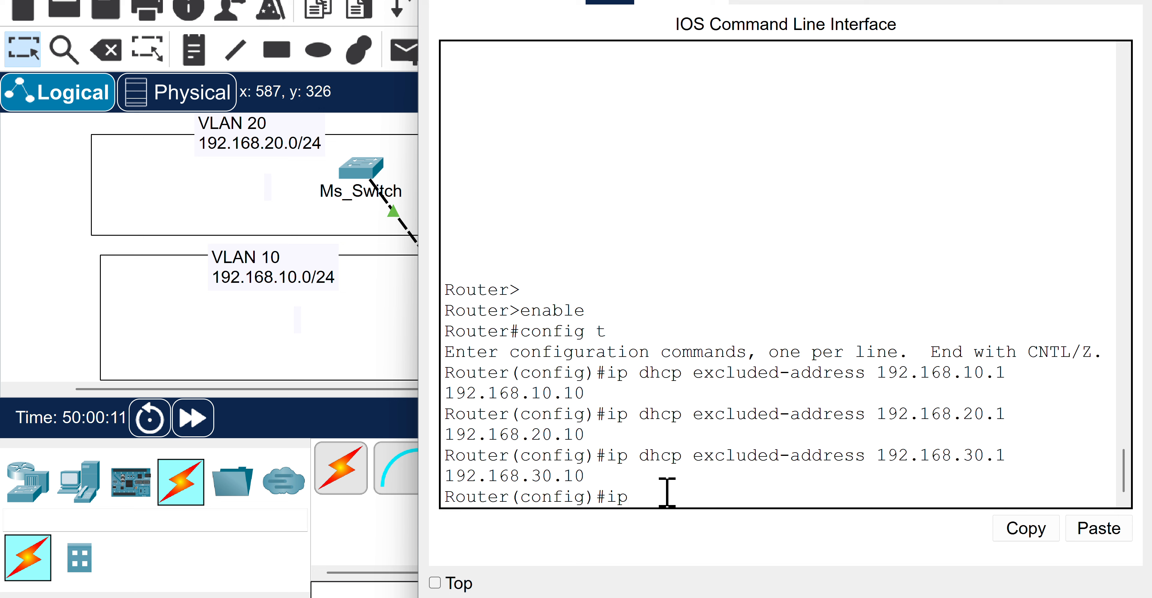
text(dhcp)
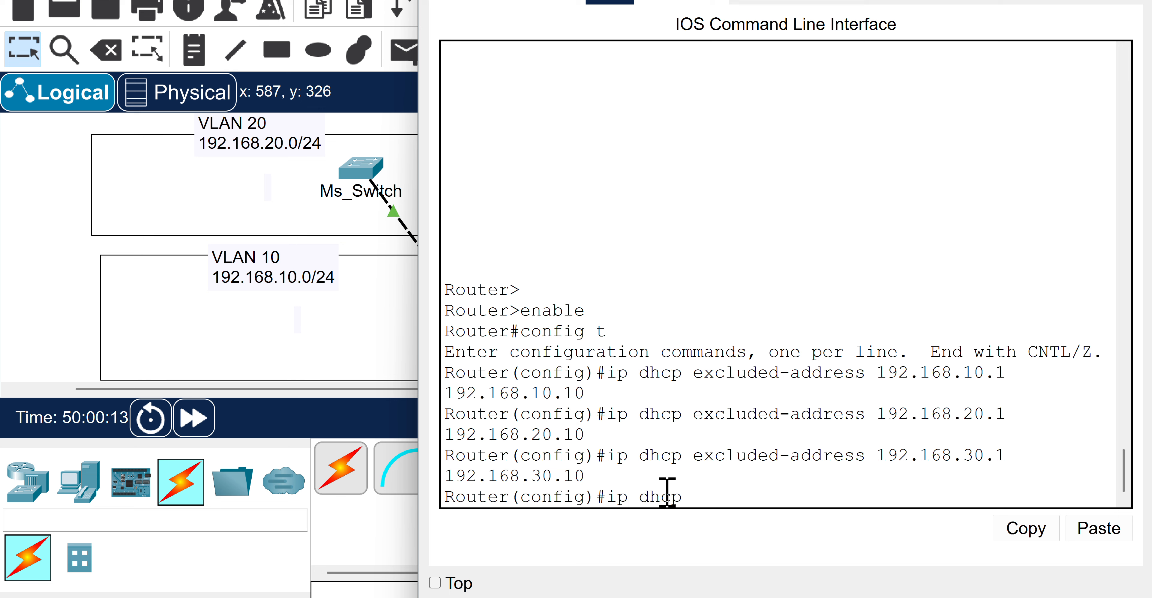
text( pool HR_POOL)
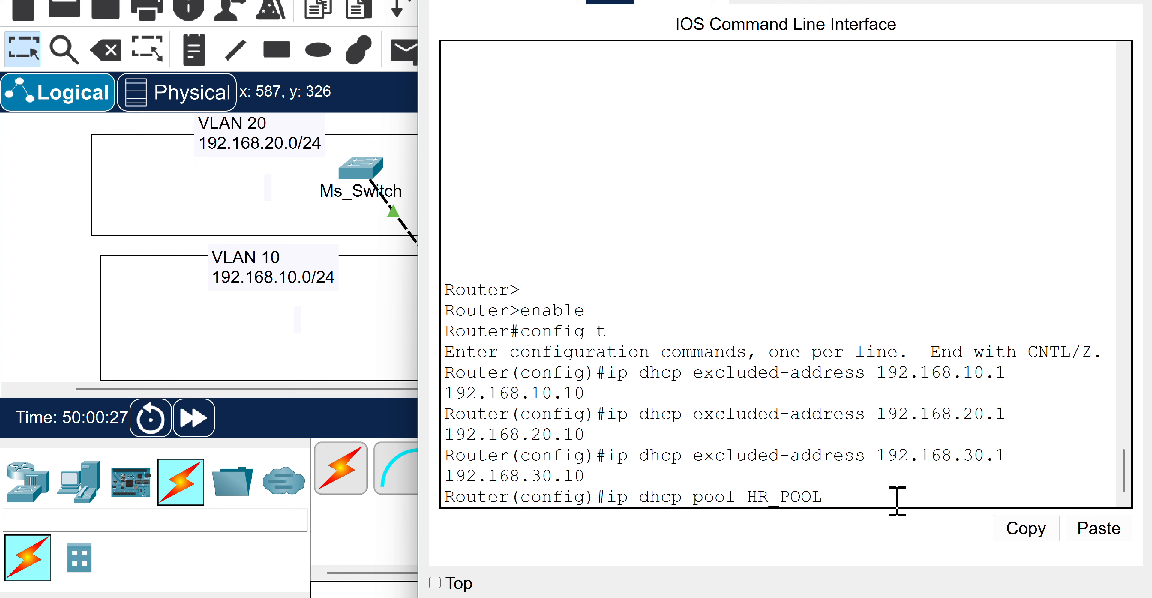
key(Return)
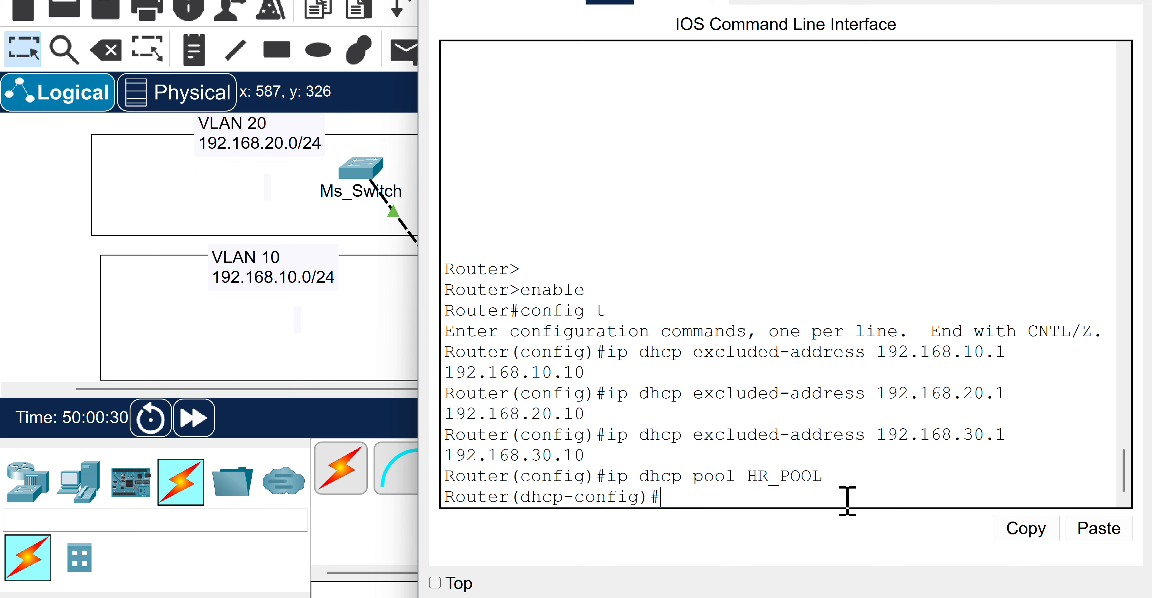
Try to assign network 192.168.10.0 with mask 255.25.255.0 to HR_POOL, correcting the address's first octet to 192 before submitting.
drag(520, 482, 688, 497)
click(689, 497)
text(network)
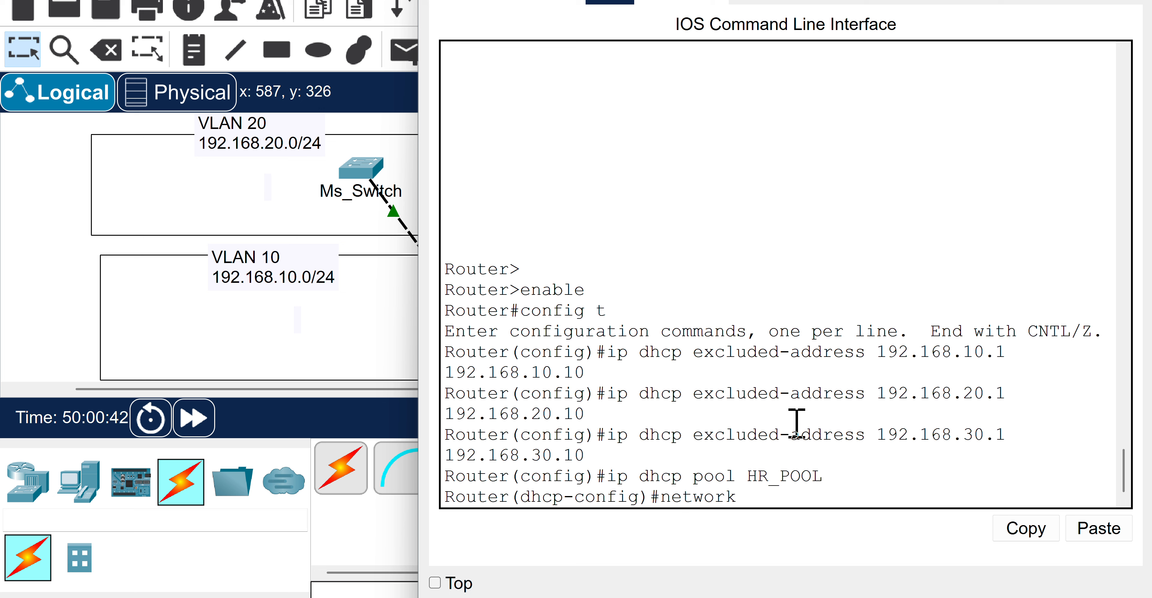
text( 182.168.1)
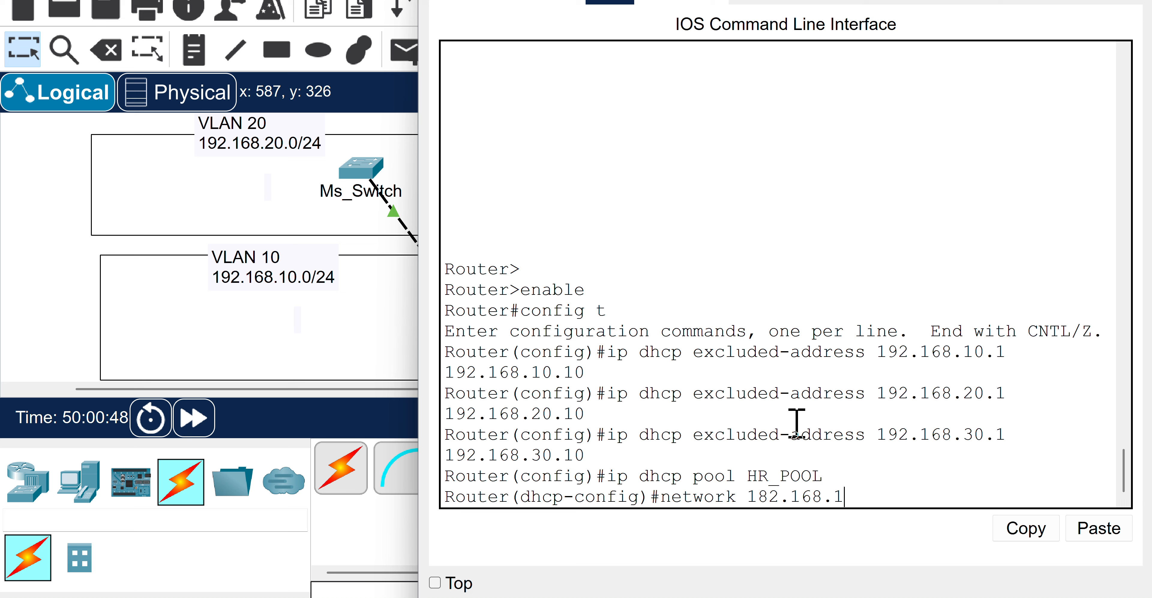
text(0.0 255.25.255.0)
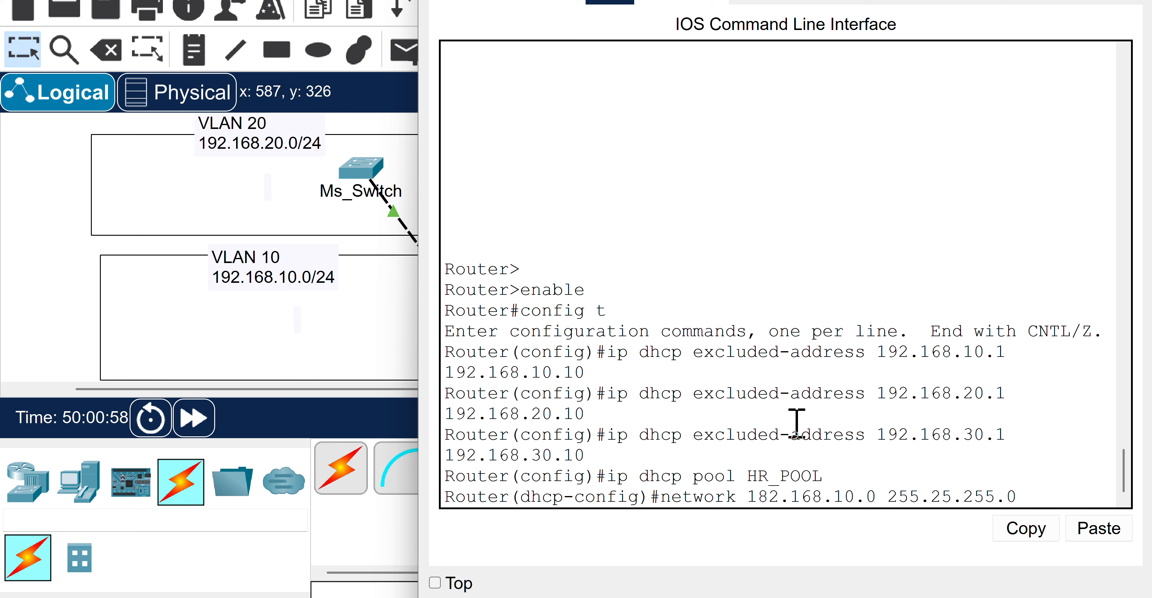
key(Left)
key(Left)
key(Left)
key(Left)
key(Left)
key(Left)
key(Left)
key(Left)
key(Left)
key(Left)
key(Left)
key(Left)
key(Left)
key(Left)
key(Left)
key(Left)
key(Left)
key(Left)
key(Left)
key(BackSpace)
text(9)
key(Right)
key(Right)
key(Right)
key(Right)
key(Right)
key(Right)
key(Right)
key(Right)
key(Right)
key(Right)
key(Right)
key(Right)
key(Right)
key(Right)
key(Right)
key(Right)
key(Return)
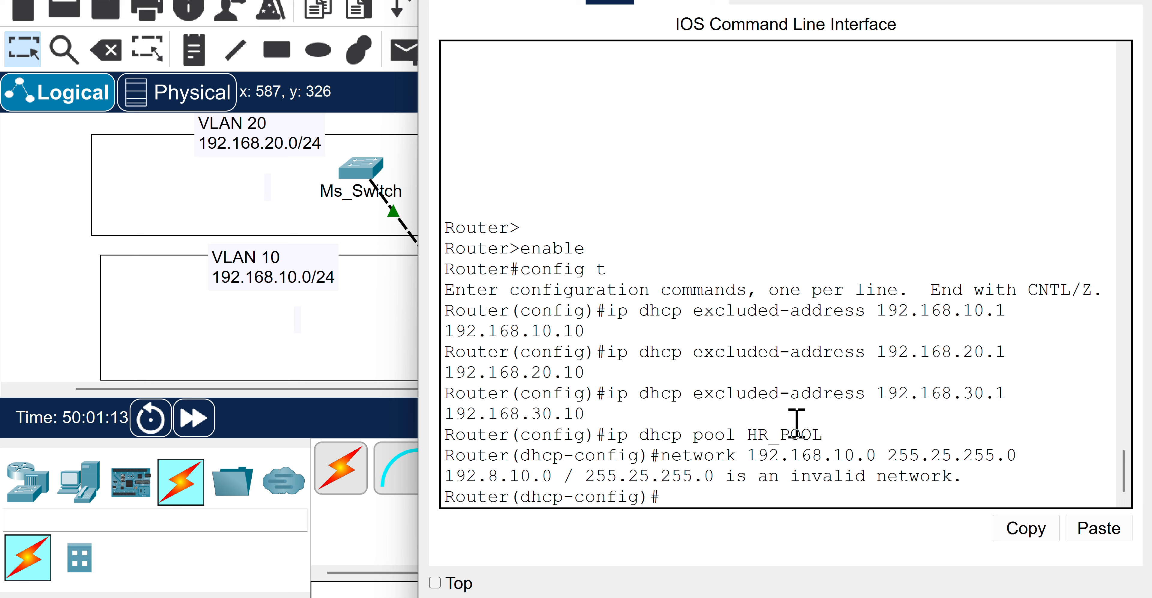
Reuse the network command for HR_POOL with the subnet mask corrected to 255.255.255.0.
key(Up)
key(Left)
key(Left)
key(Left)
key(Left)
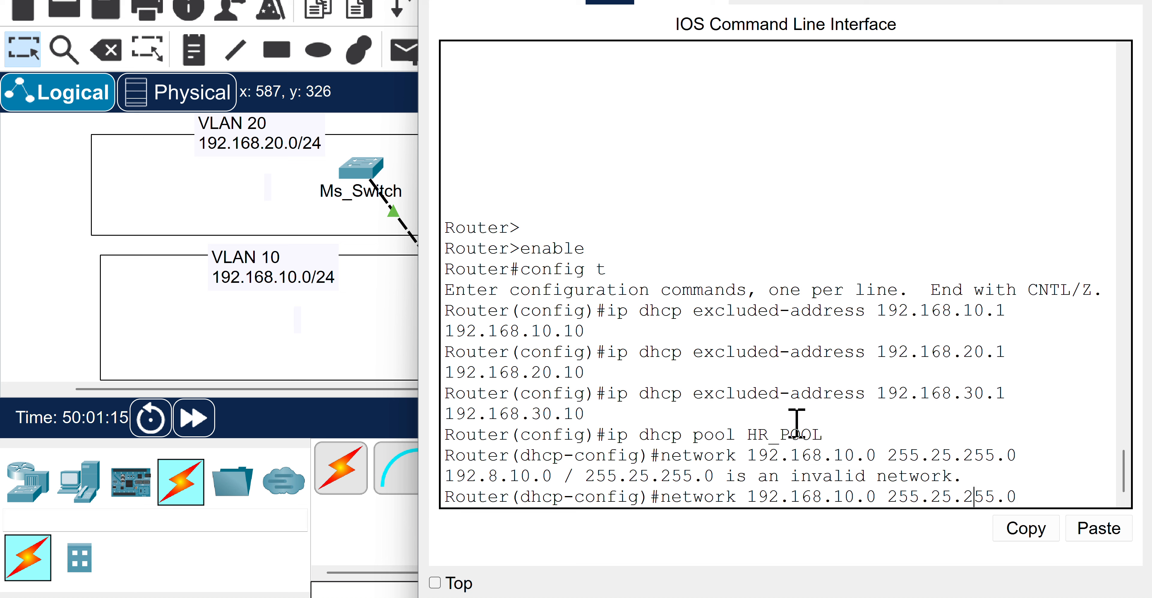
key(Left)
key(Left)
text(5)
key(Return)
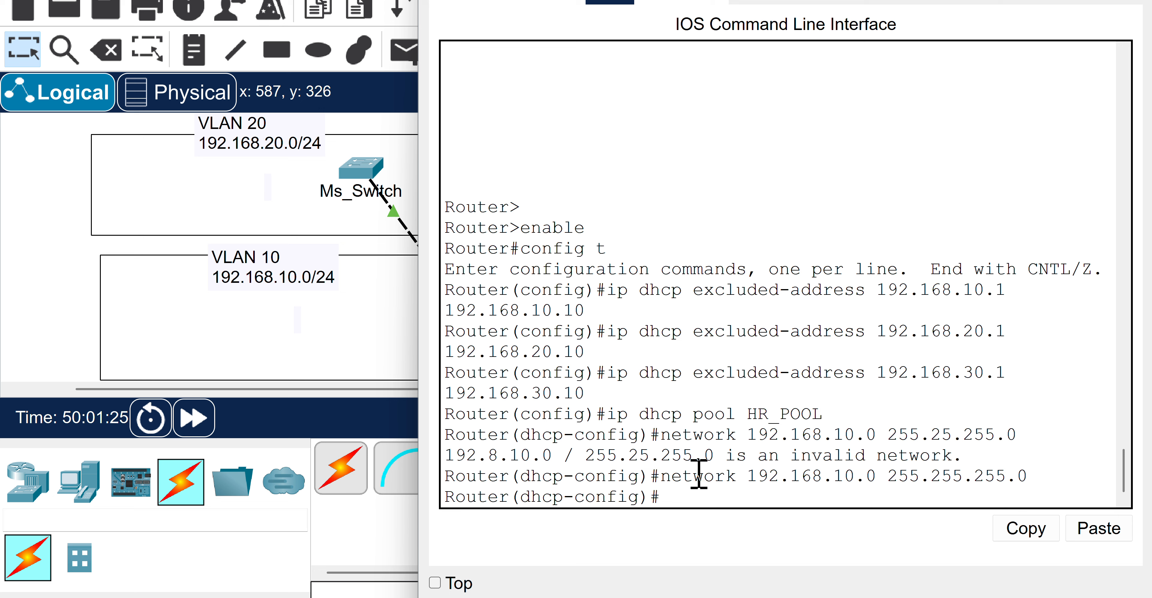
Set HR_POOL's default gateway to 192.168.10.1 with the default-router command.
text(default-rout)
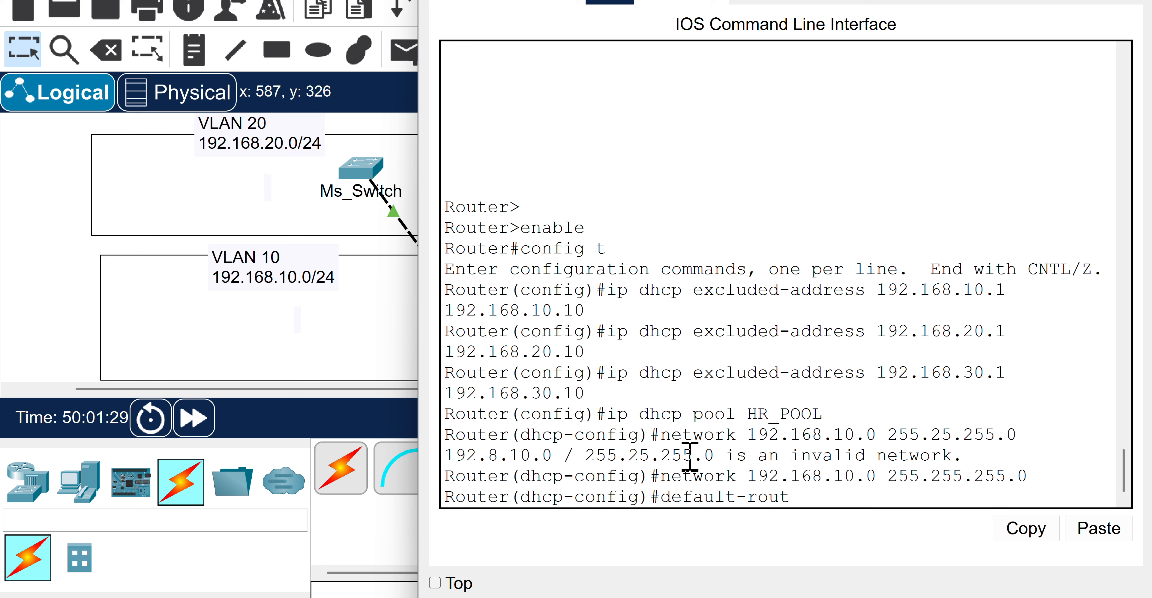
text(er 192.168.)
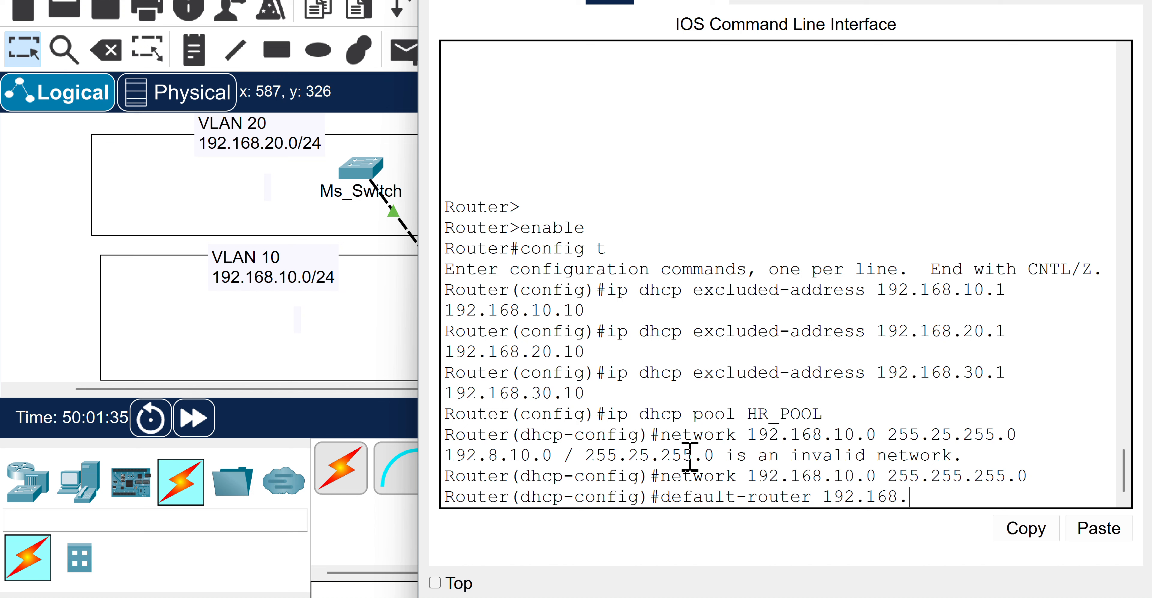
text(10.1)
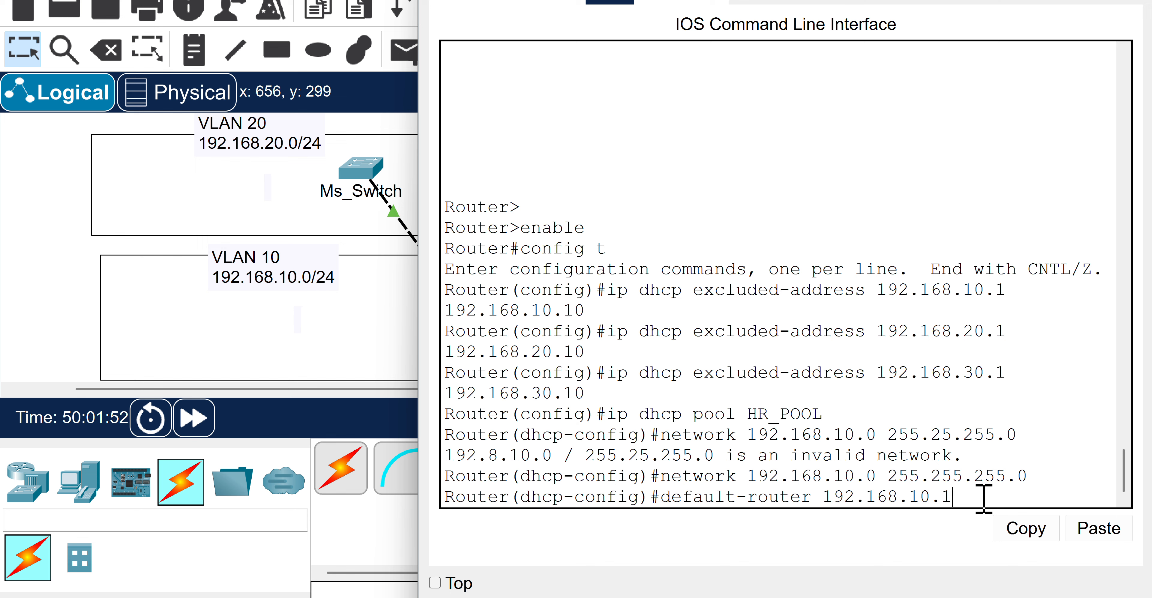
key(Return)
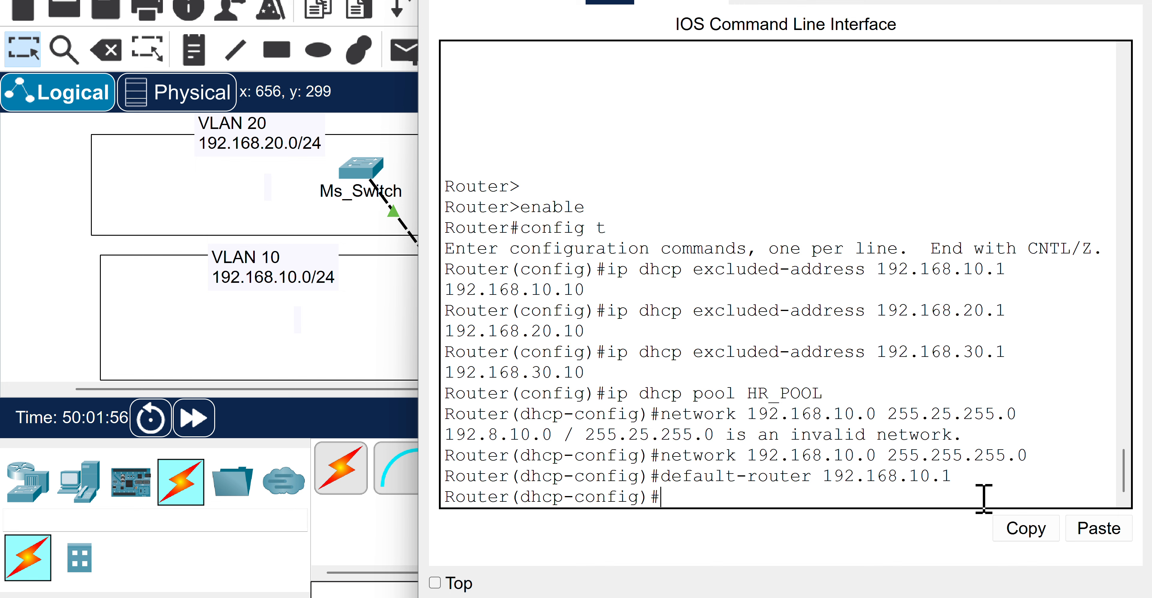
Set HR_POOL's DNS server to 8.8.8.8, correcting the misspelled command name to dns-server.
text(dsn-serv)
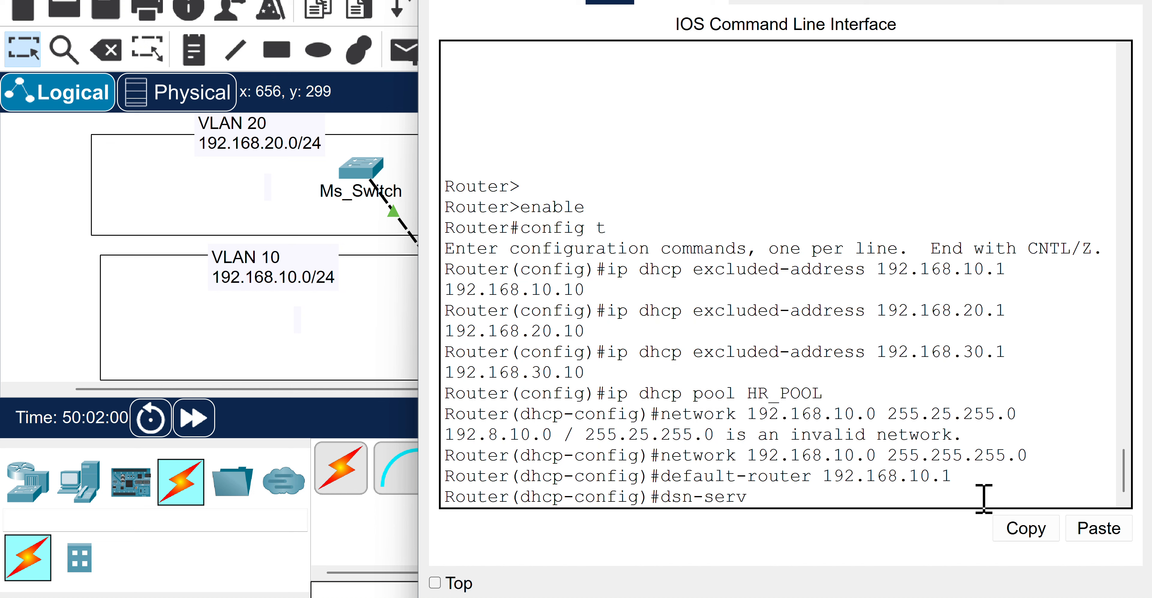
text(er 8.8.8.8)
key(Return)
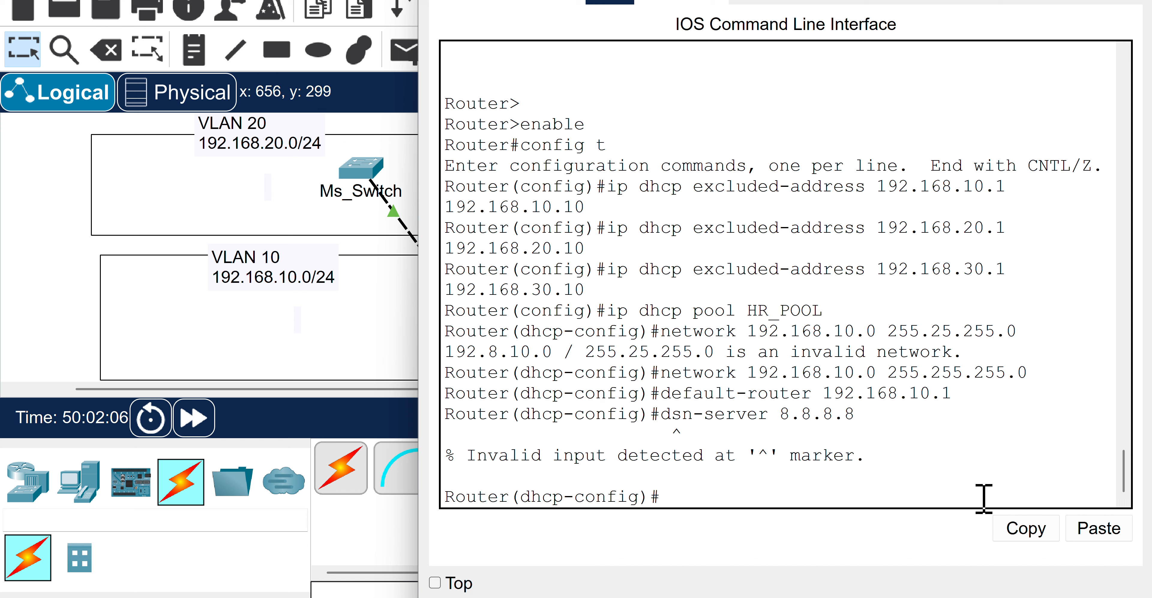
key(Up)
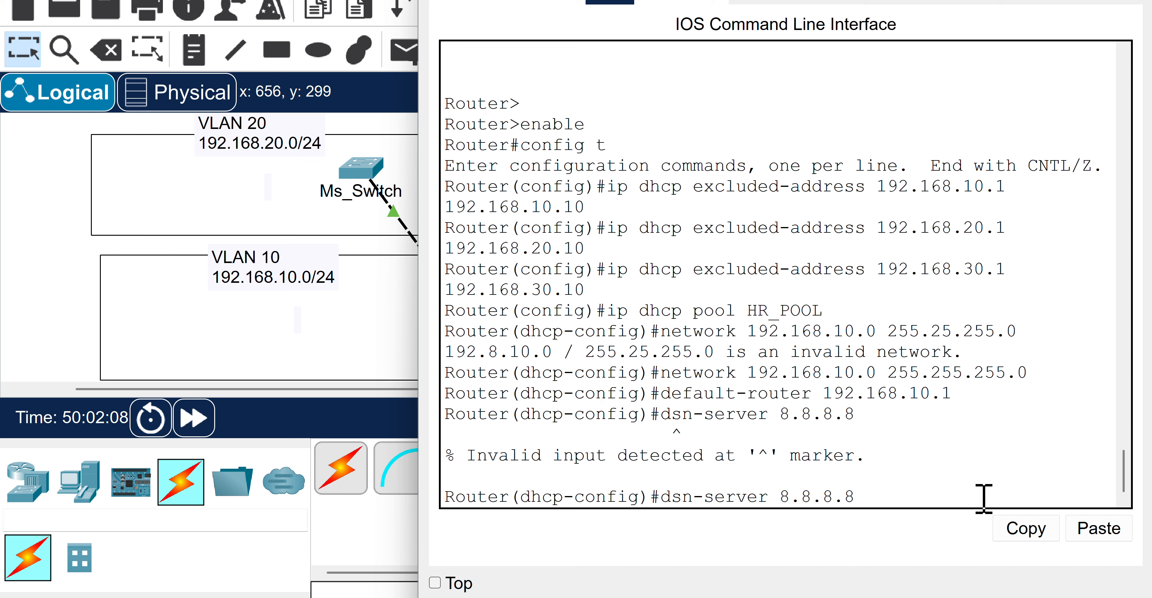
key(Left)
key(Left)
key(Left)
key(Left)
key(Left)
key(BackSpace)
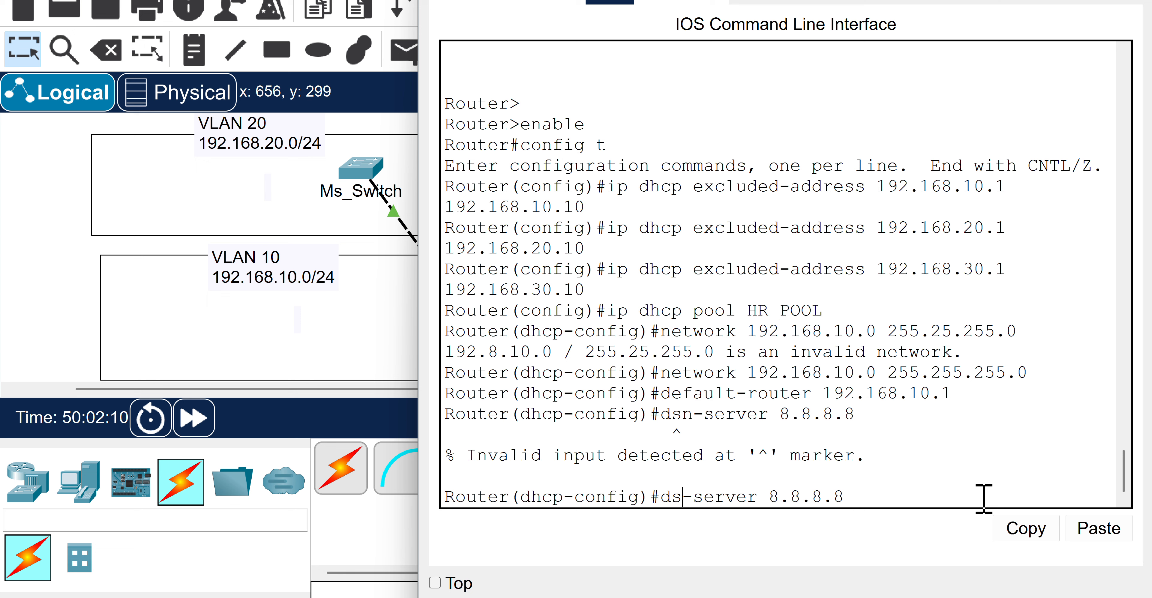
text(s)
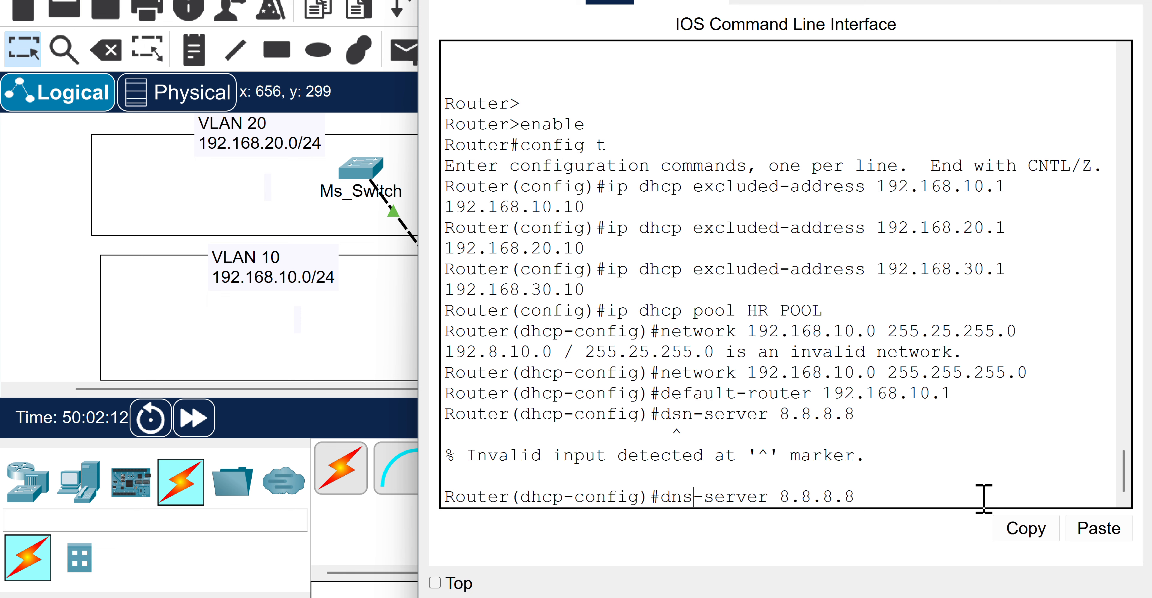
key(Return)
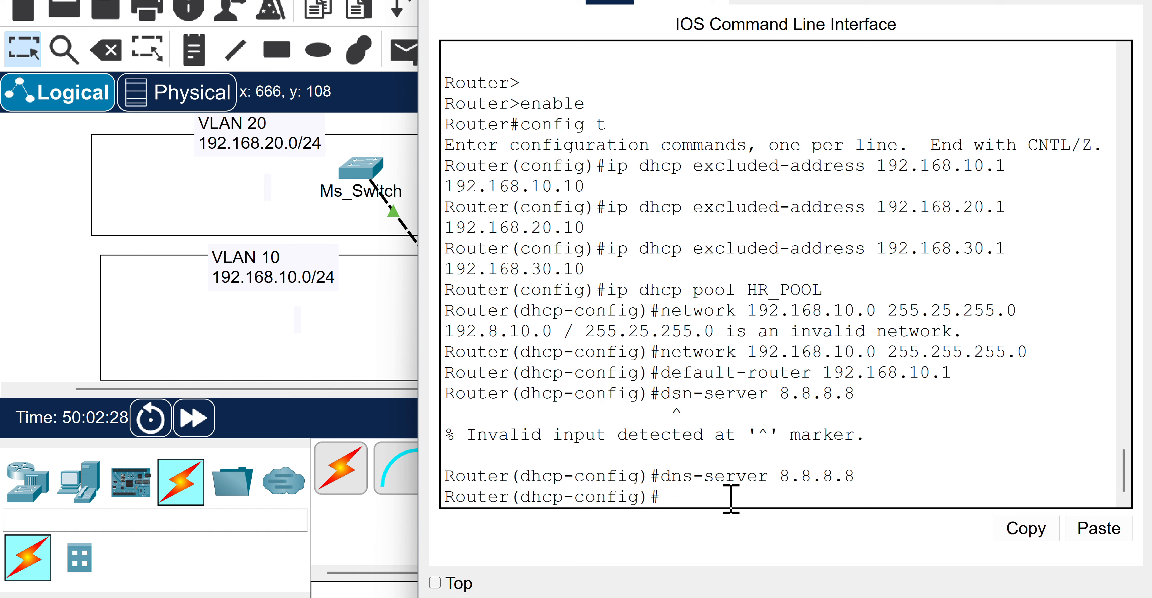
Reuse the earlier ip dhcp pool command to create a second DHCP pool named SALES_POOL.
key(Up)
key(Up)
key(Up)
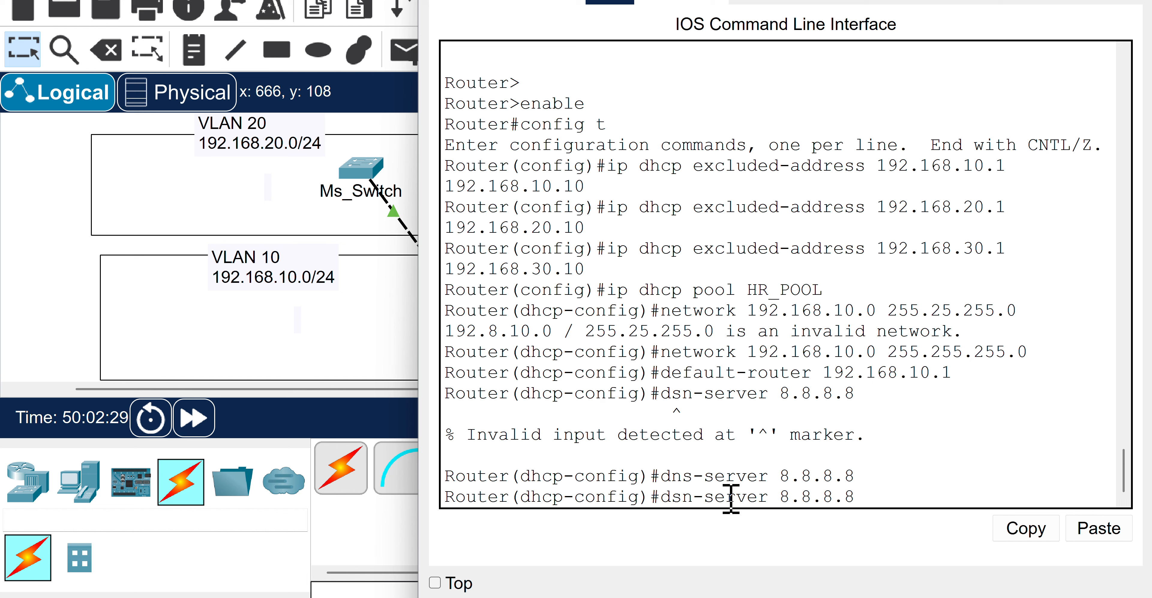
key(Up)
key(Up)
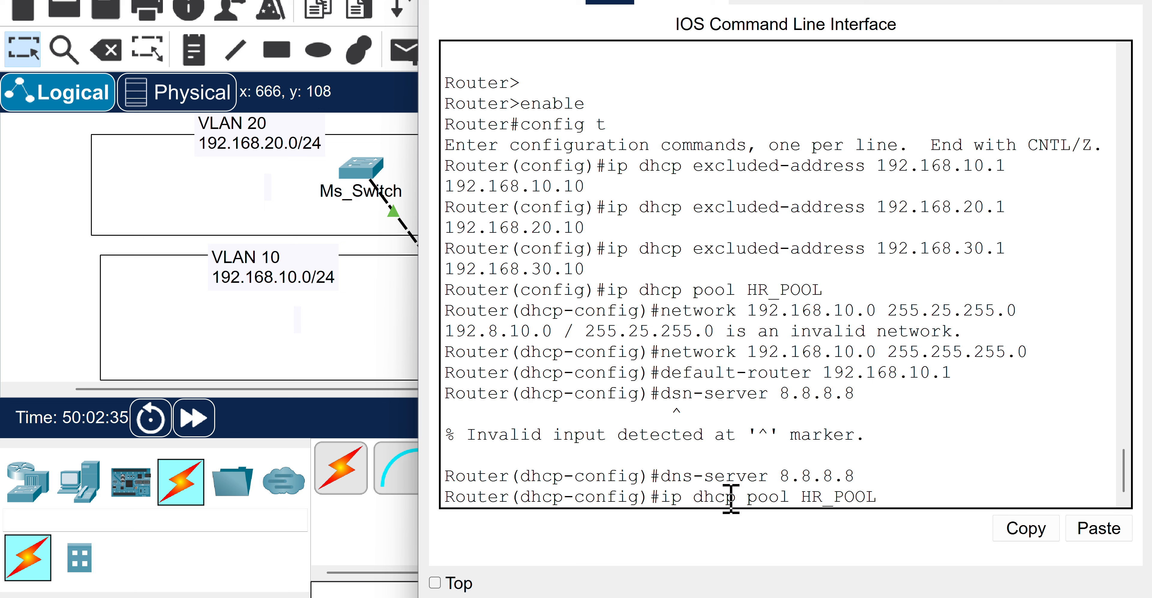
key(BackSpace)
key(BackSpace)
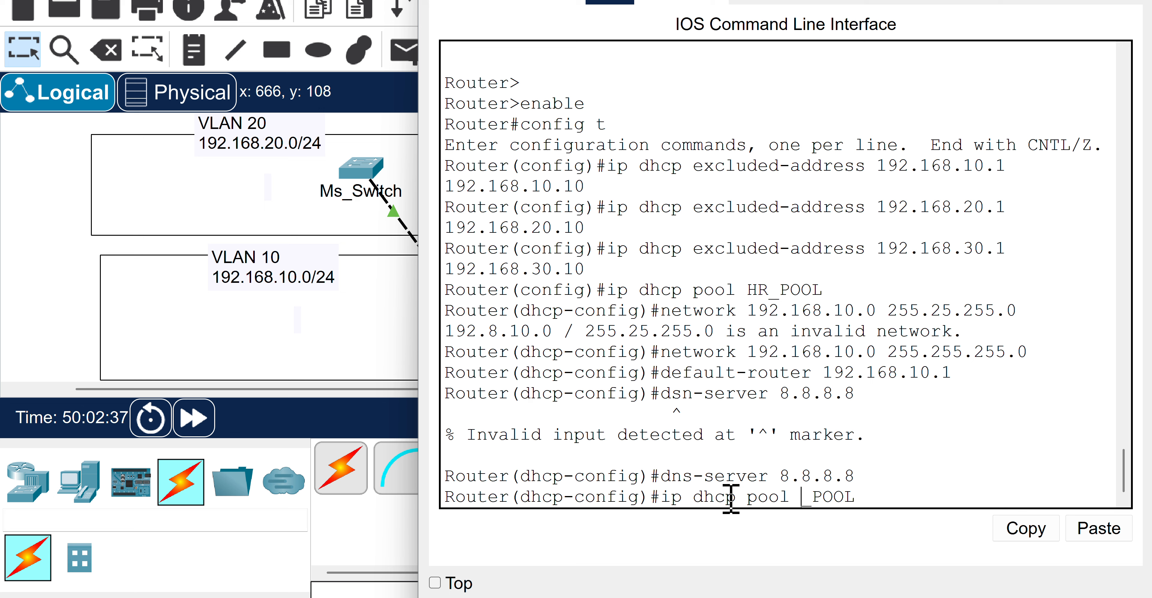
text(SALES)
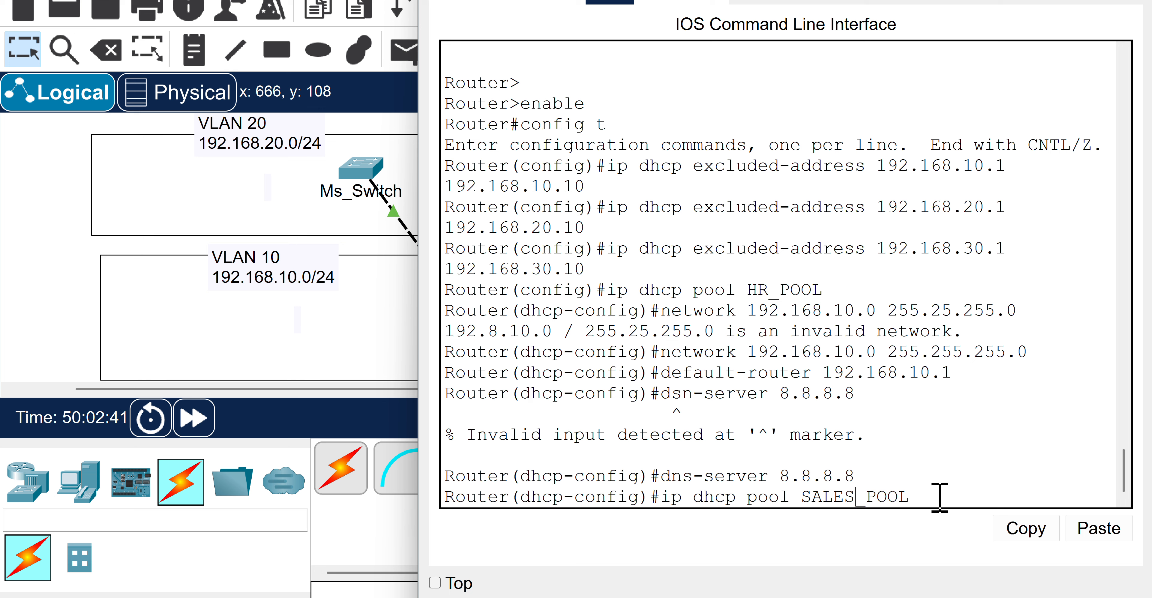
drag(939, 496, 687, 496)
click(974, 487)
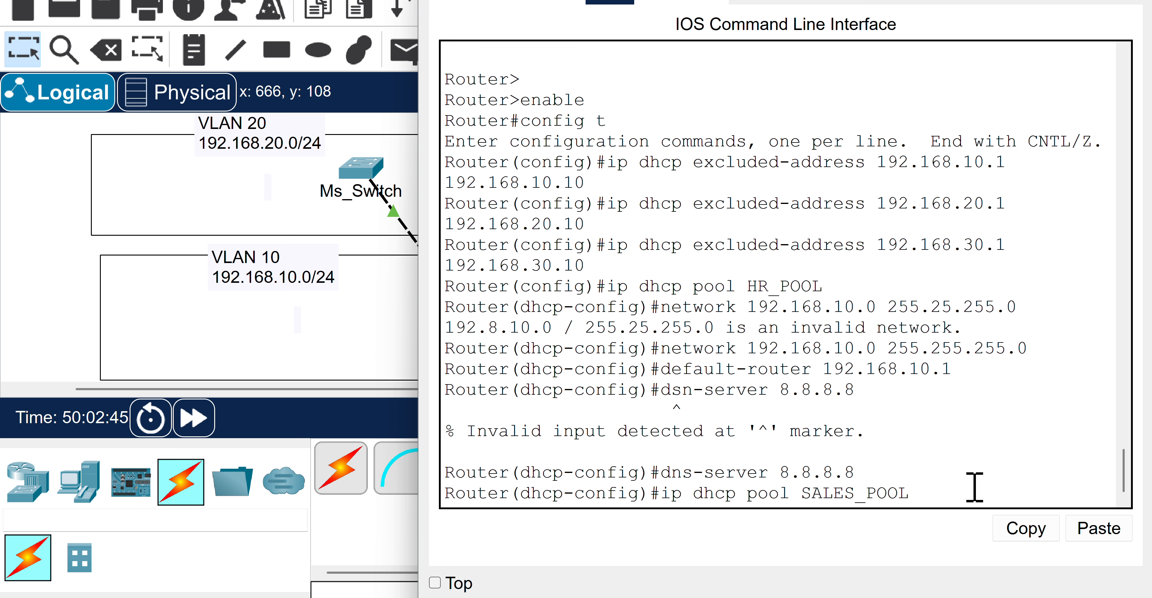
key(Return)
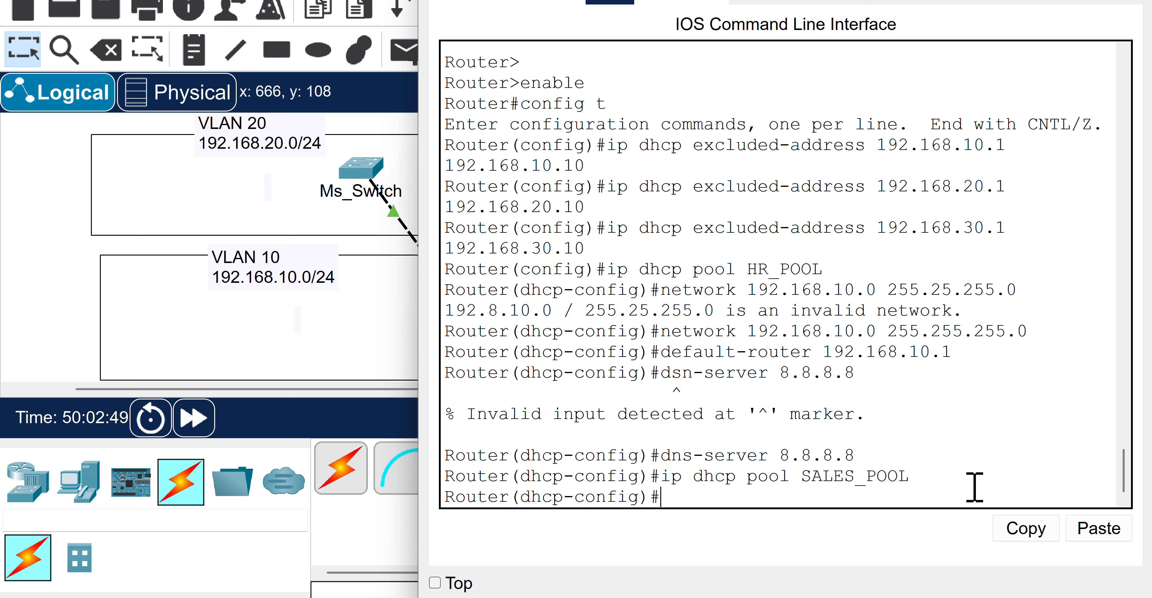
Reuse the valid network command to assign network 192.168.20.0 with mask 255.255.255.0 to SALES_POOL.
key(Up)
key(Up)
key(Up)
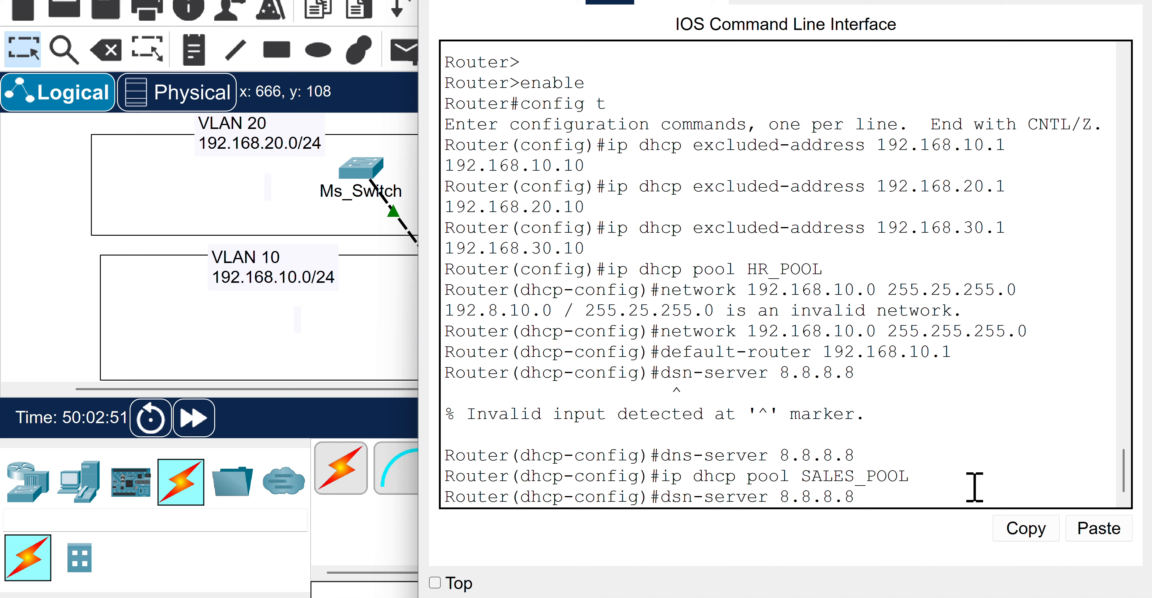
key(Up)
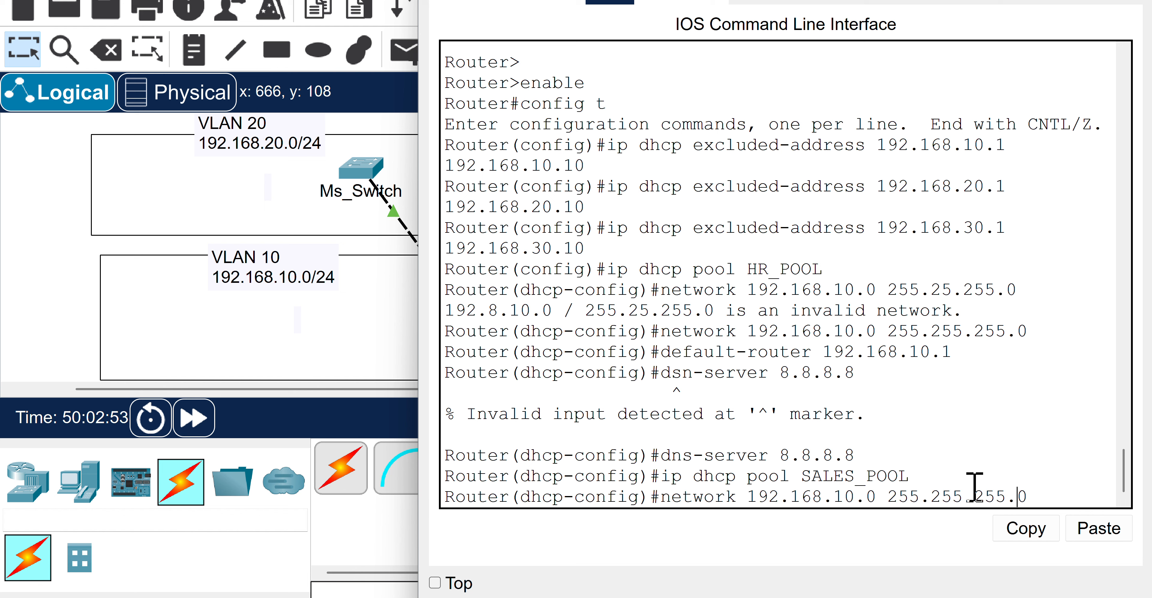
key(Left)
key(Left)
key(Left)
key(Left)
key(Left)
key(Left)
key(Left)
key(Left)
key(BackSpace)
text(2)
key(Right)
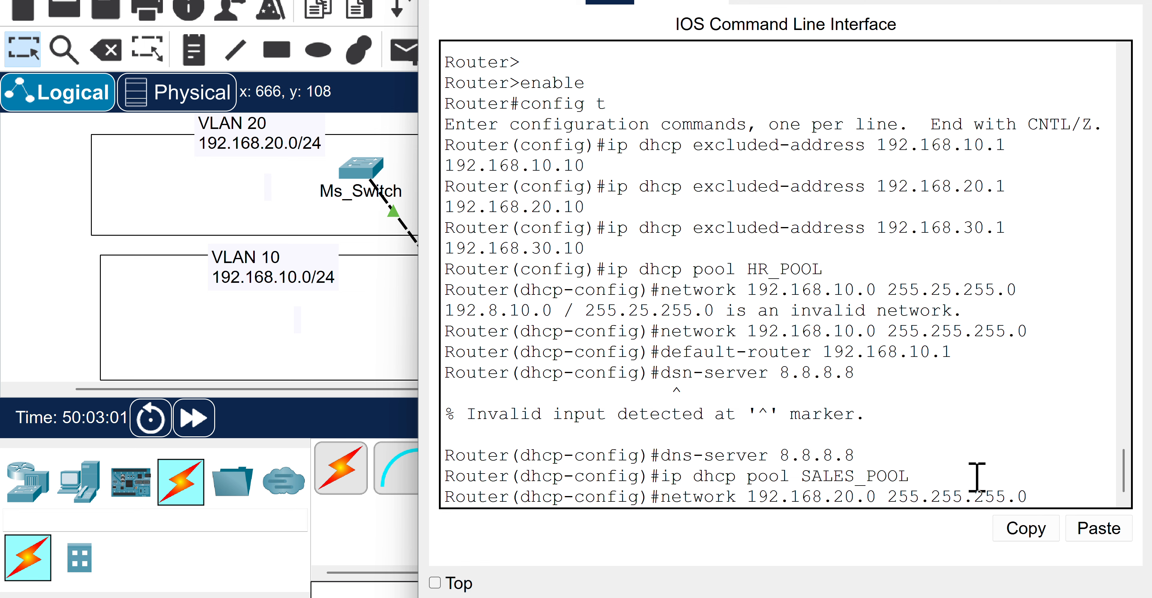
key(Return)
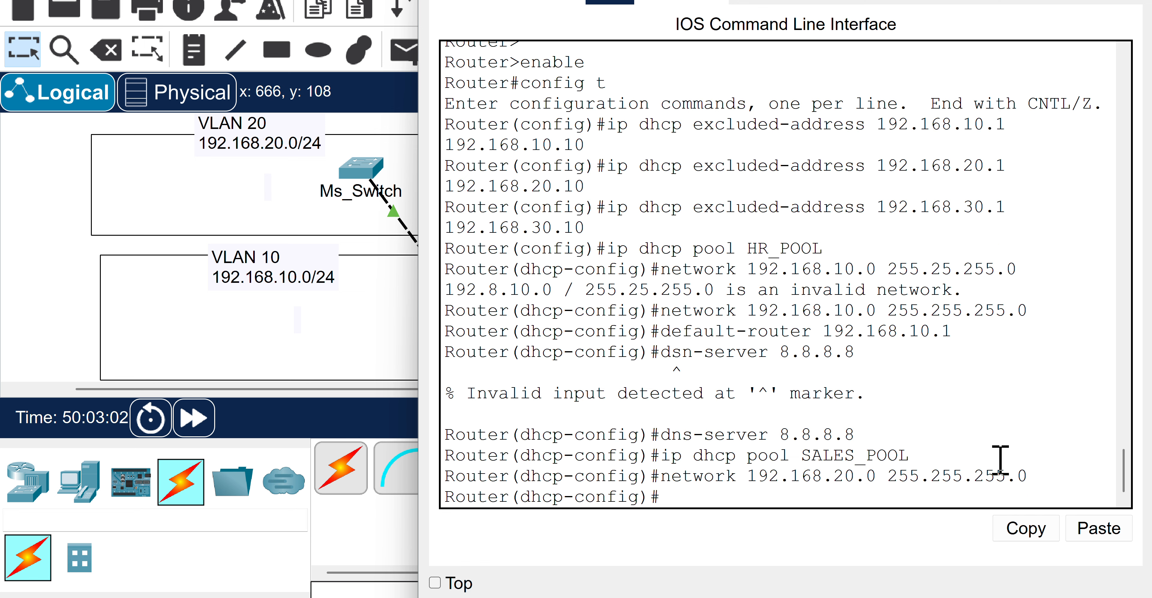
Reuse the default-router command to set SALES_POOL's default gateway to 192.168.20.1.
key(Up)
key(Up)
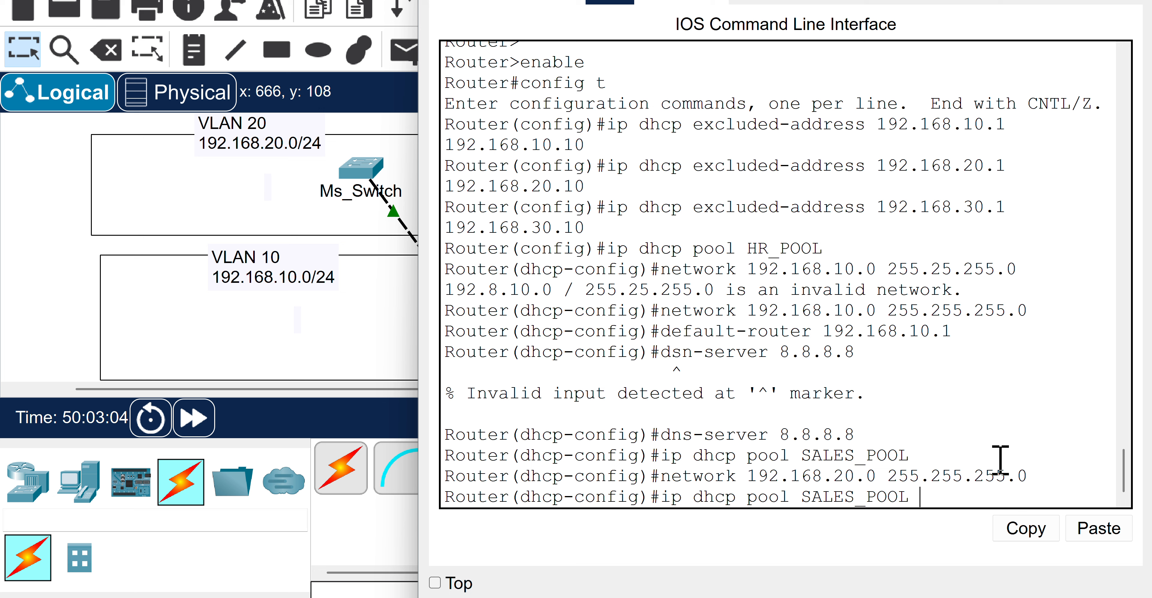
key(Up)
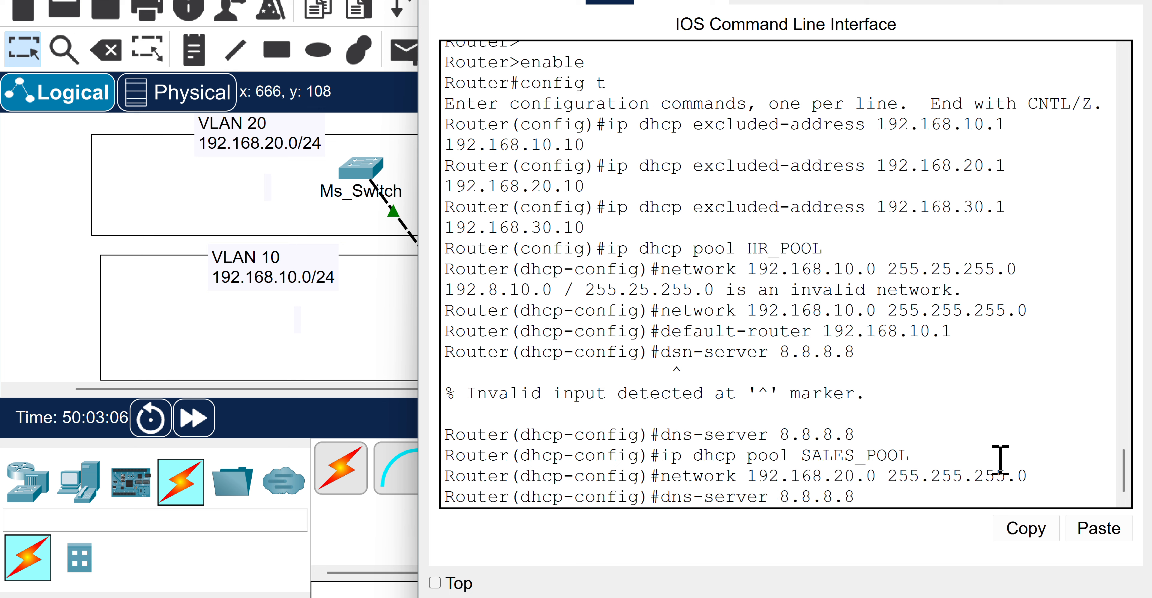
key(Up)
key(Up)
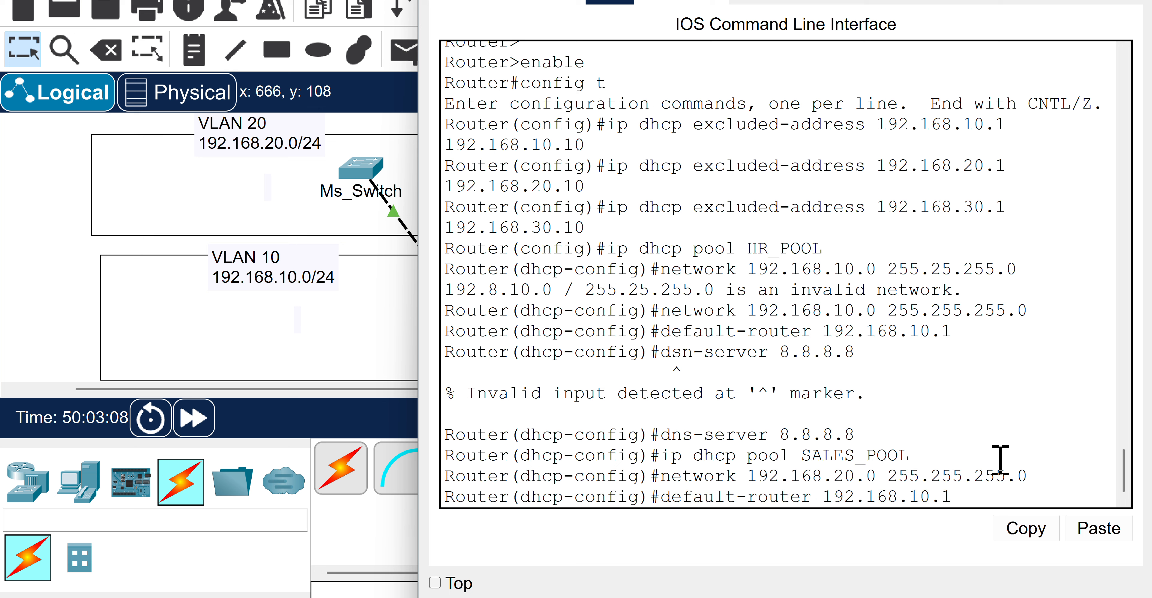
key(Left)
key(Left)
key(BackSpace)
key(BackSpace)
text(20)
key(Return)
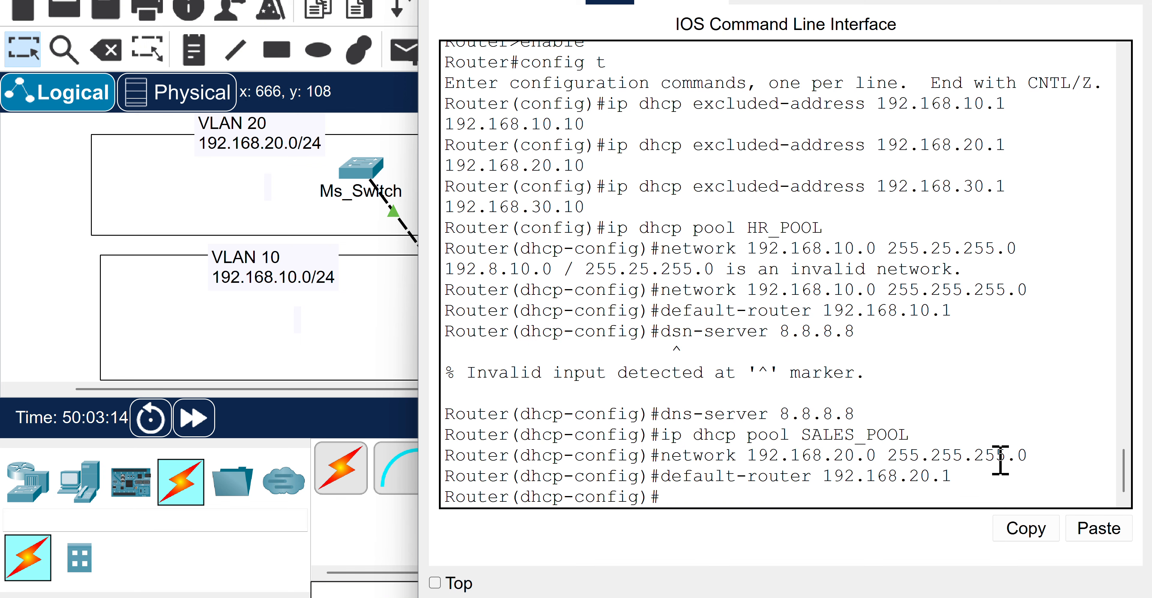
Reuse the dns-server command to set SALES_POOL's DNS server to 8.8.8.8.
key(Up)
key(Up)
key(Up)
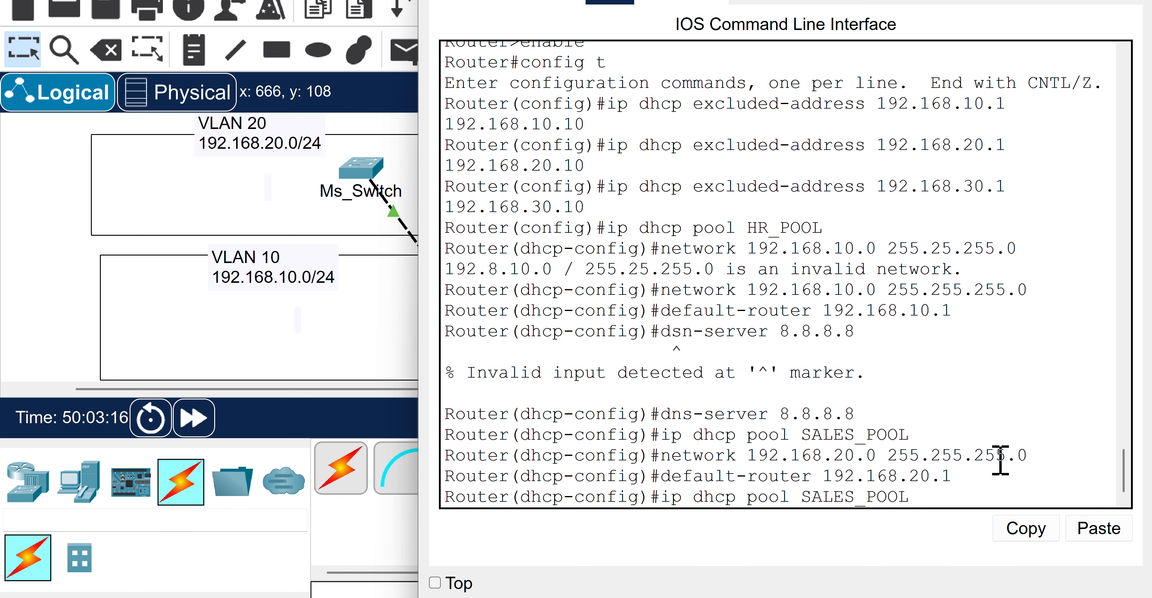
key(Up)
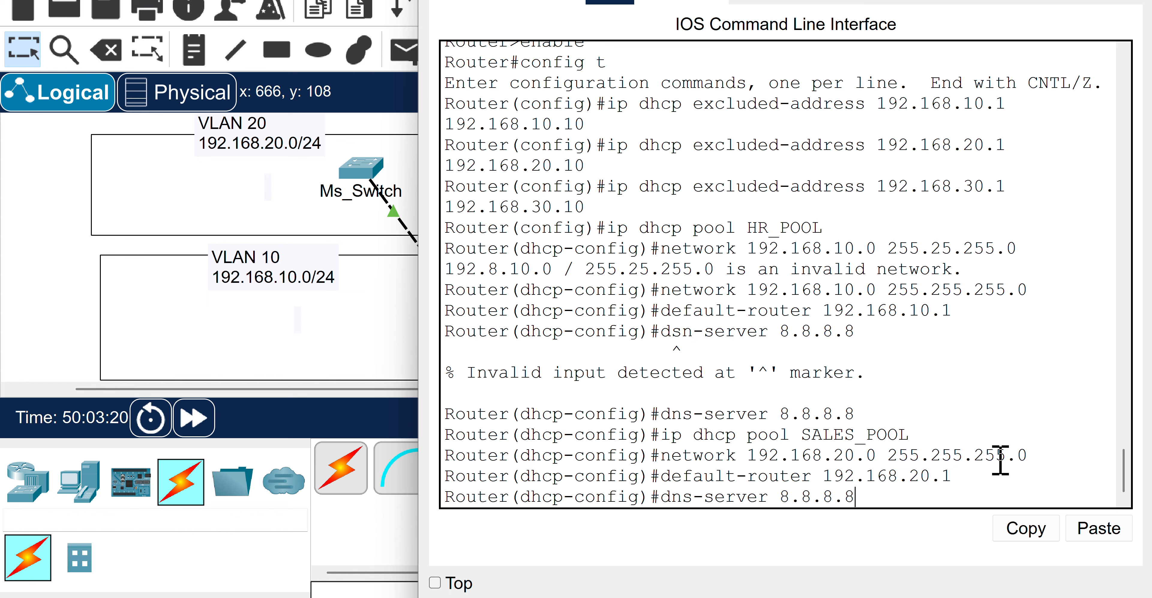
key(Return)
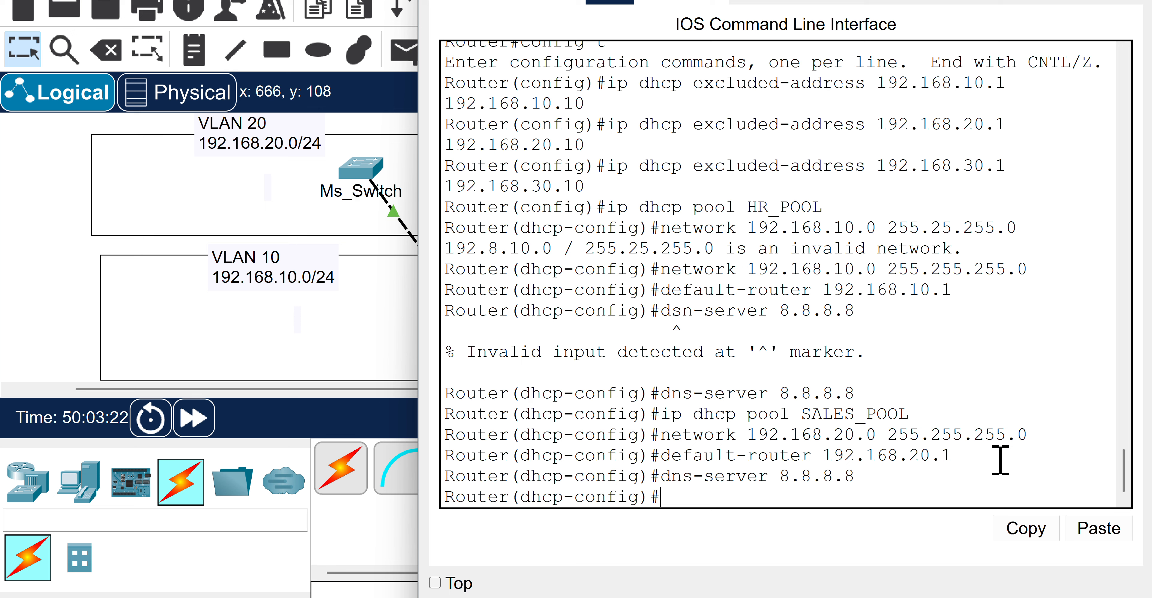
Reuse the ip dhcp pool command to create a third DHCP pool named IT_POOL.
key(Up)
key(Up)
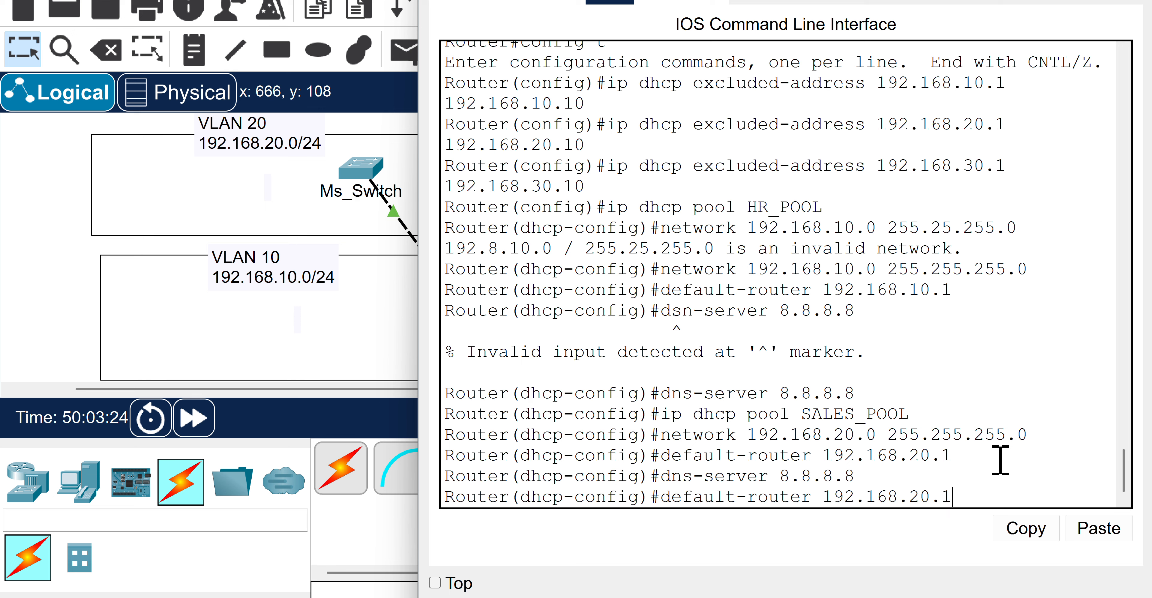
key(Up)
key(Up)
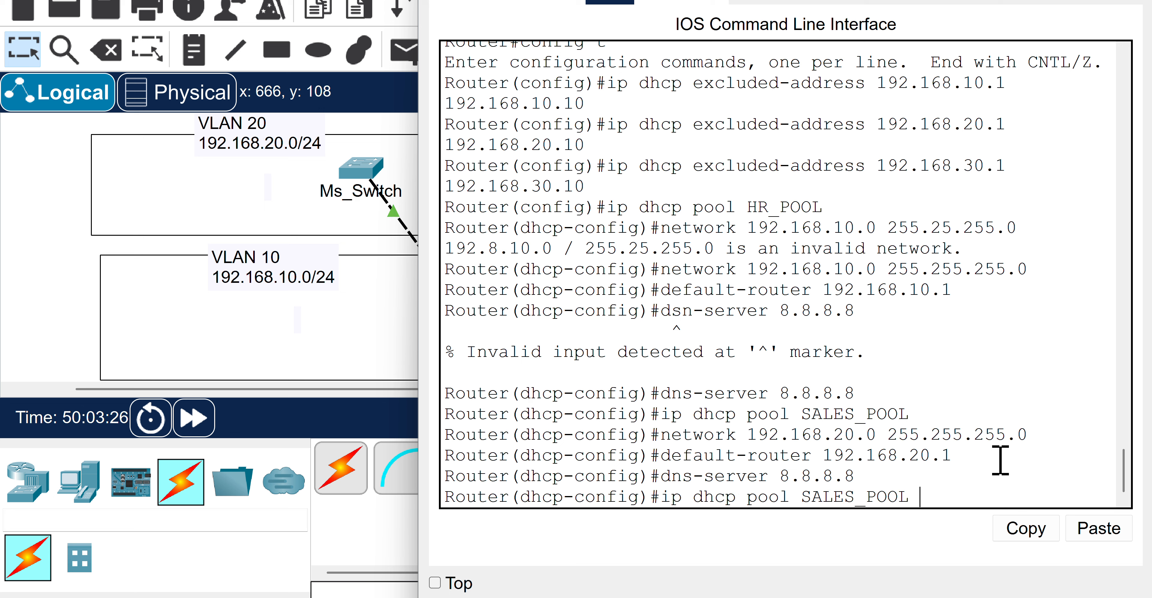
key(Left)
key(Left)
key(Left)
key(Left)
key(Left)
key(Left)
key(BackSpace)
key(BackSpace)
key(BackSpace)
key(BackSpace)
key(BackSpace)
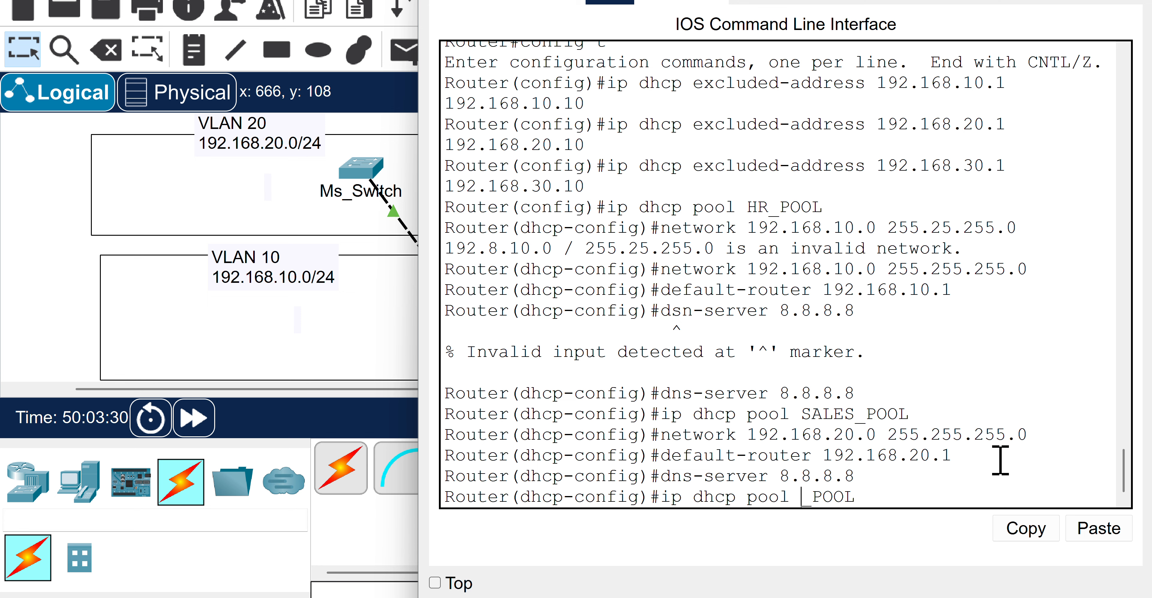
text(IT)
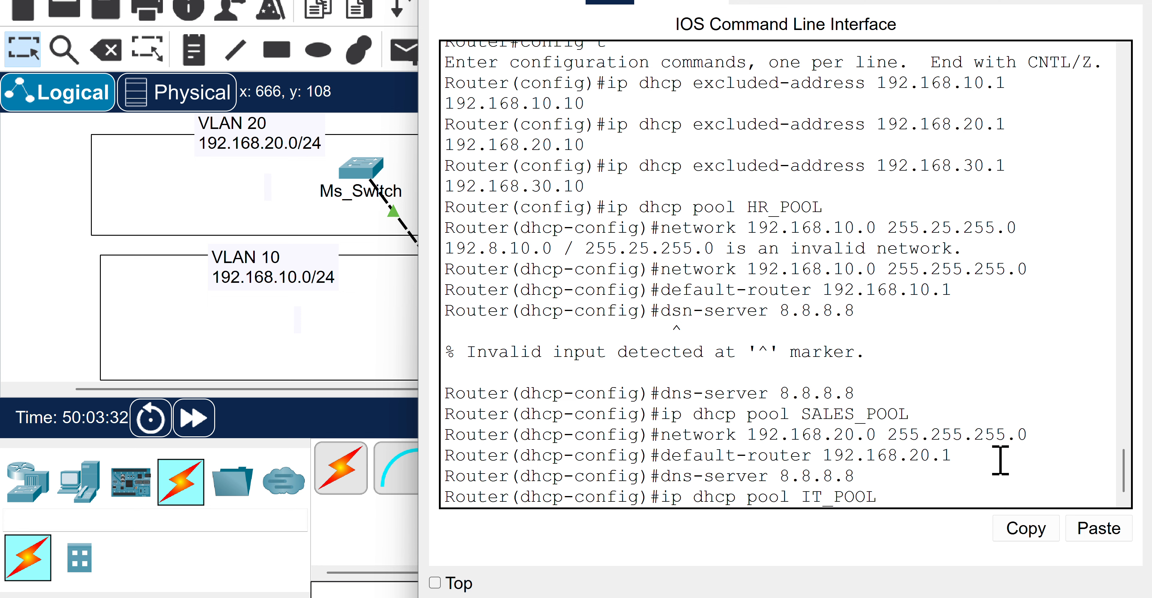
key(Return)
Reuse the network command to assign network 192.168.30.0 with mask 255.255.255.0 to IT_POOL.
key(Up)
key(Up)
key(Up)
key(Up)
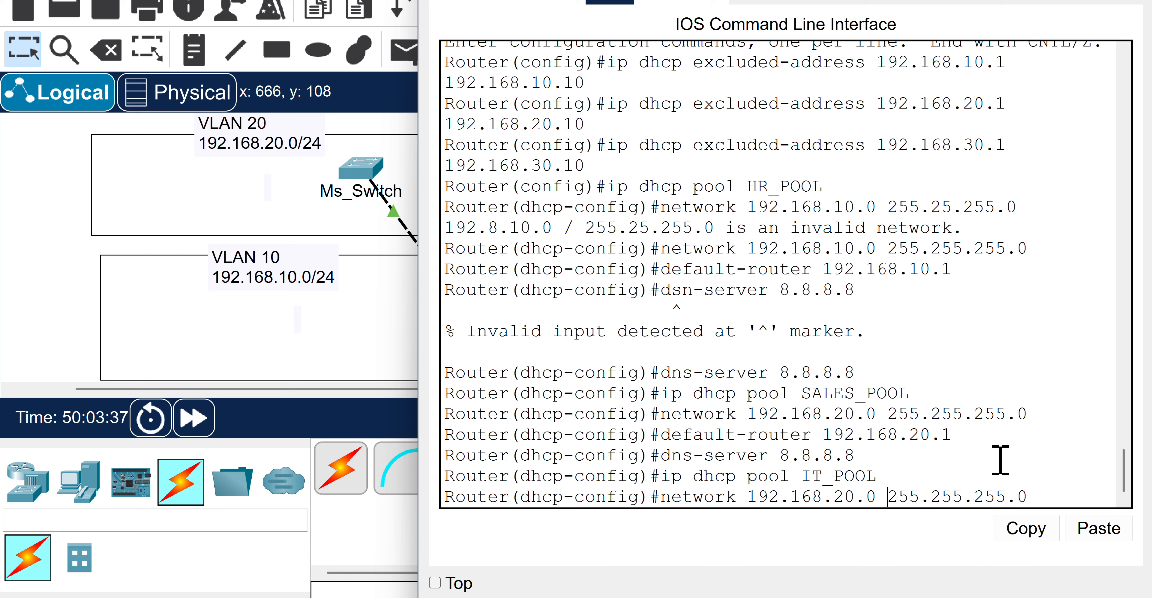
key(Left)
key(Left)
key(Left)
key(BackSpace)
key(BackSpace)
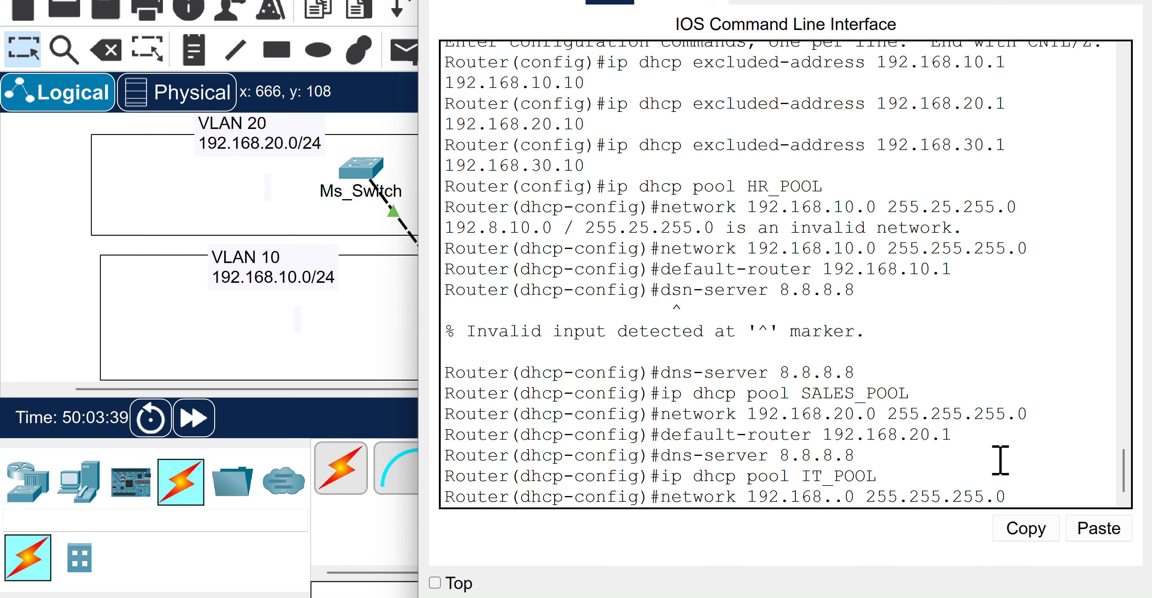
text(30)
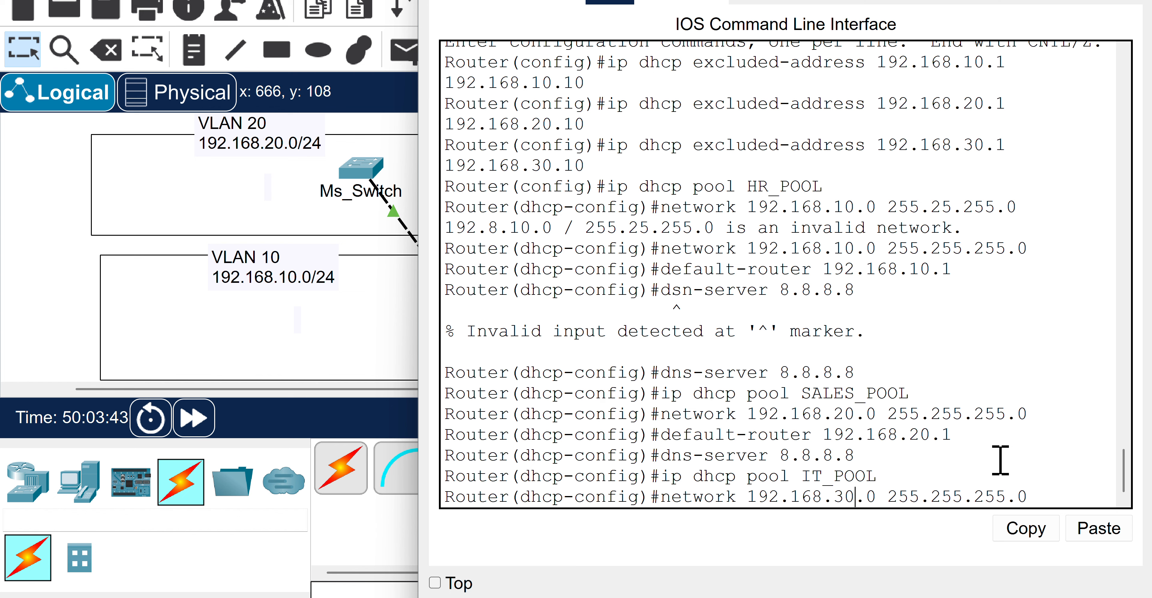
key(Return)
Reuse the default-router command to set IT_POOL's default gateway to 192.168.30.1.
key(Up)
key(Up)
key(Up)
key(Up)
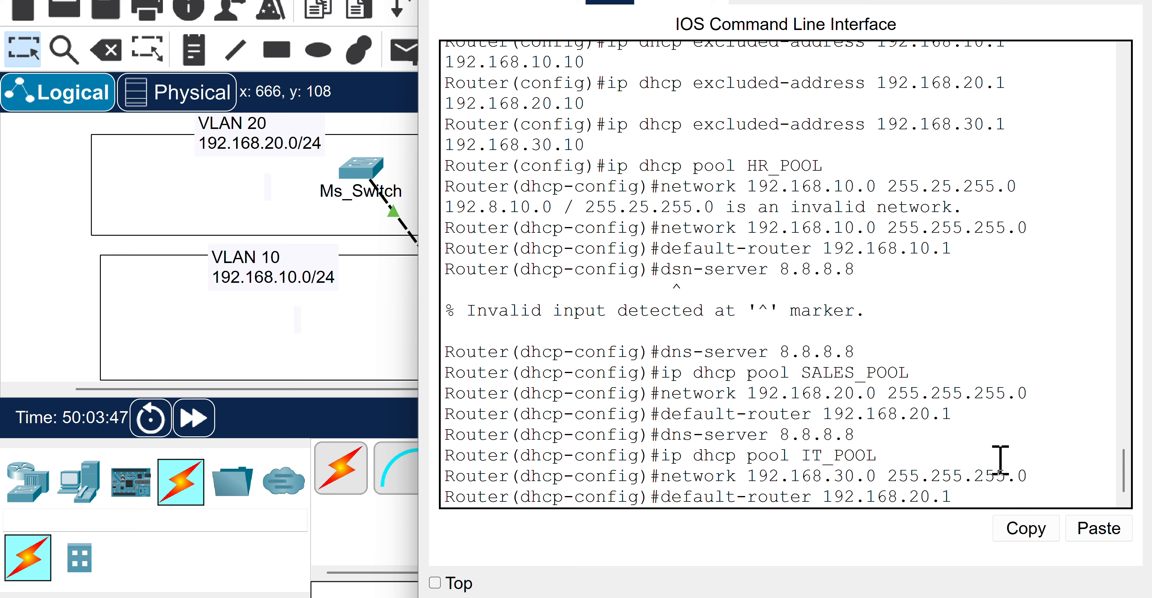
key(Left)
key(Left)
key(BackSpace)
key(BackSpace)
text(30)
key(Return)
Reuse the dns-server command to set IT_POOL's DNS server to 8.8.8.8.
key(Up)
key(Up)
key(Up)
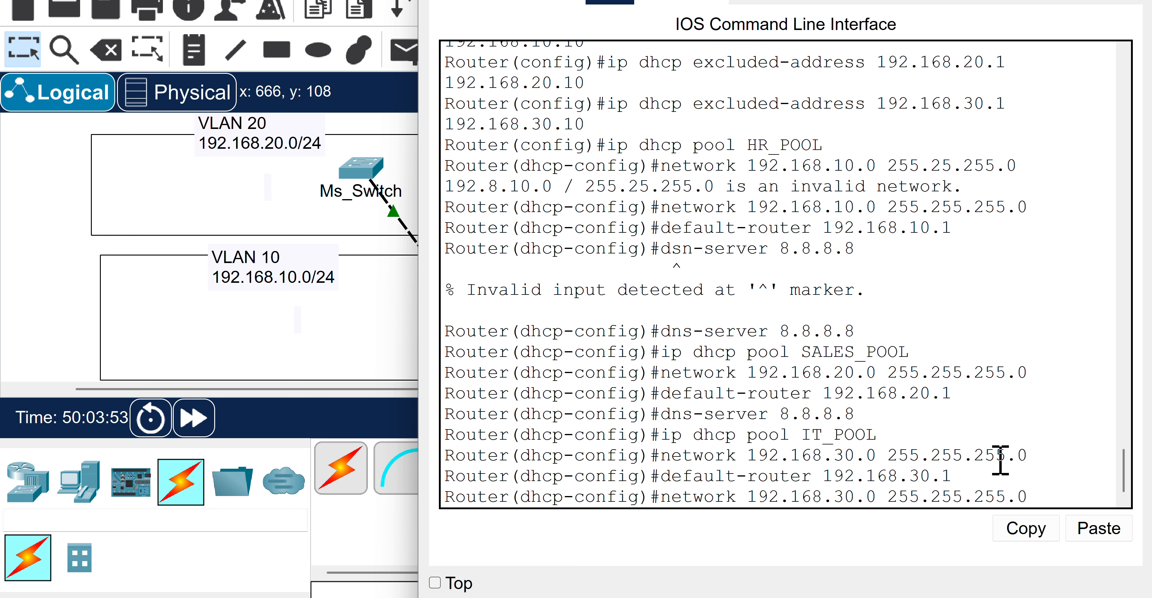
key(Up)
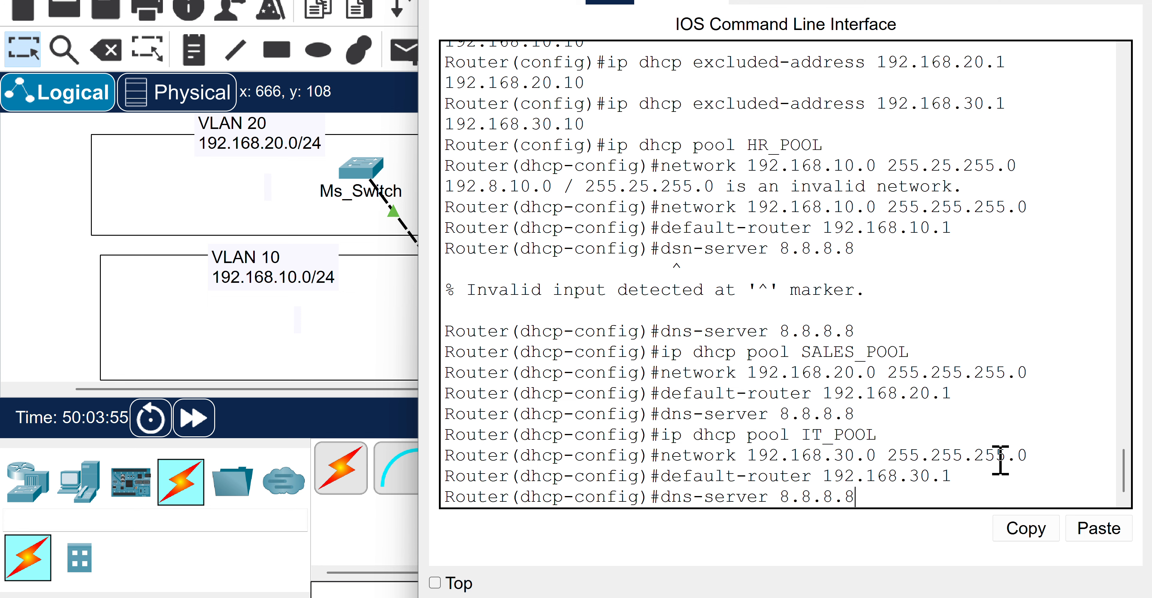
key(Return)
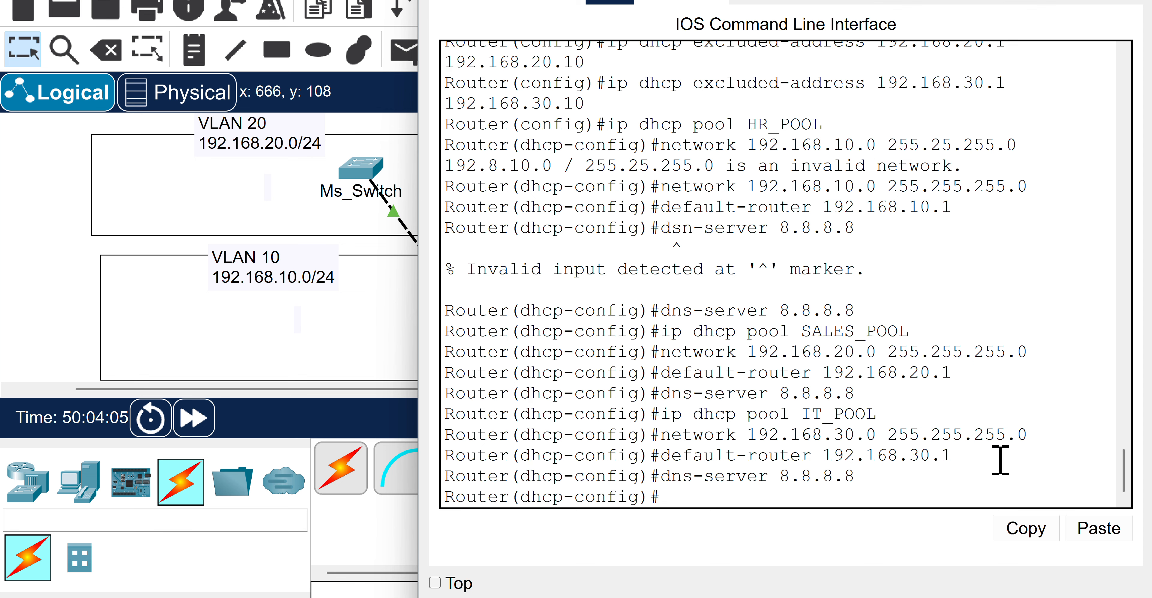
Exit DHCP pool and global configuration modes to return to the router's privileged EXEC prompt.
text(exit)
key(Return)
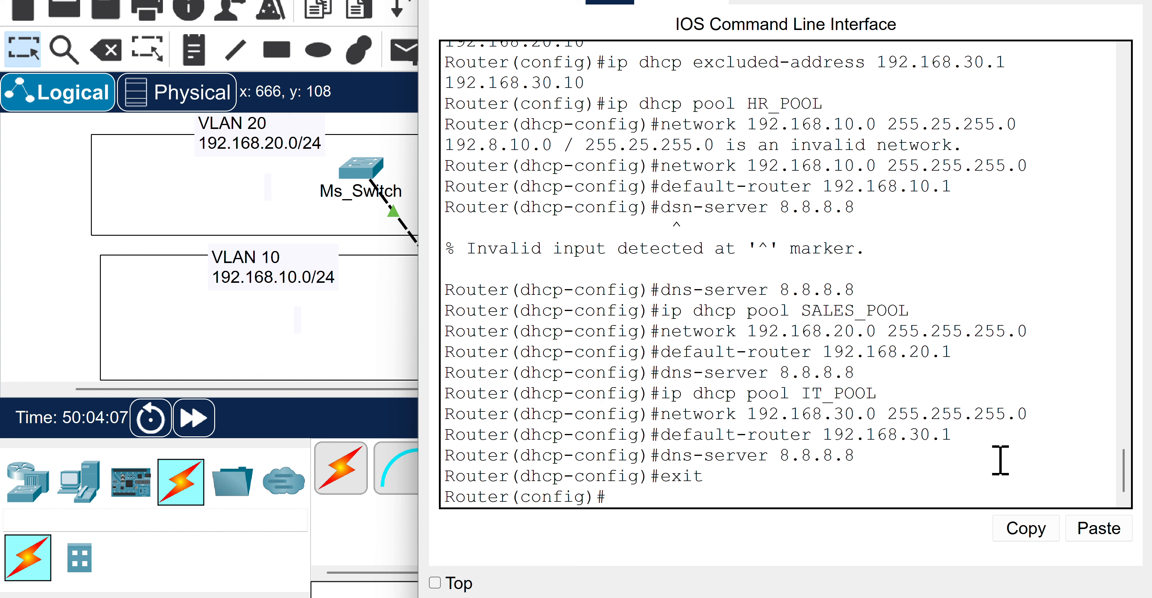
text(exit)
key(Return)
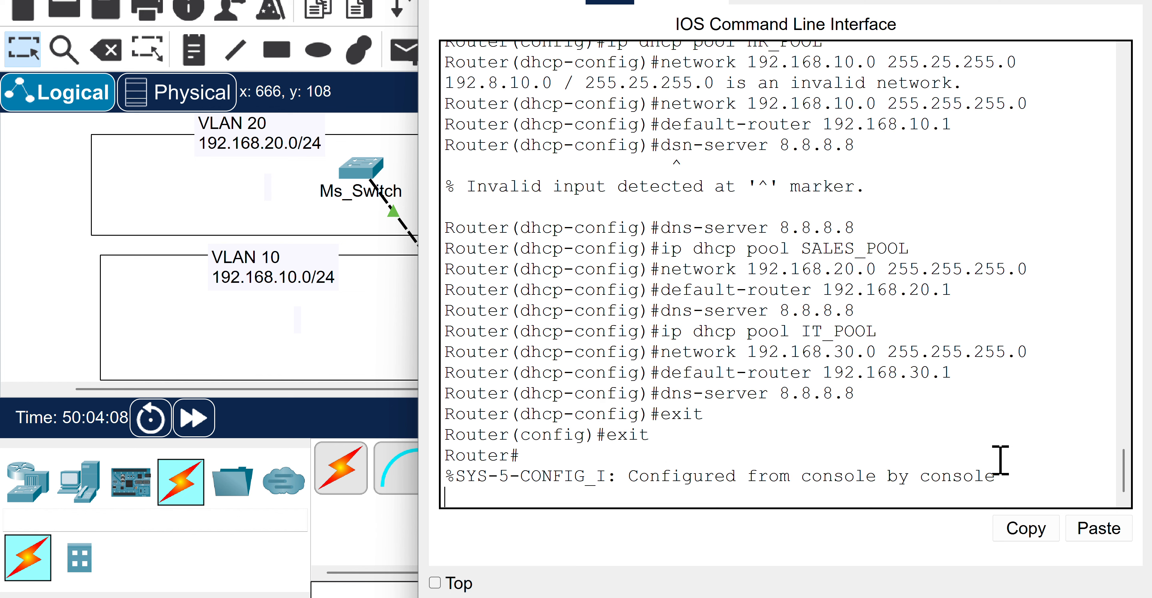
Check the leased addresses on the router with show ip dhcp binding and close the router's window.
text(show ip d)
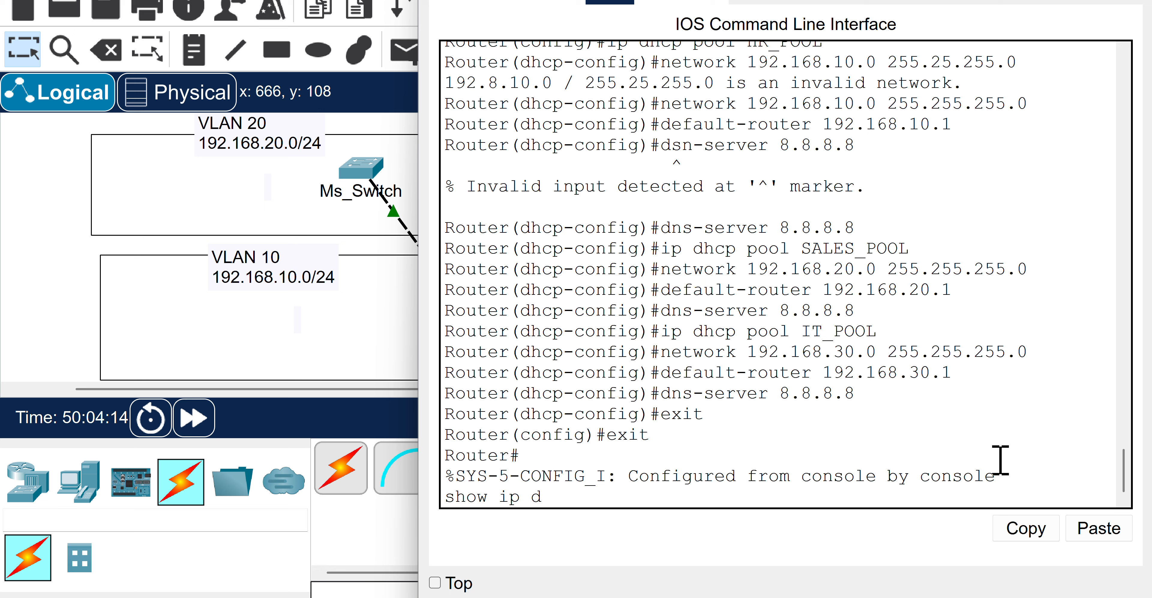
text(hcp binding)
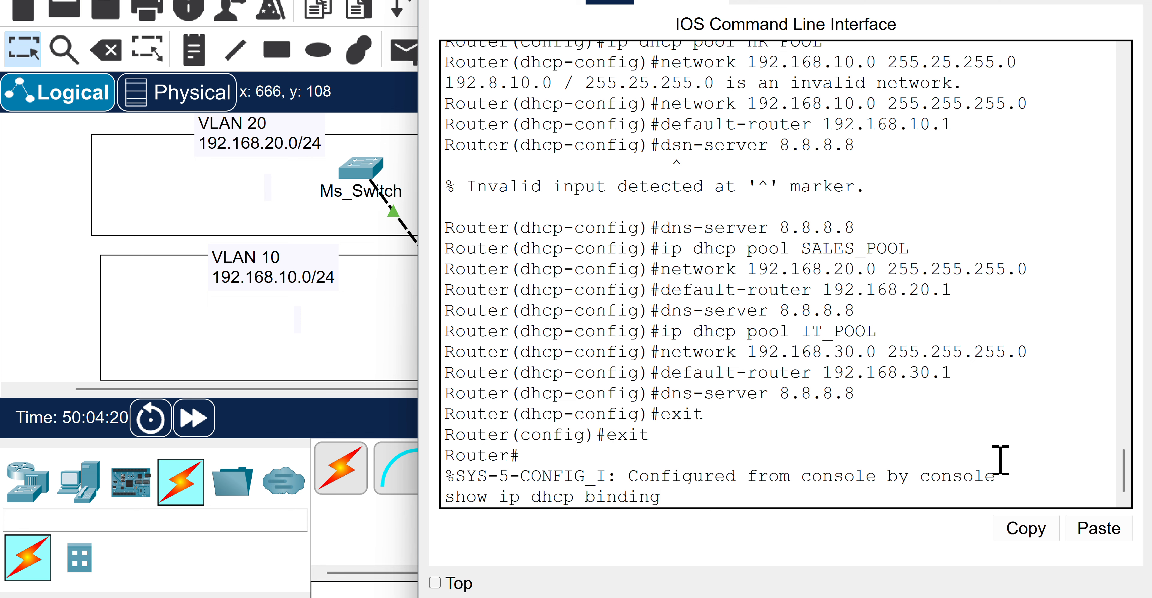
key(Return)
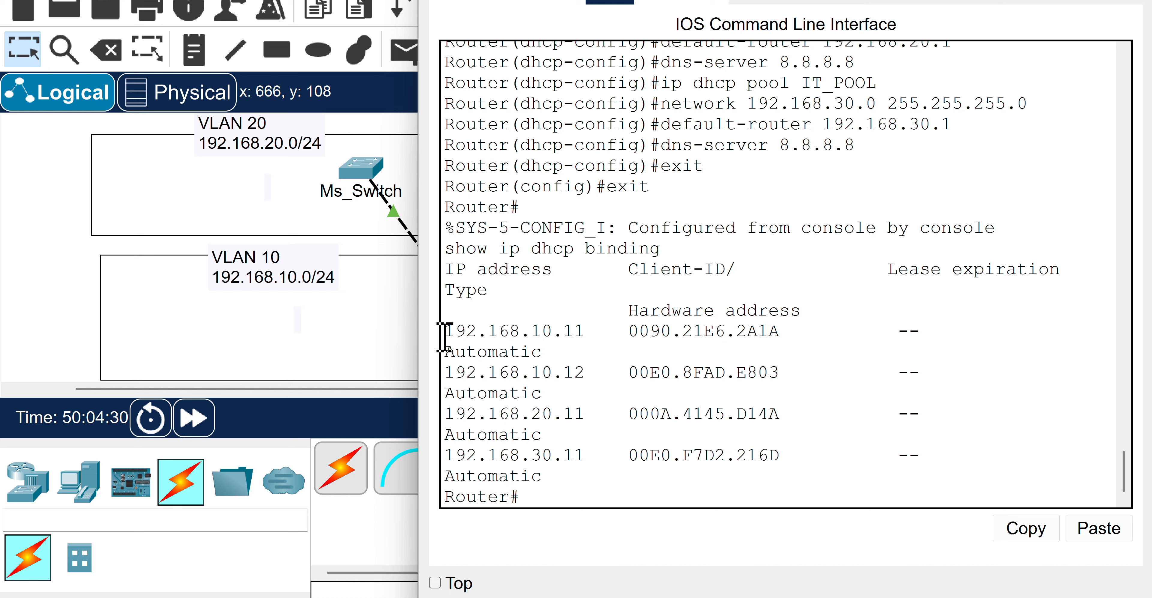
drag(446, 330, 600, 336)
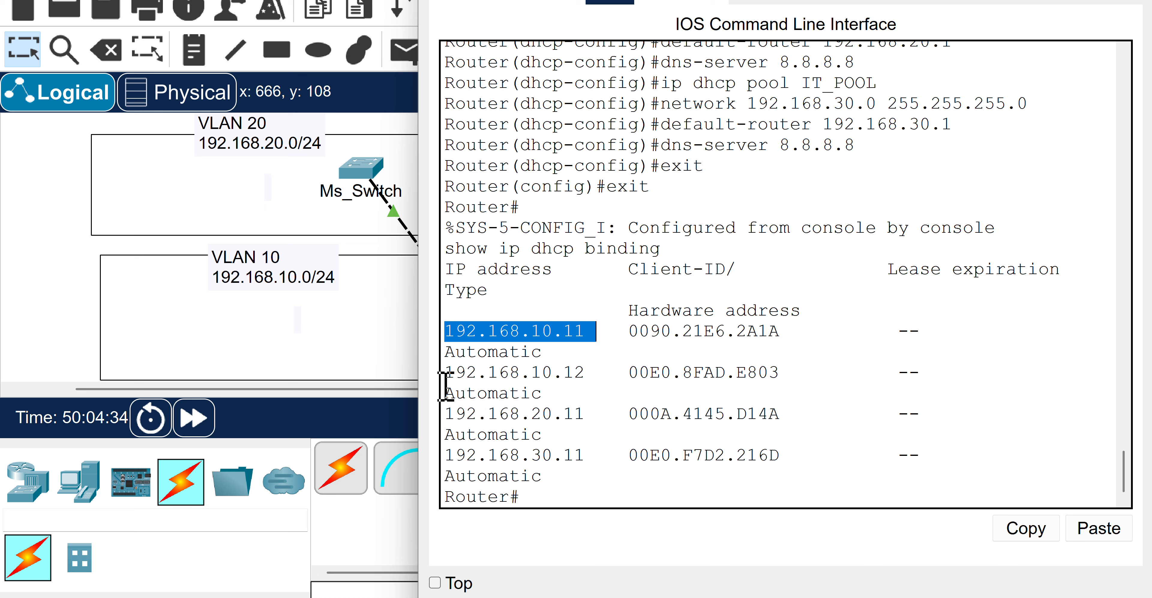
drag(521, 413, 606, 414)
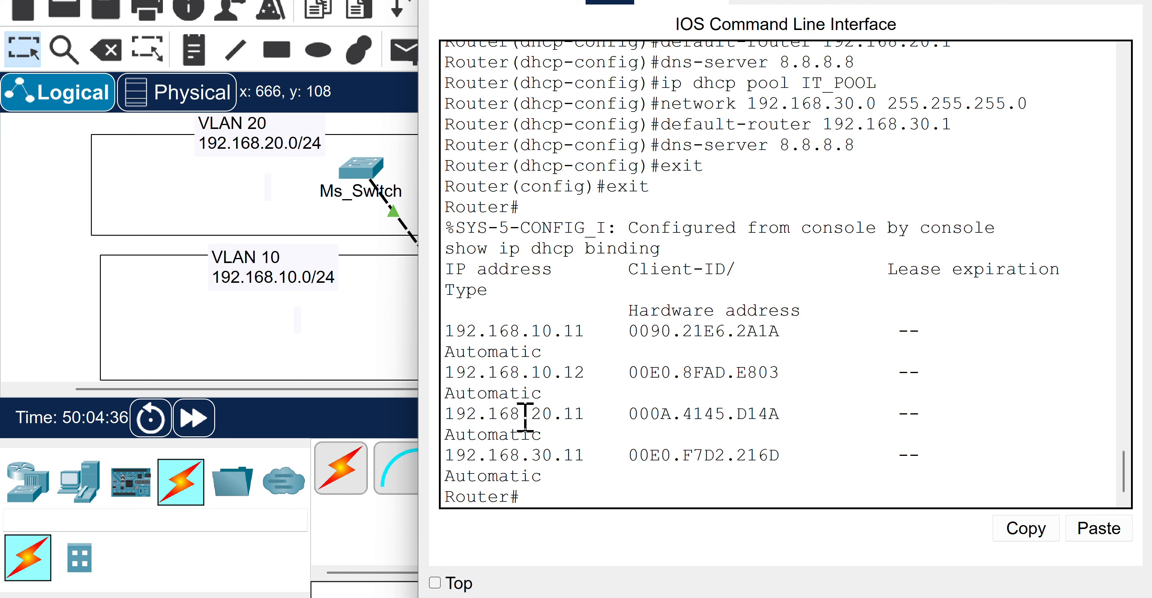
drag(447, 449, 705, 450)
click(757, 500)
scroll(514, 470, down, 1)
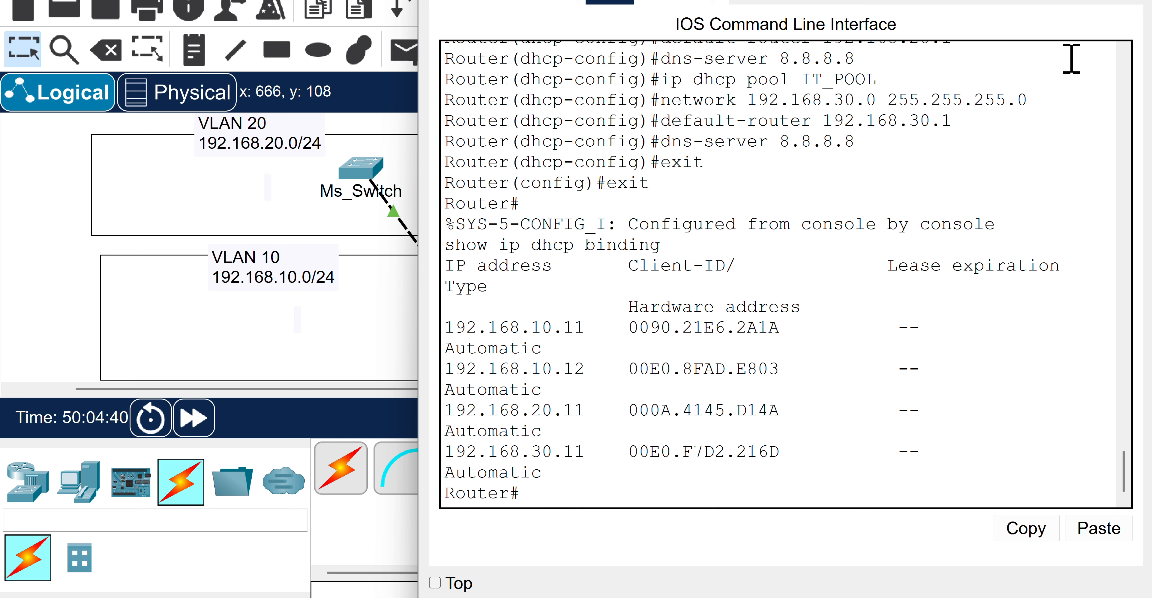
drag(783, 0, 715, 17)
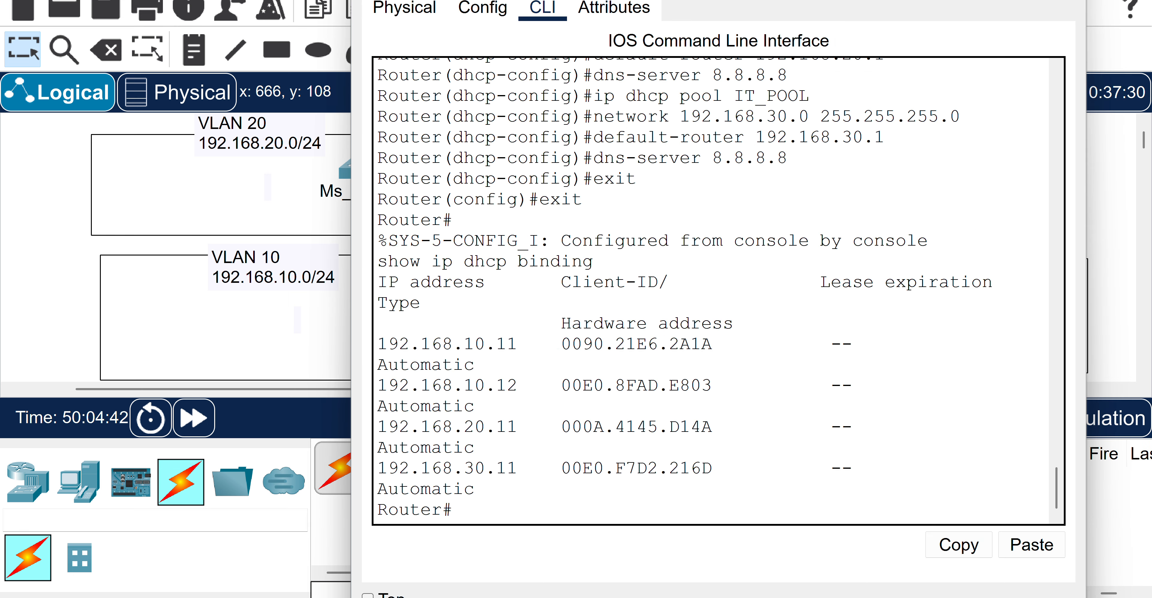
click(1067, 0)
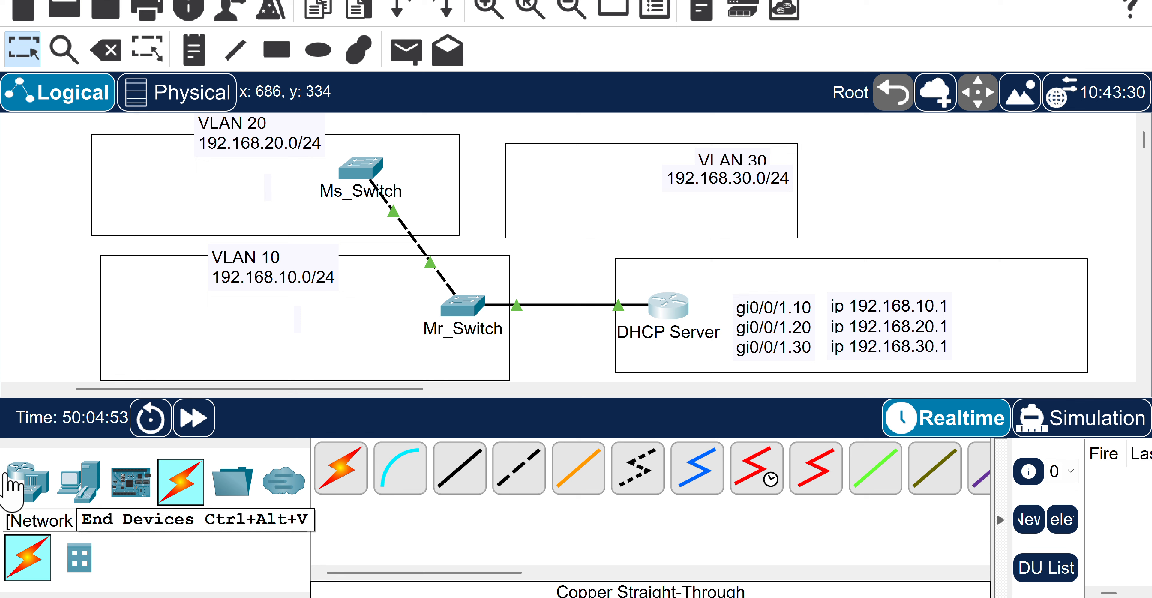
Place four PCs in the topology: two in the VLAN 10 area and one each in the VLAN 20 and VLAN 30 areas.
click(67, 485)
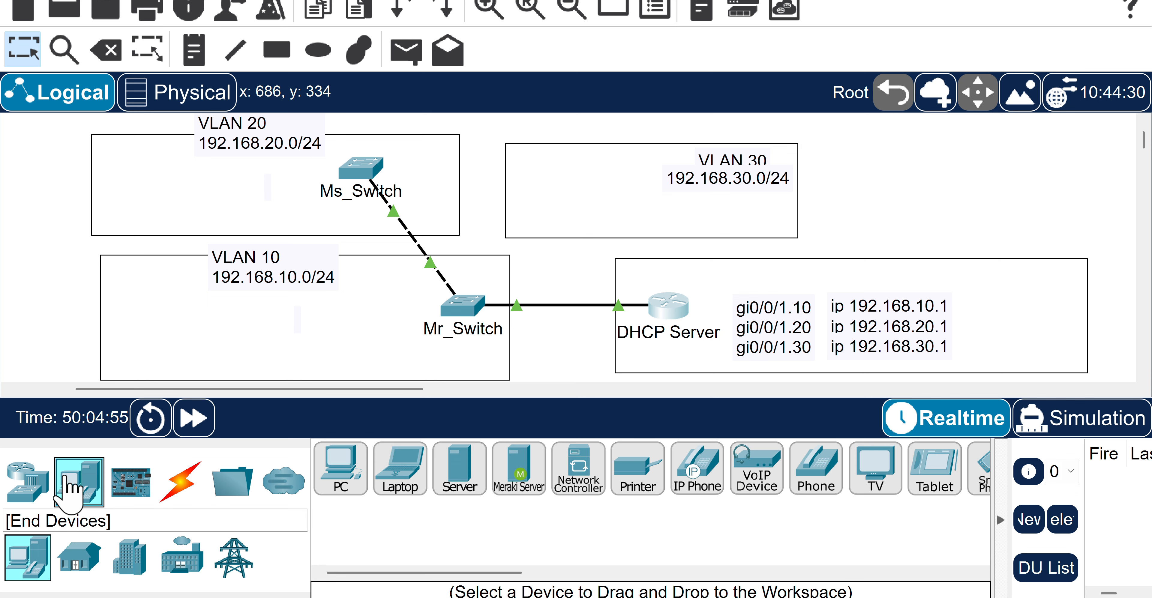
click(341, 467)
click(218, 335)
click(193, 329)
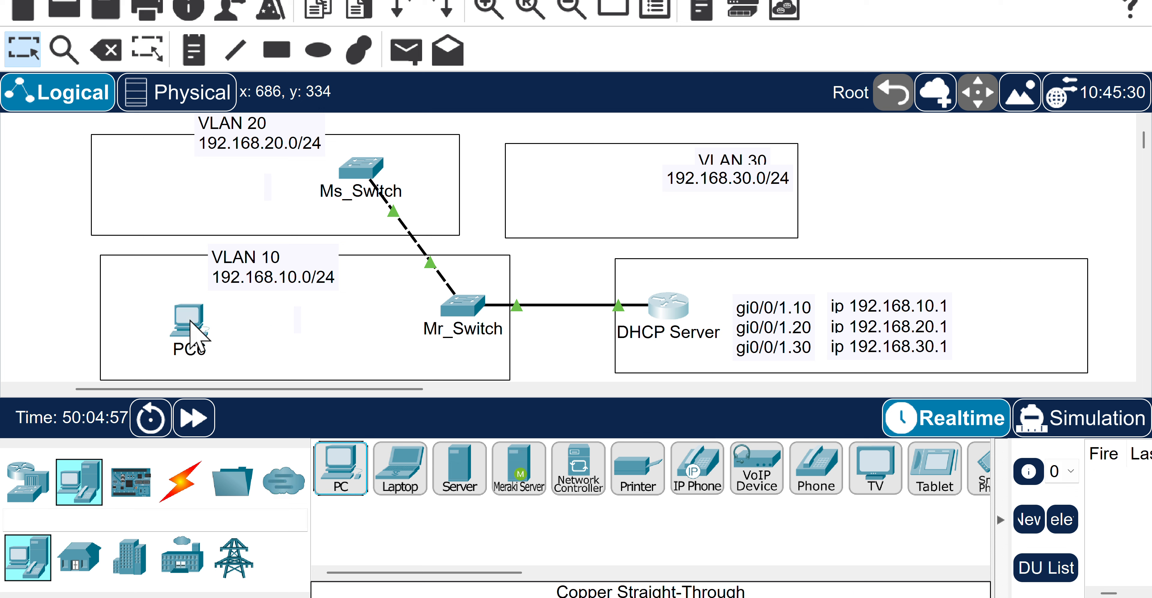
click(340, 467)
click(170, 185)
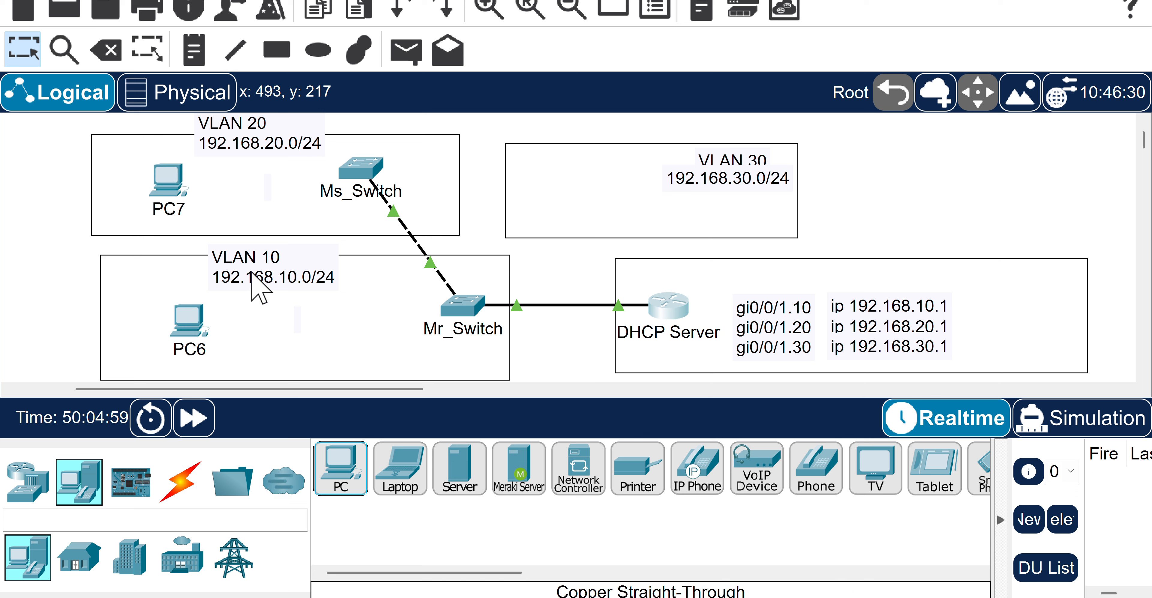
click(340, 467)
click(582, 186)
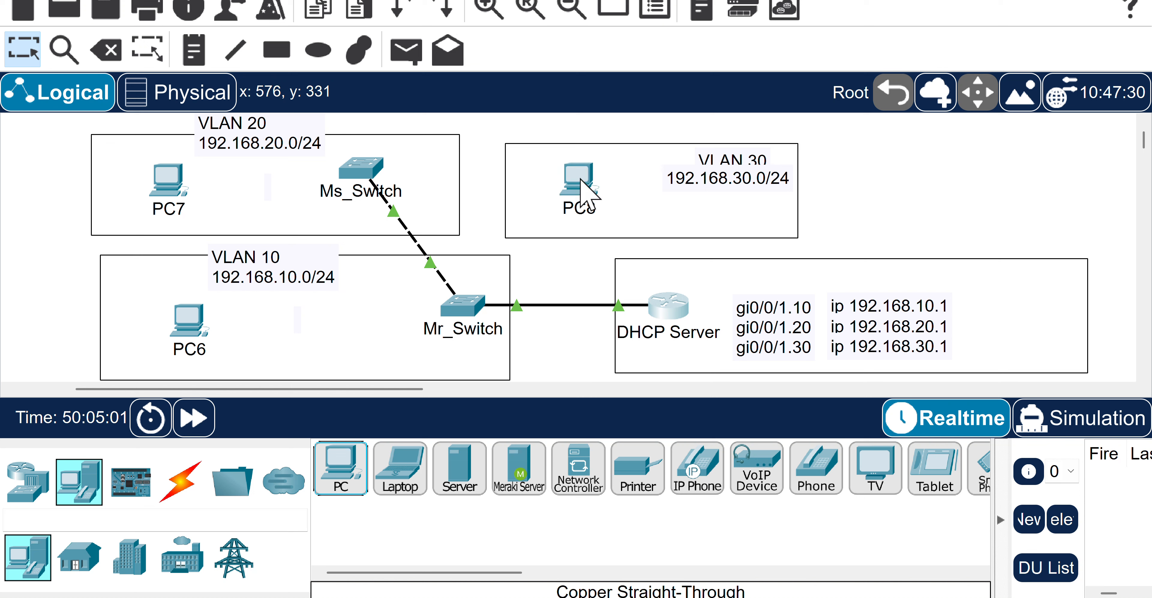
drag(347, 476, 337, 351)
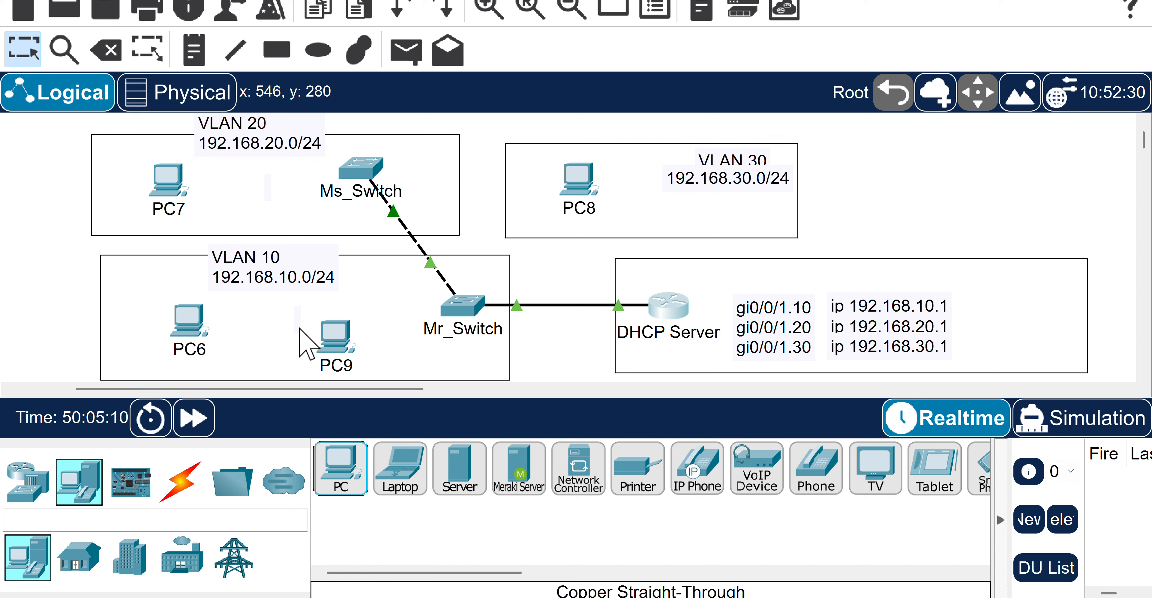
Connect PC9's FastEthernet0 port to a FastEthernet port on Mr_Switch with a copper straight-through cable.
click(165, 490)
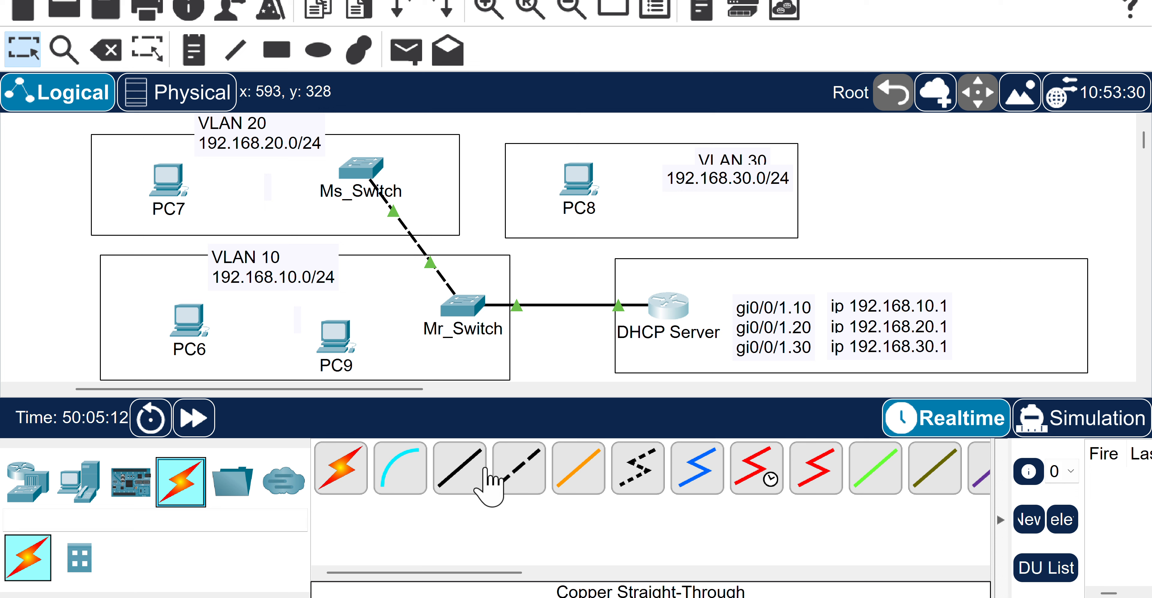
click(460, 469)
click(333, 336)
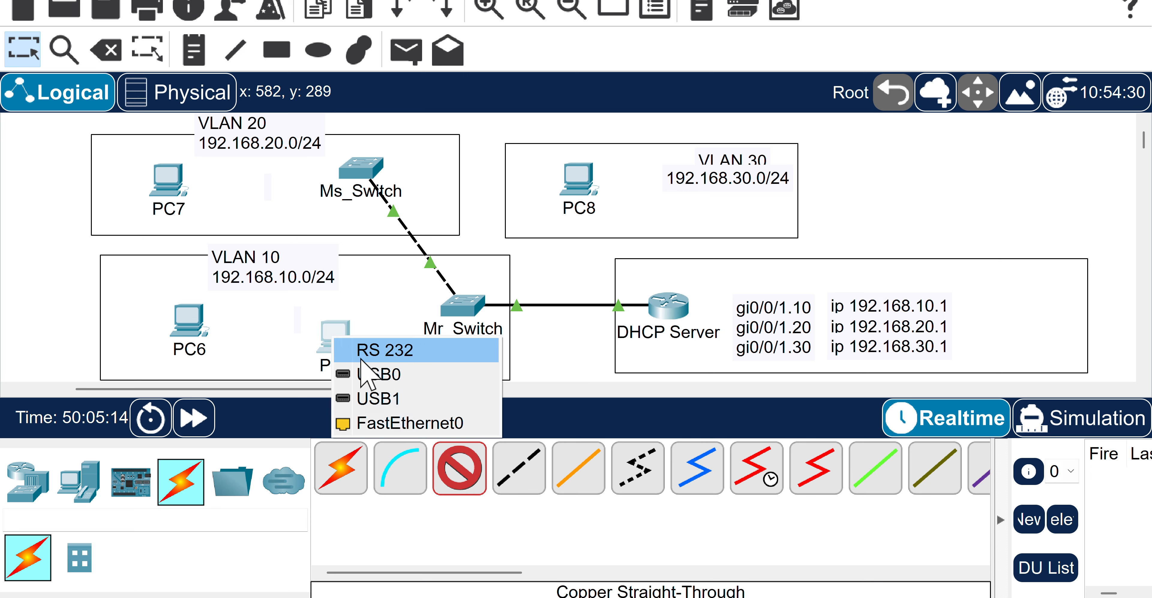
click(407, 422)
click(447, 318)
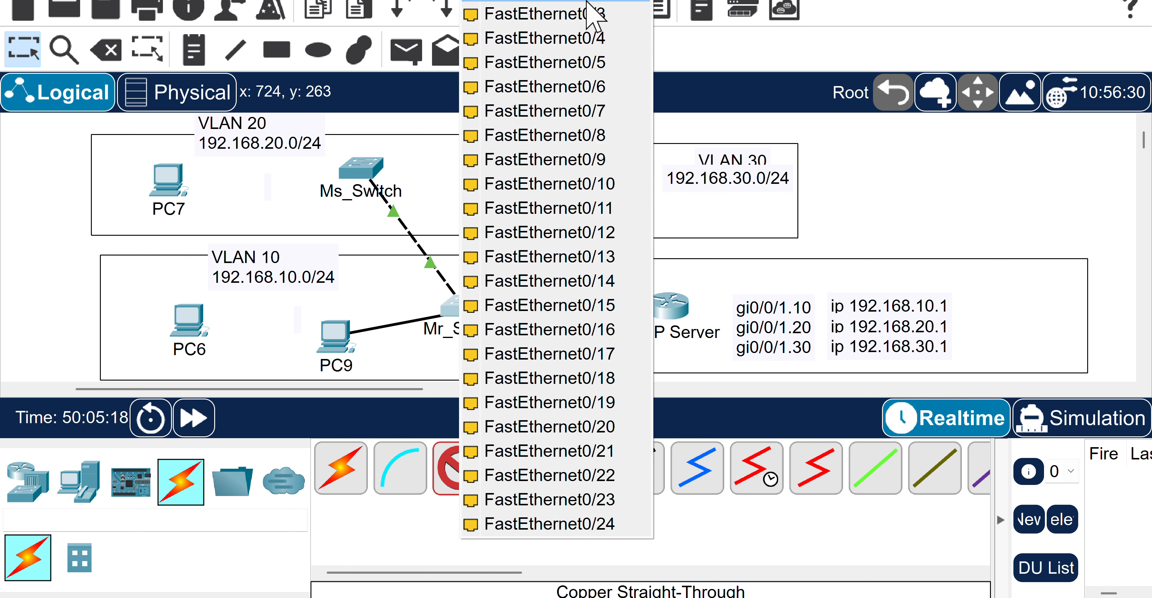
click(582, 2)
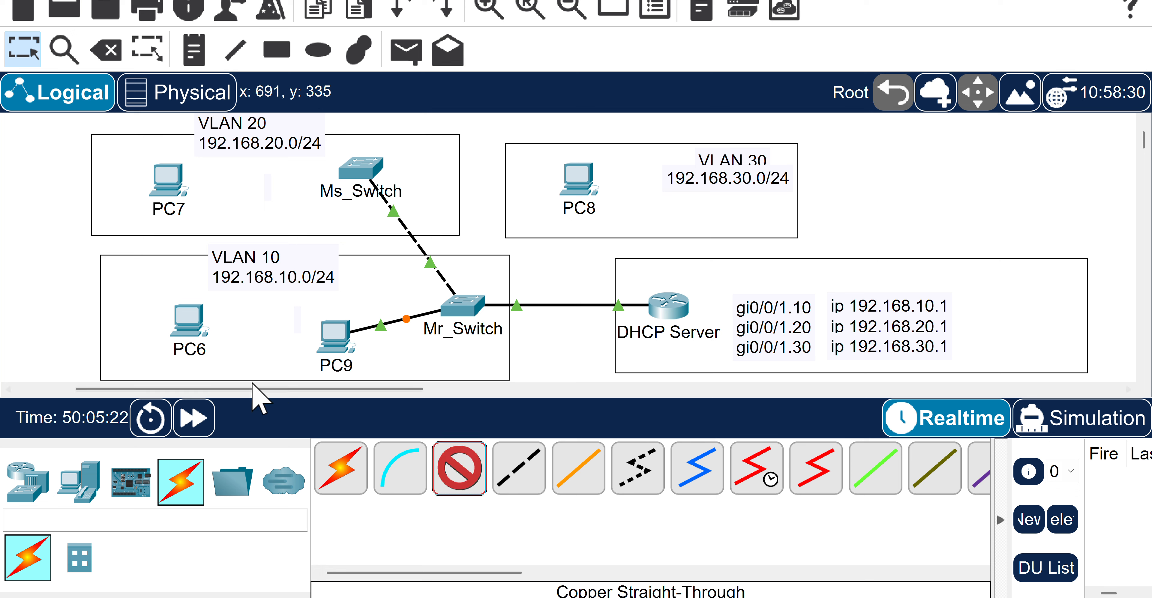
Connect PC6's FastEthernet0 port to a free FastEthernet port on Mr_Switch with the copper straight-through cable.
click(188, 320)
click(262, 402)
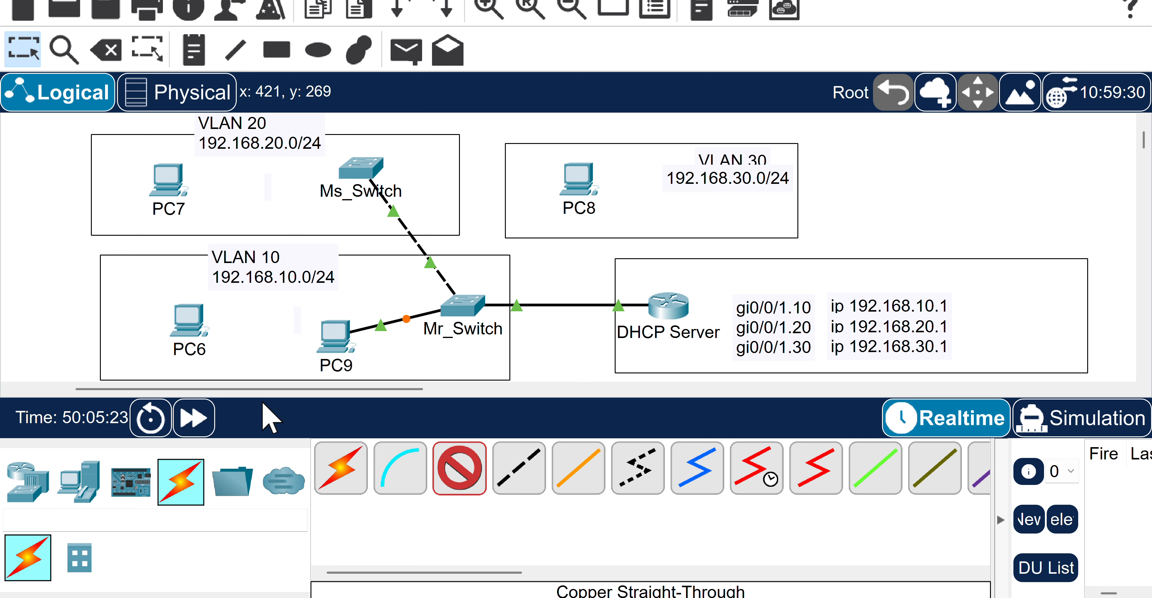
click(461, 305)
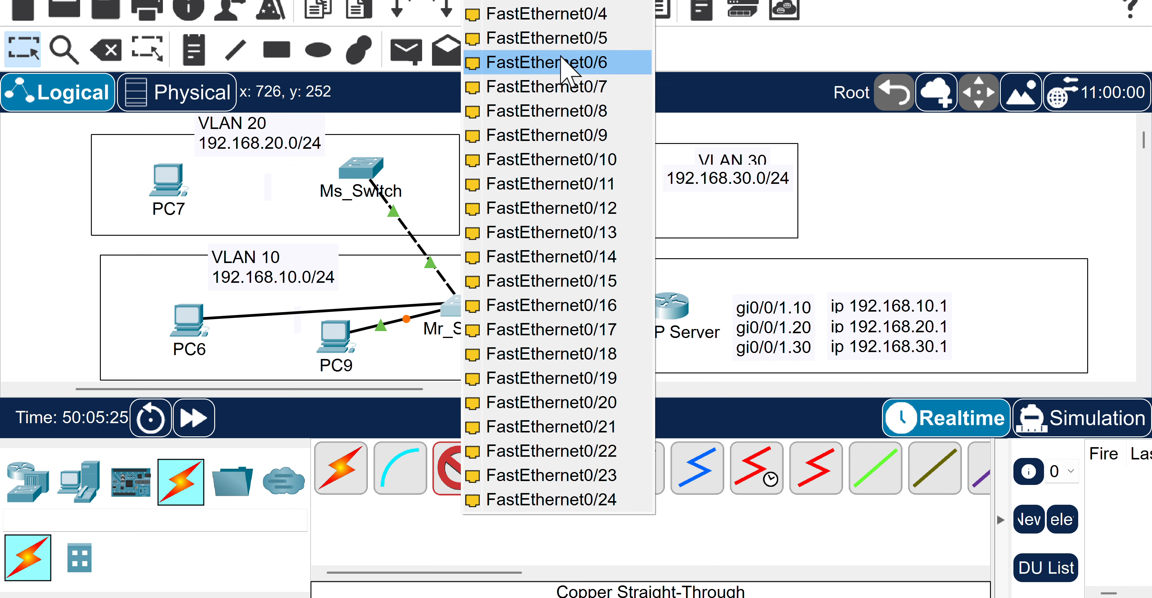
click(565, 0)
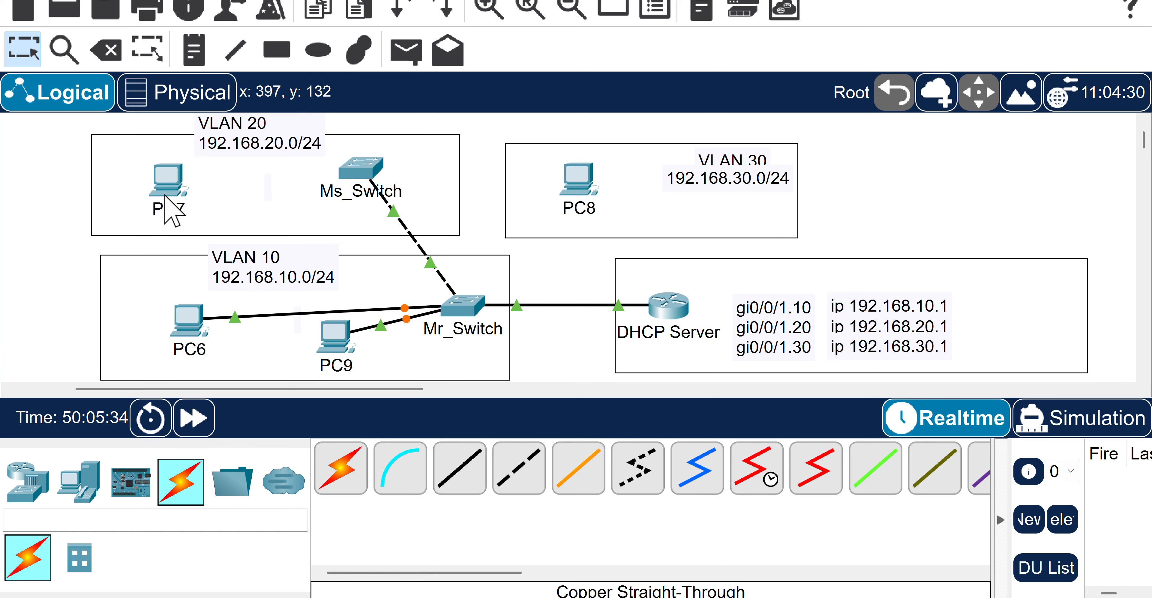
Connect PC7's FastEthernet0 port to FastEthernet0/10 on Ms_Switch with a copper straight-through cable.
click(459, 467)
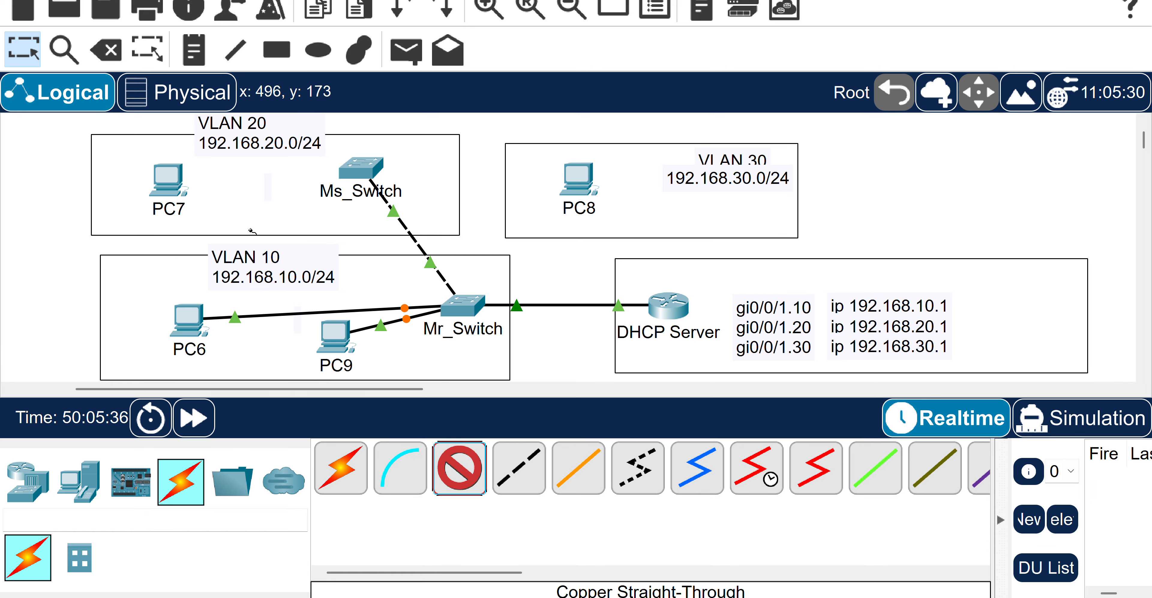
click(173, 176)
click(247, 260)
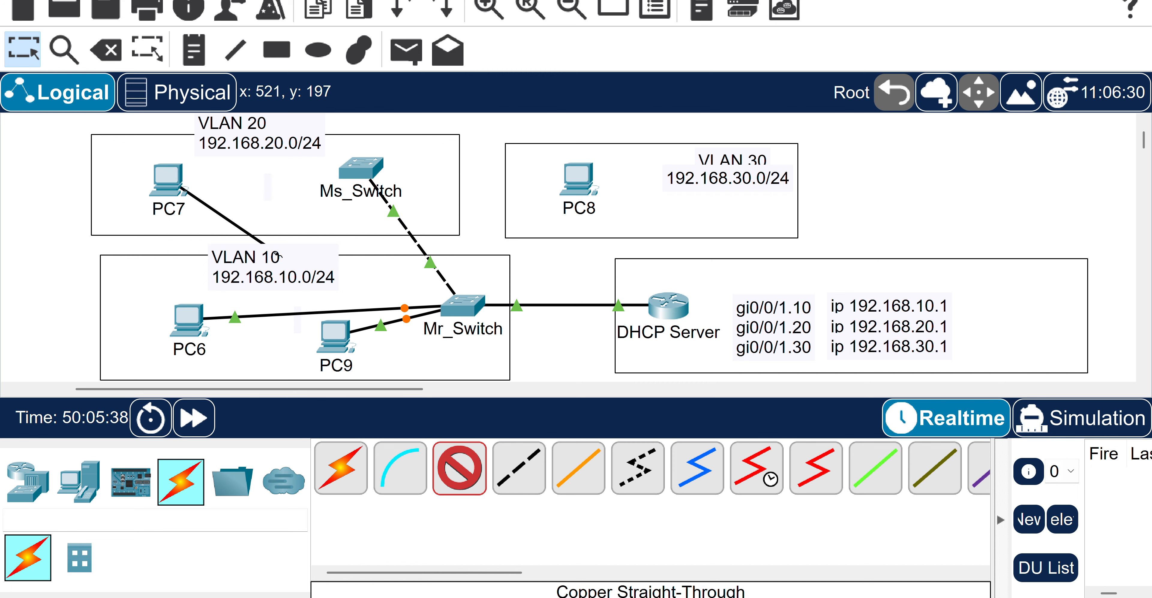
click(369, 167)
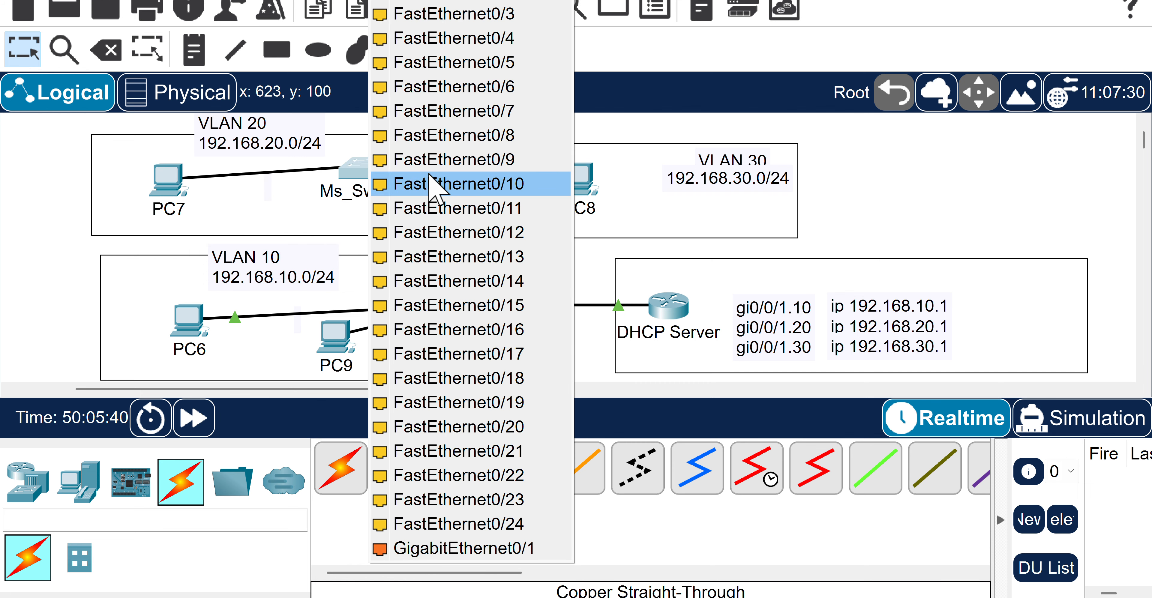
click(430, 184)
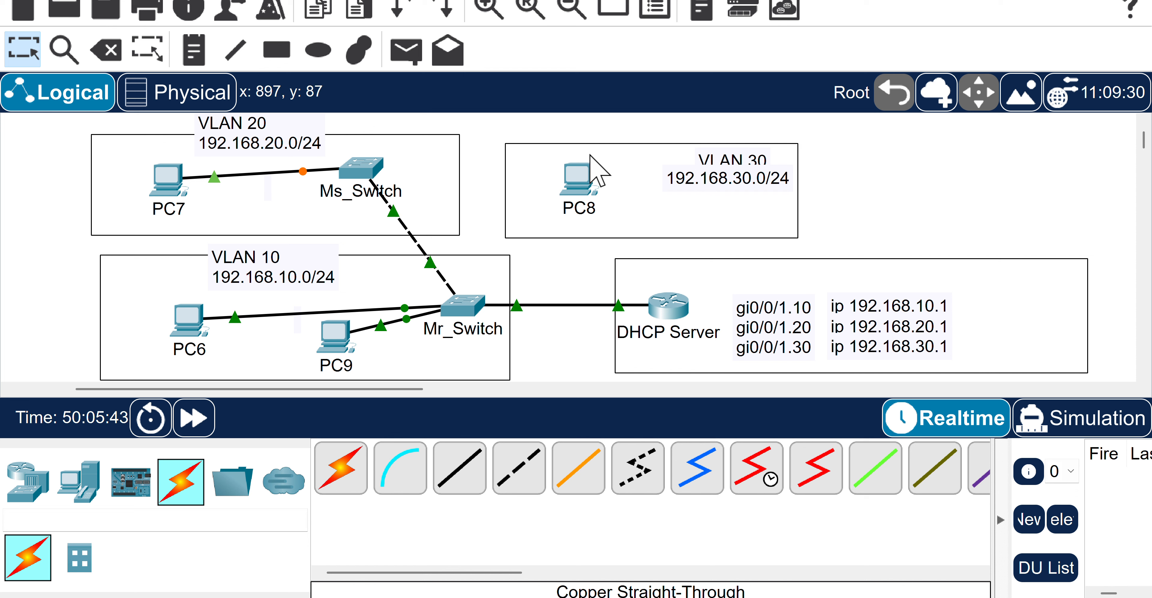
Connect FastEthernet0/20 on Ms_Switch to PC8's FastEthernet0 port with a copper straight-through cable.
click(453, 470)
click(370, 172)
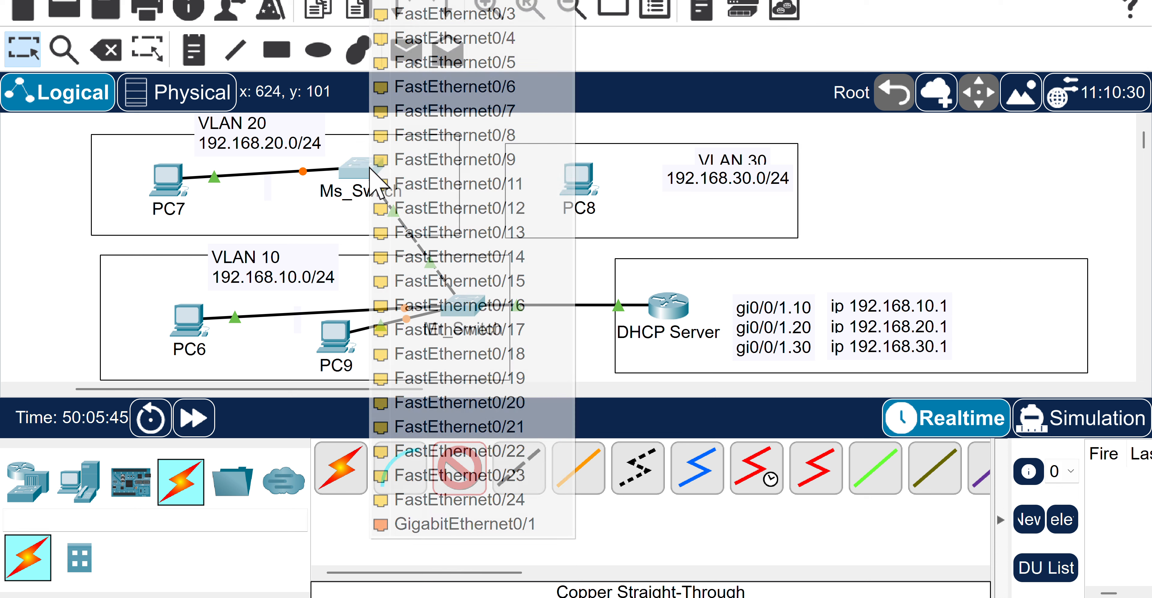
click(478, 401)
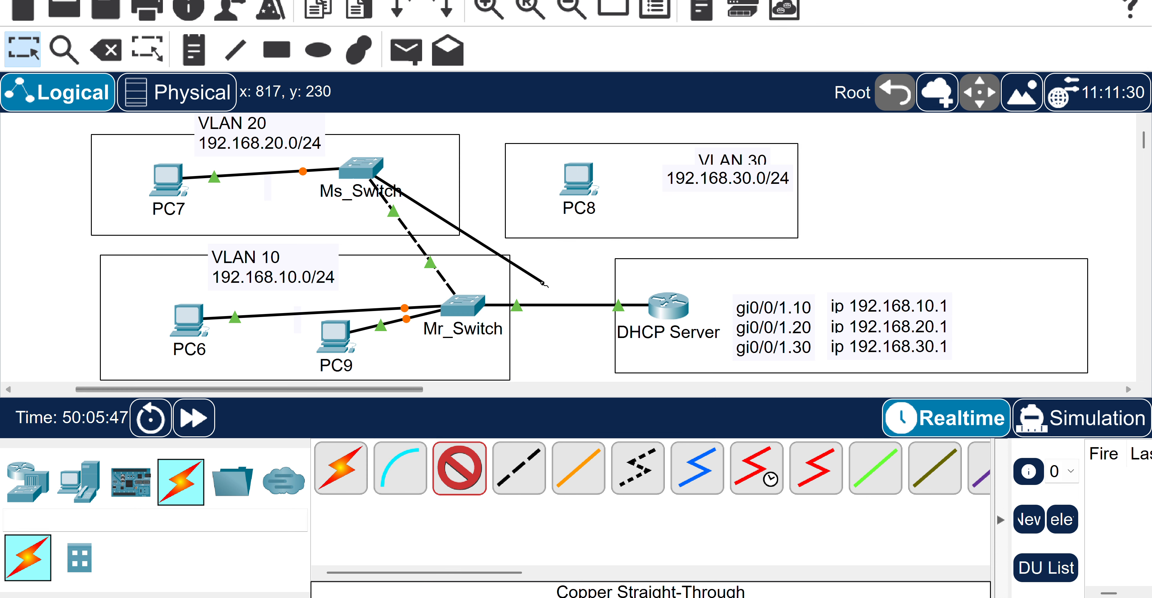
click(571, 179)
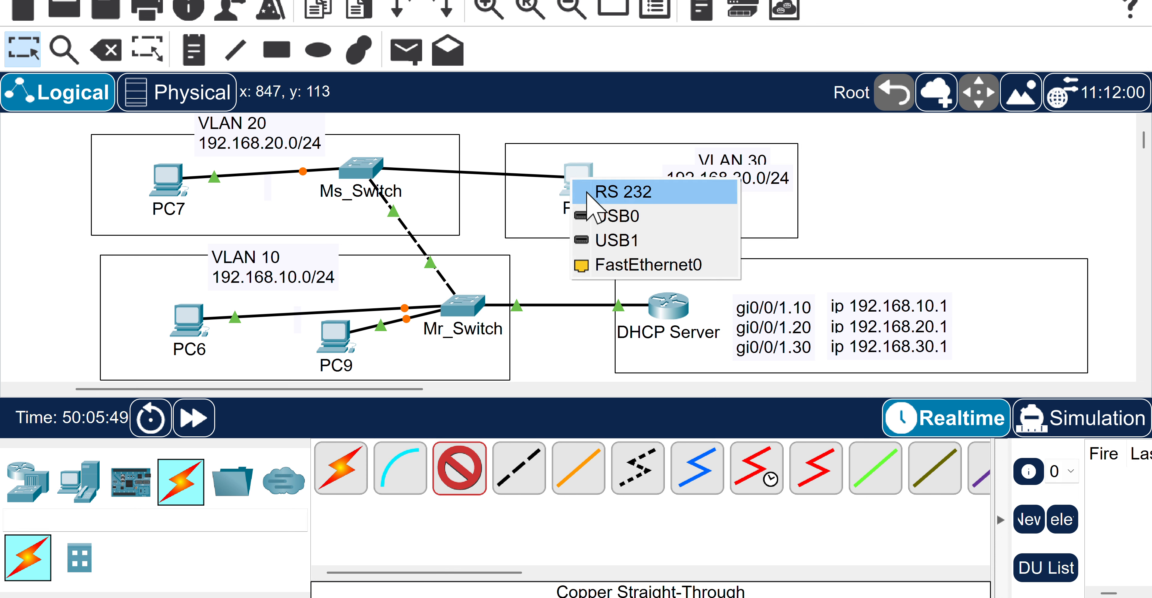
click(633, 264)
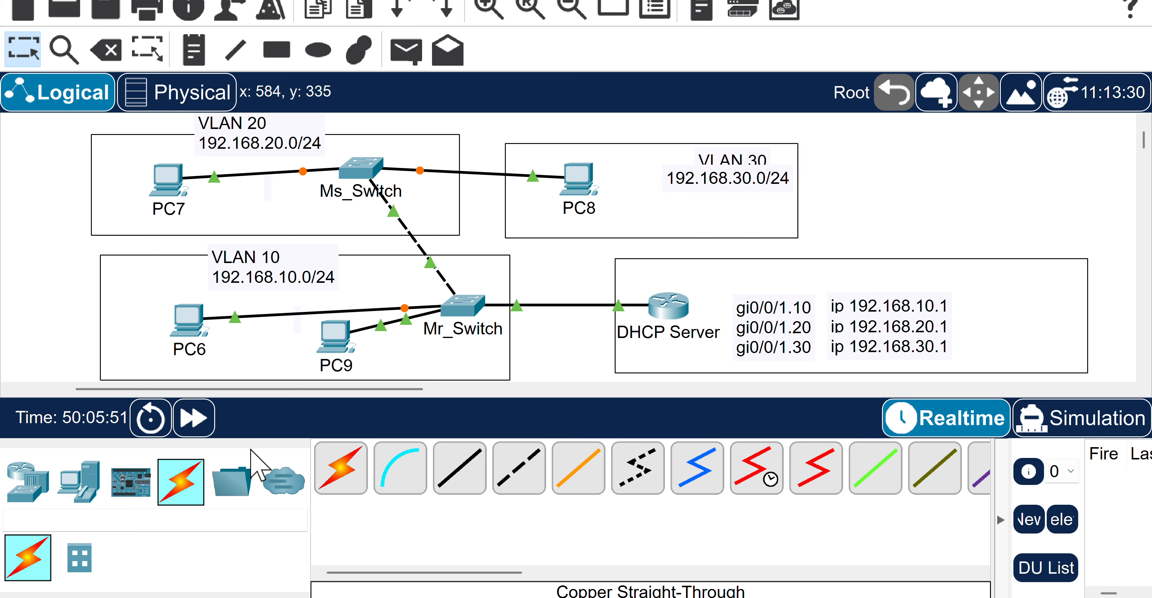
Fast-forward the simulation time repeatedly to bring up the new switch links.
click(203, 416)
triple_click(203, 415)
triple_click(203, 413)
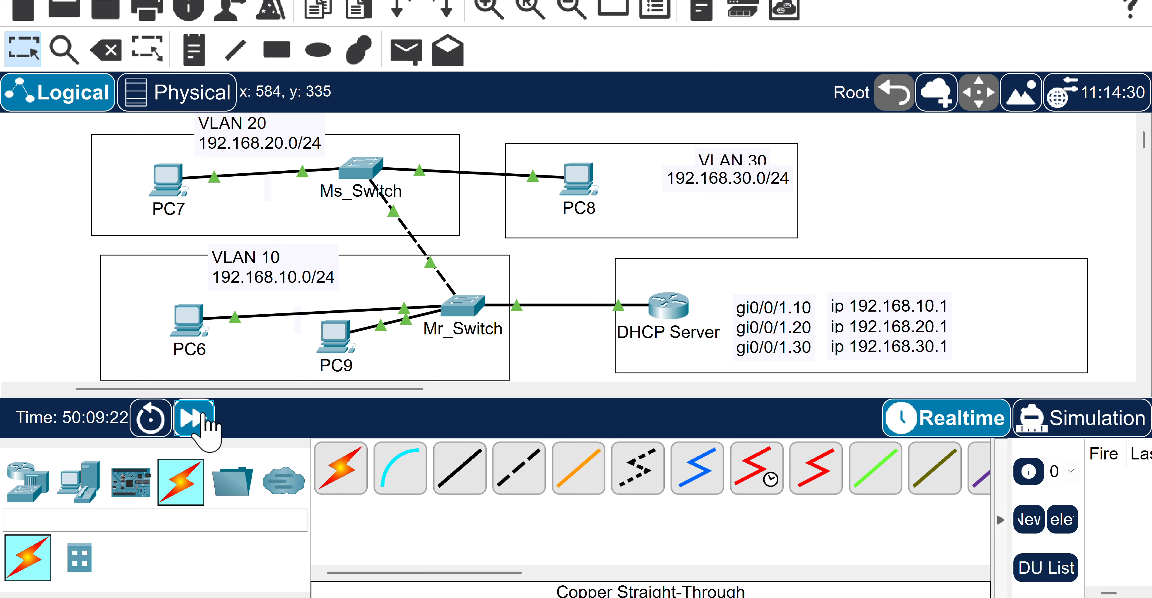
Set PC6's IPv4 gateway and DNS to DHCP, check the leased address on its FastEthernet0 interface, and close its window.
click(197, 320)
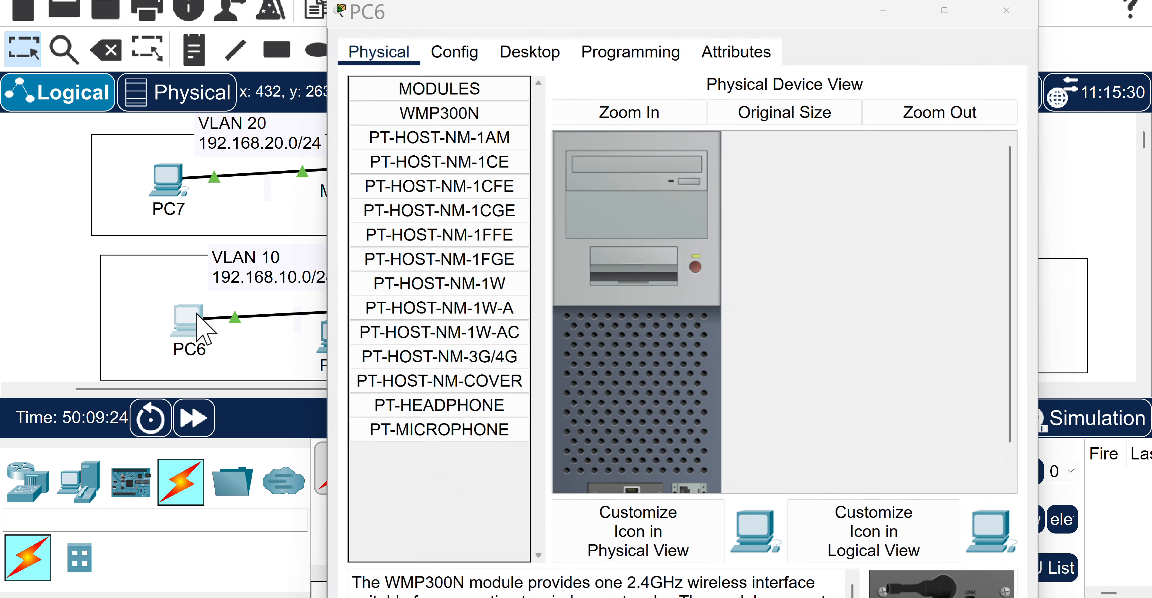
click(199, 321)
click(201, 326)
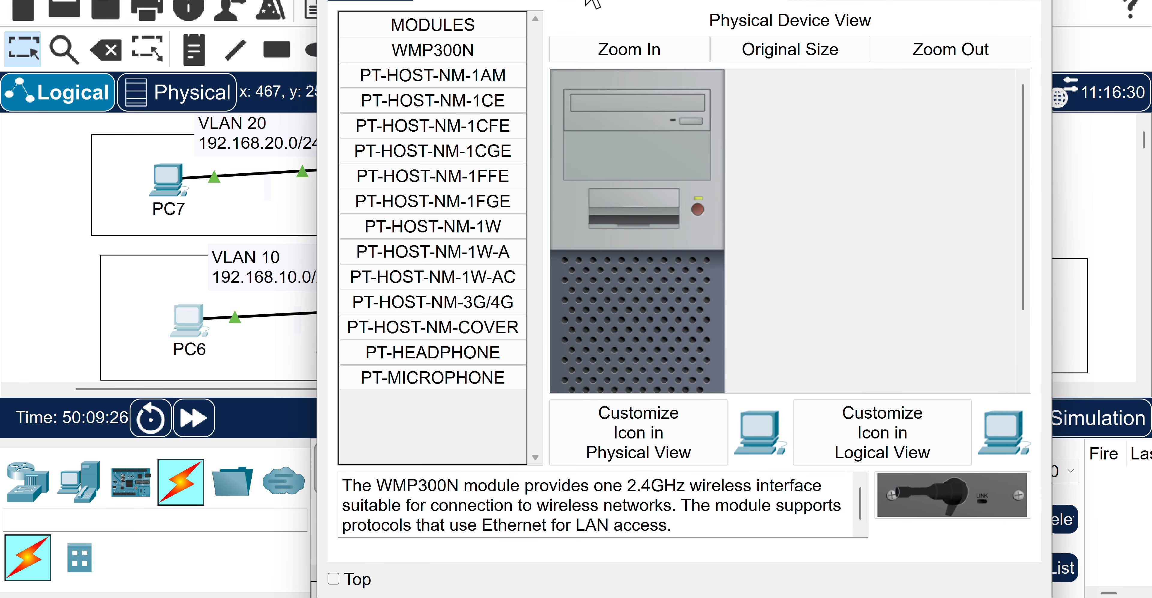
click(454, 2)
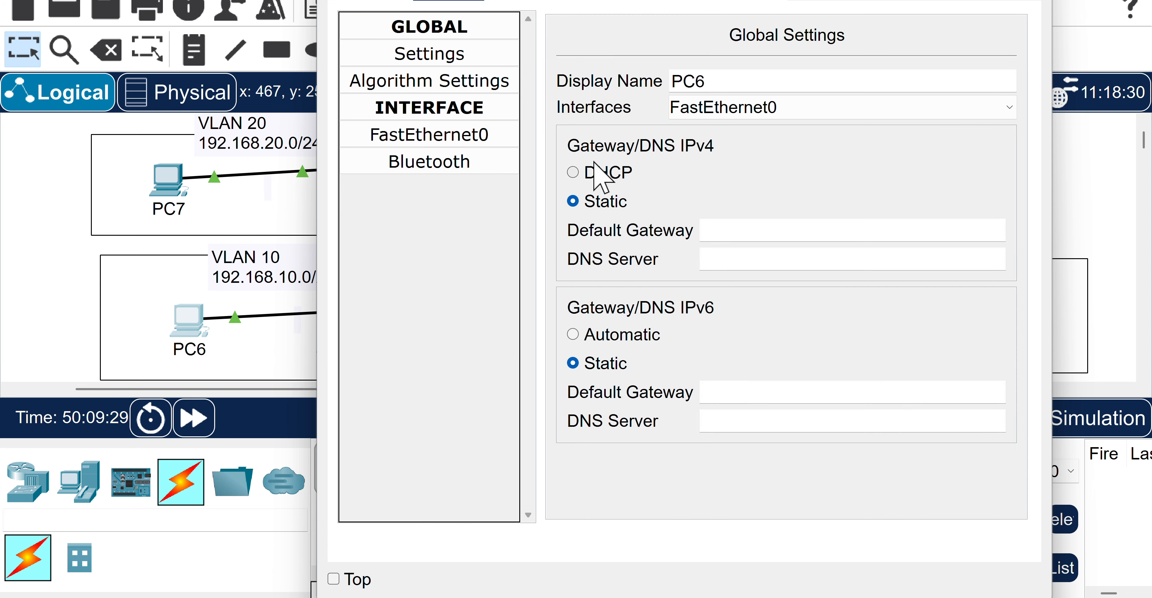
drag(840, 0, 806, 4)
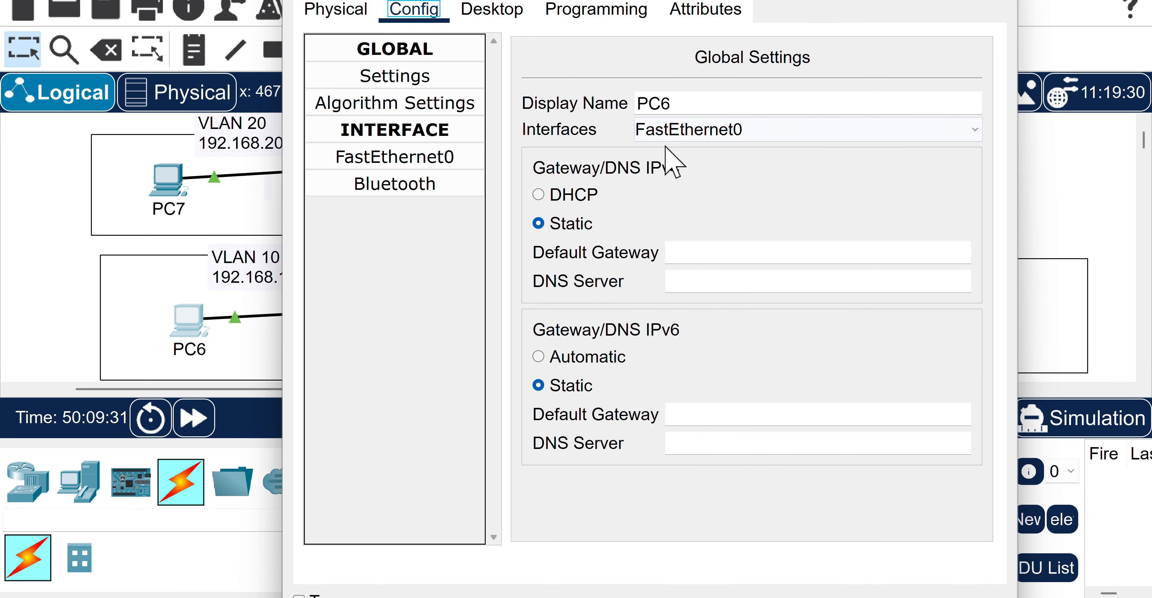
click(542, 192)
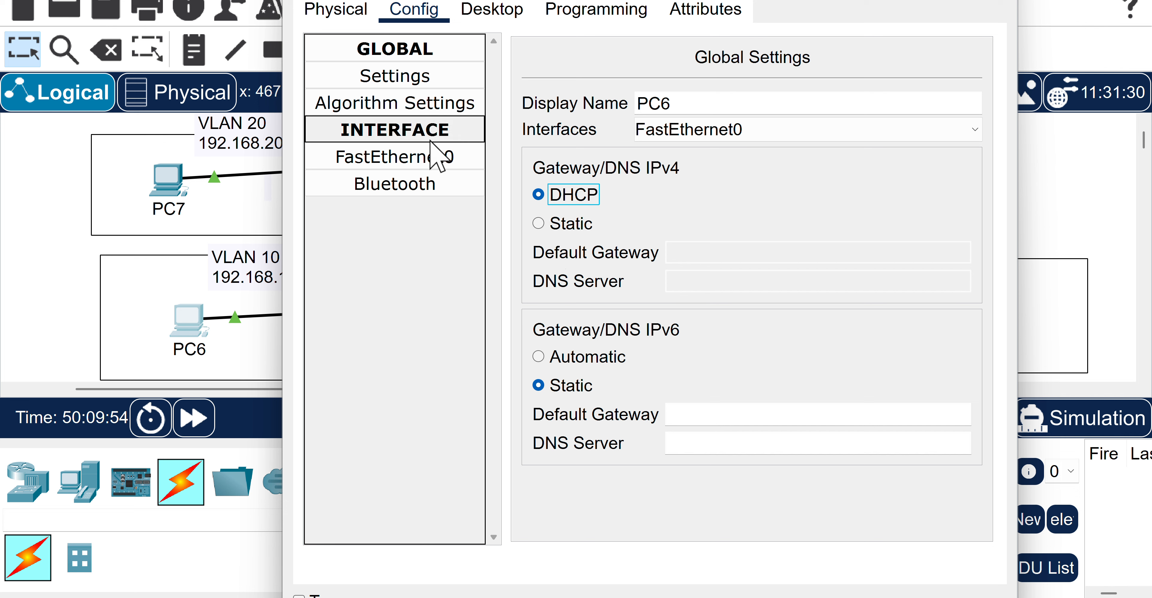
click(427, 158)
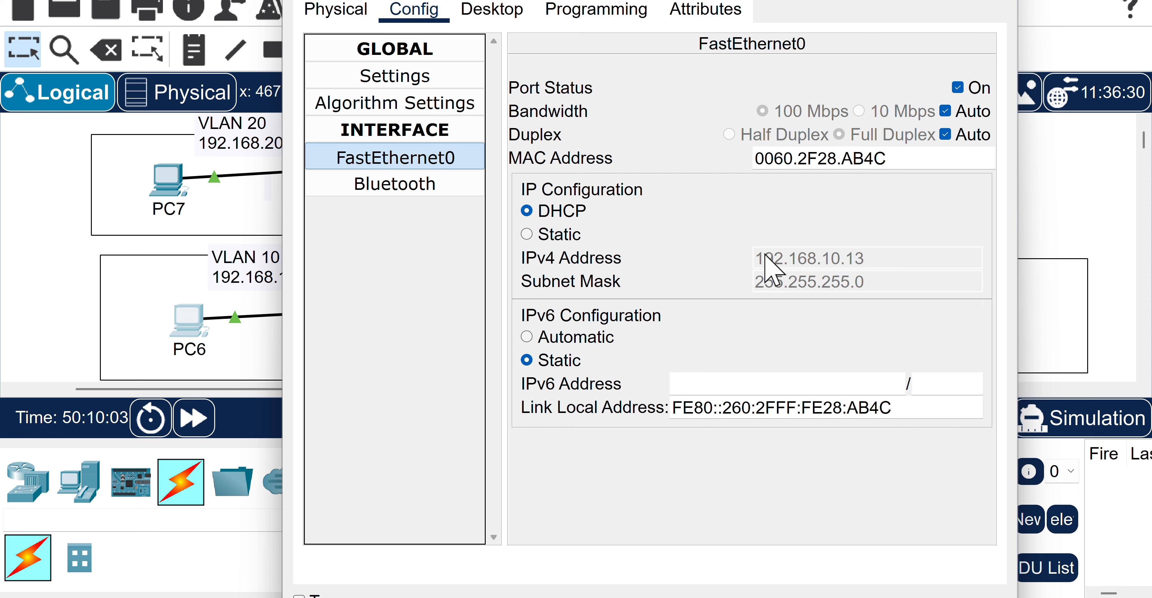
click(405, 79)
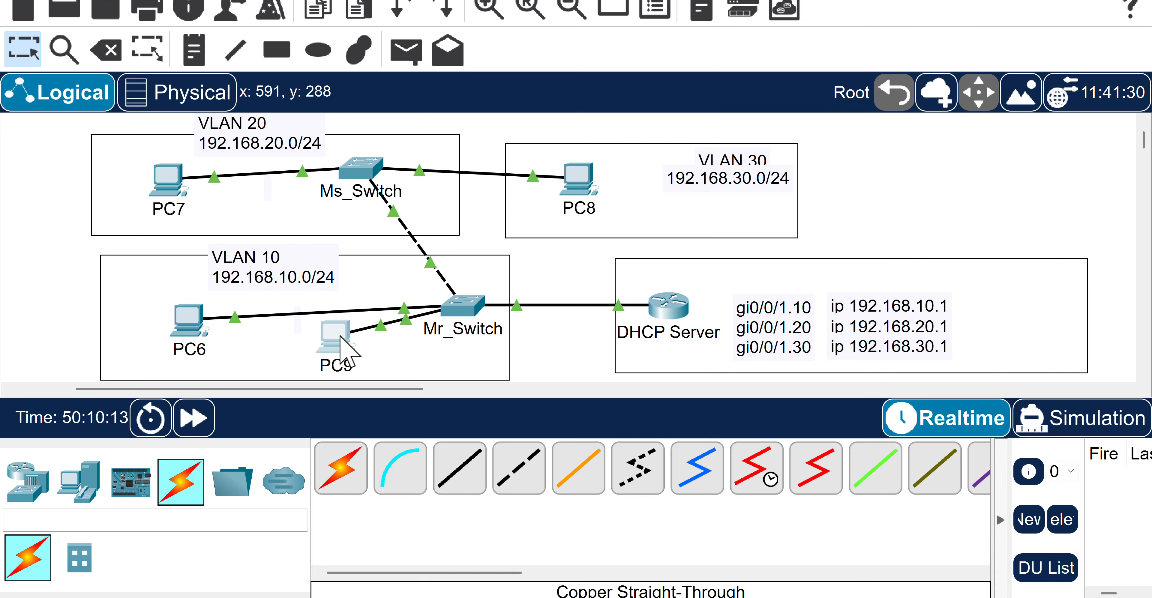
Set the IP configuration of PC9's FastEthernet0 interface to DHCP and close its window.
click(341, 337)
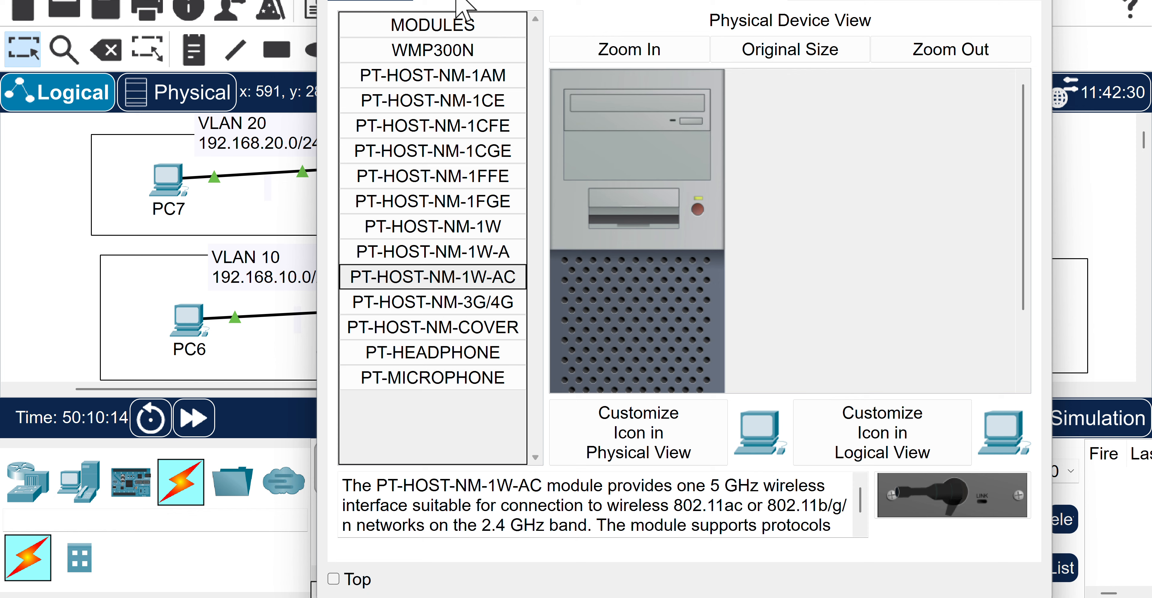
click(450, 3)
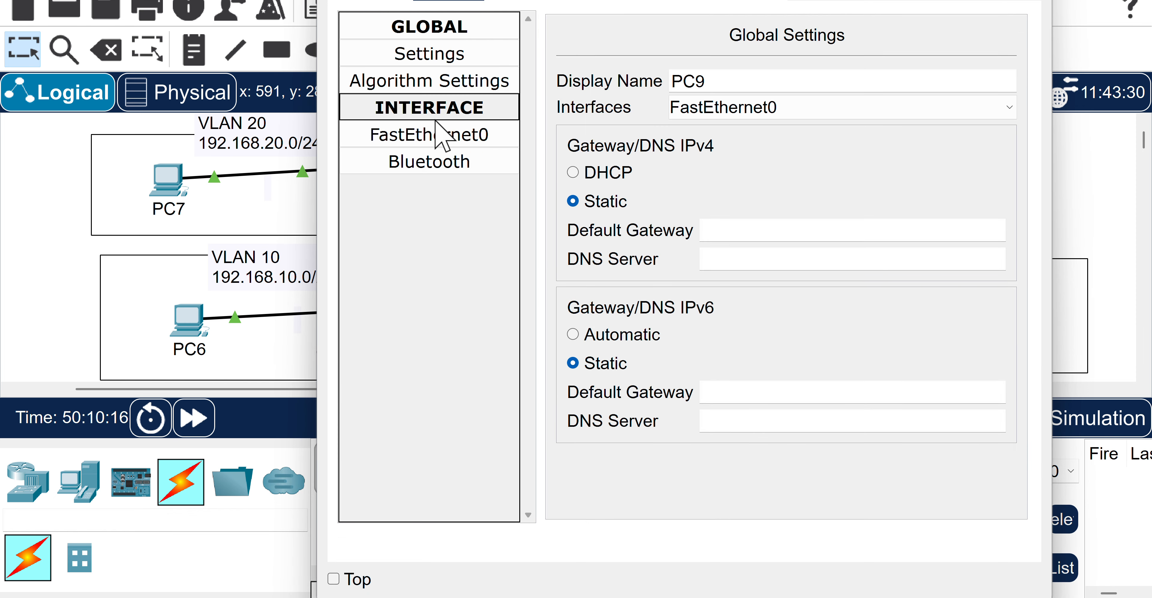
click(434, 133)
click(587, 189)
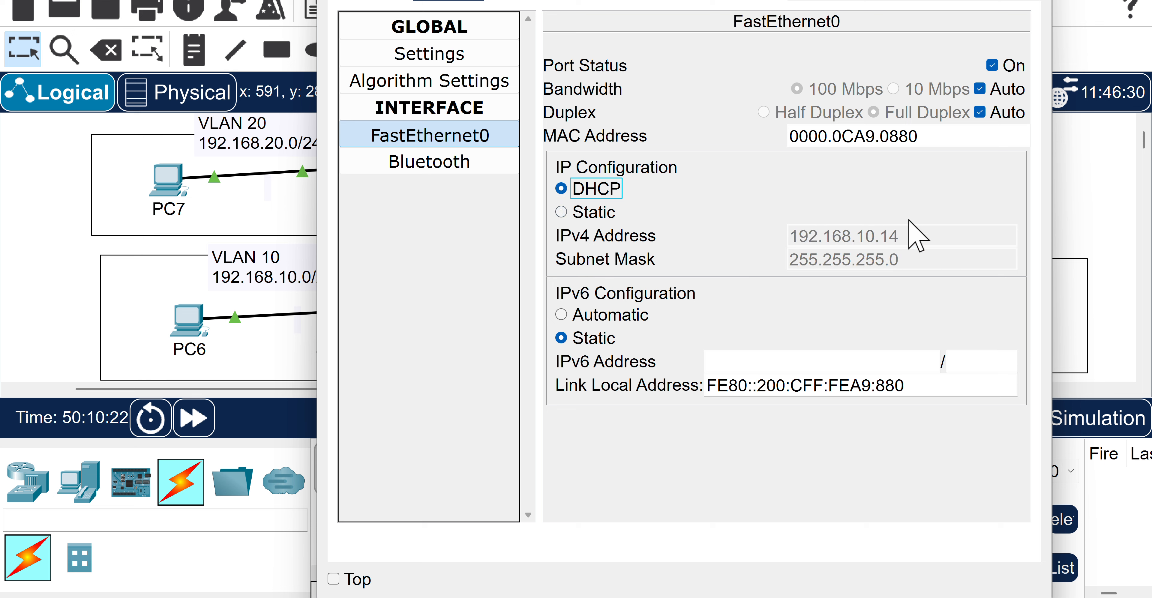
click(1033, 1)
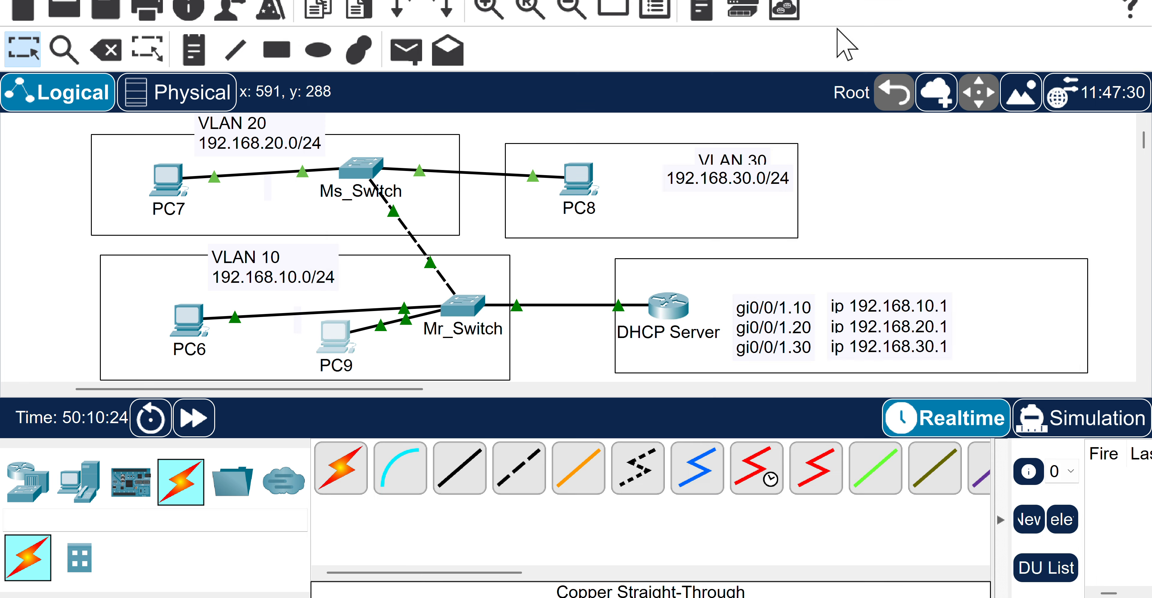
Set the IP configuration of PC7's FastEthernet0 interface to DHCP and close its window.
double_click(169, 187)
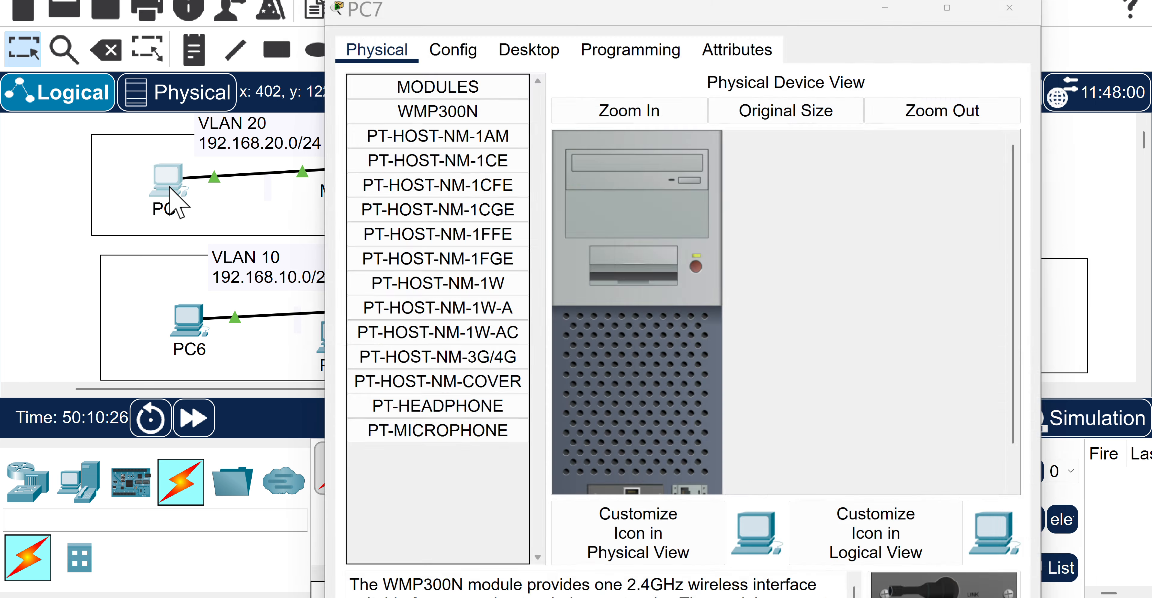
click(148, 185)
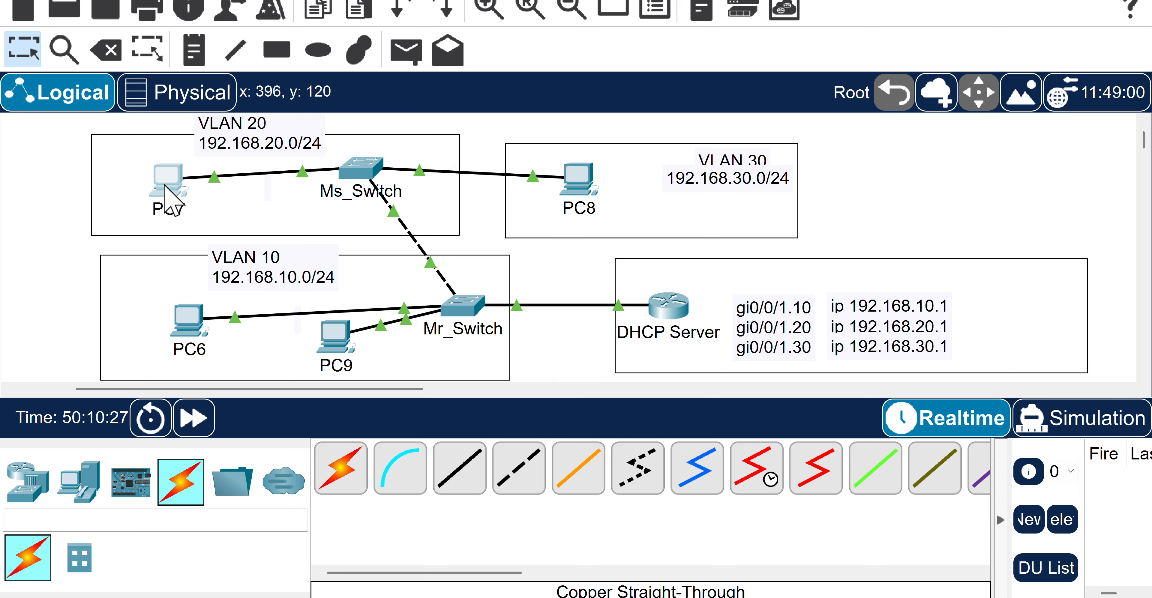
double_click(169, 186)
click(463, 3)
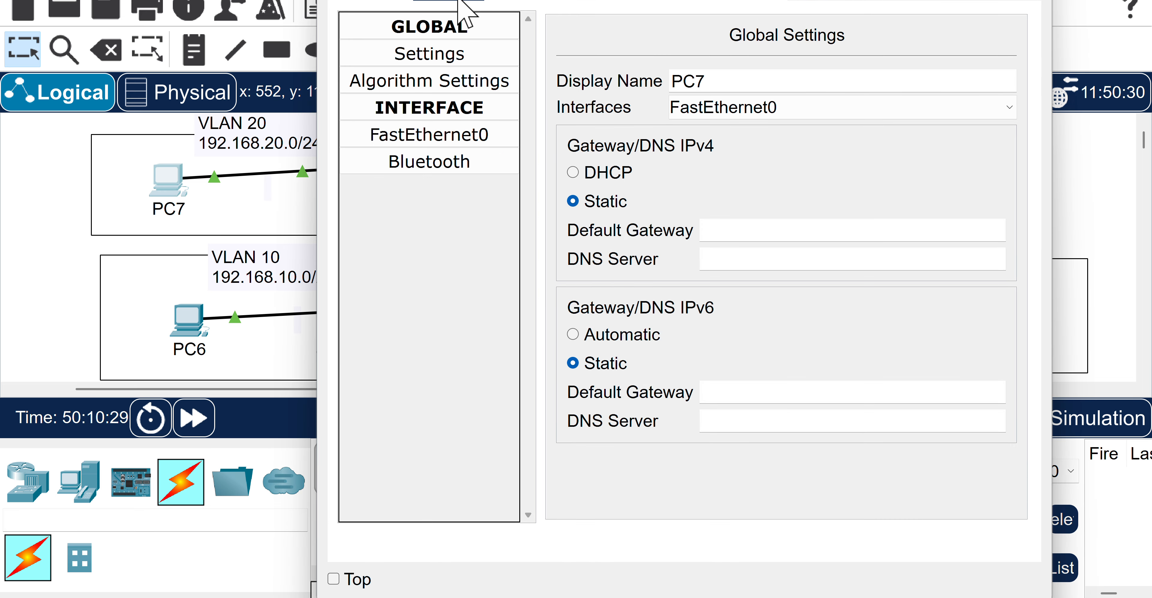
click(433, 140)
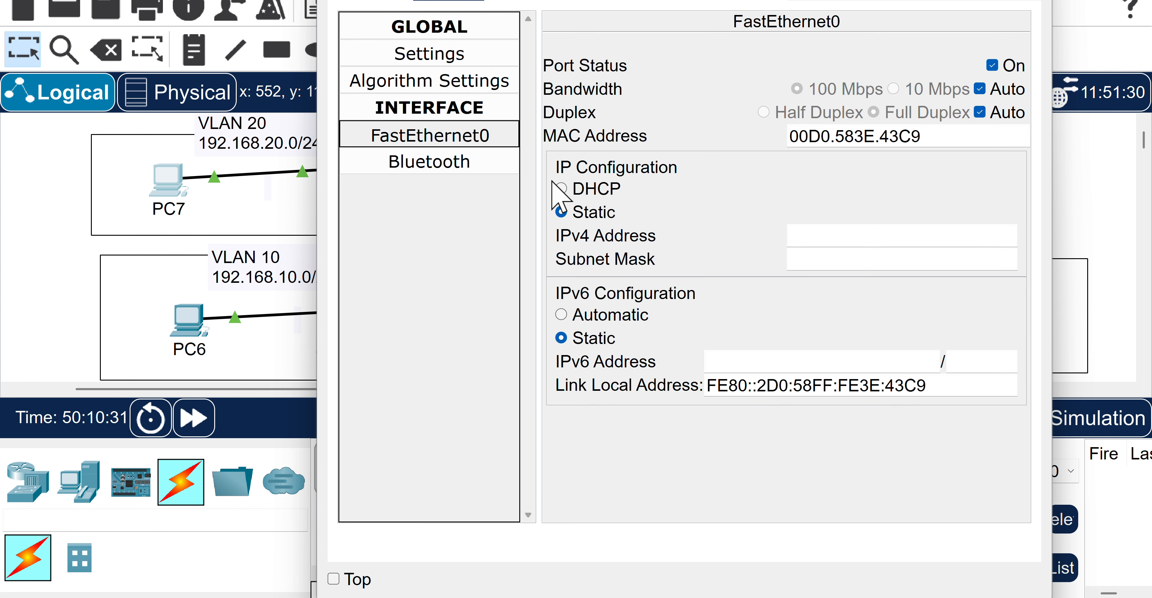
click(559, 188)
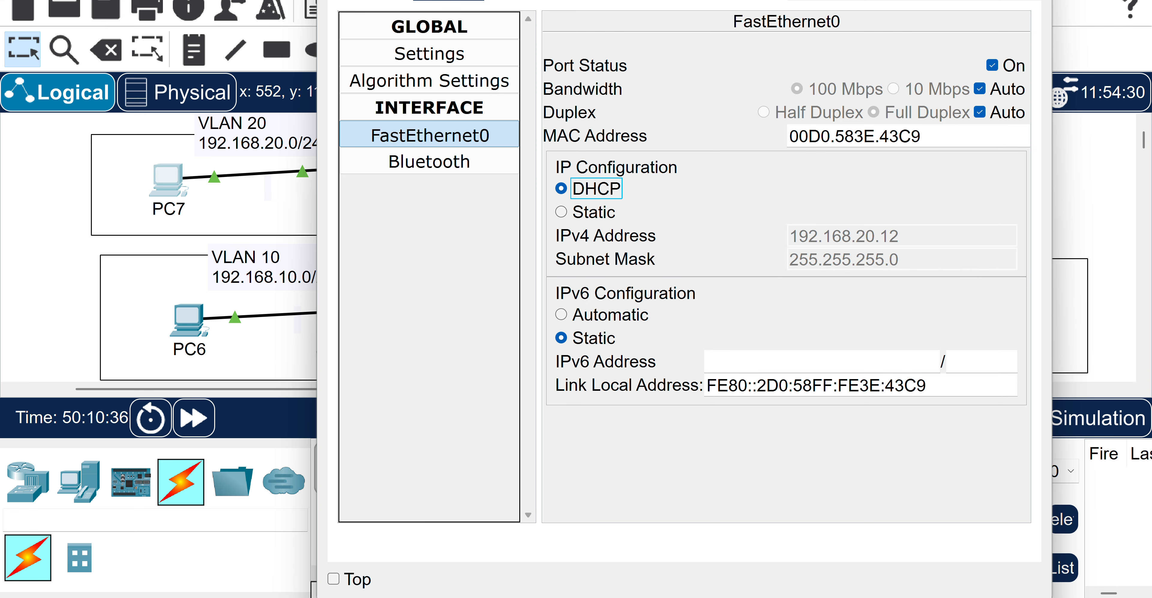
click(1025, 0)
Set the IP configuration of PC8's FastEthernet0 interface to DHCP and close its window.
click(580, 174)
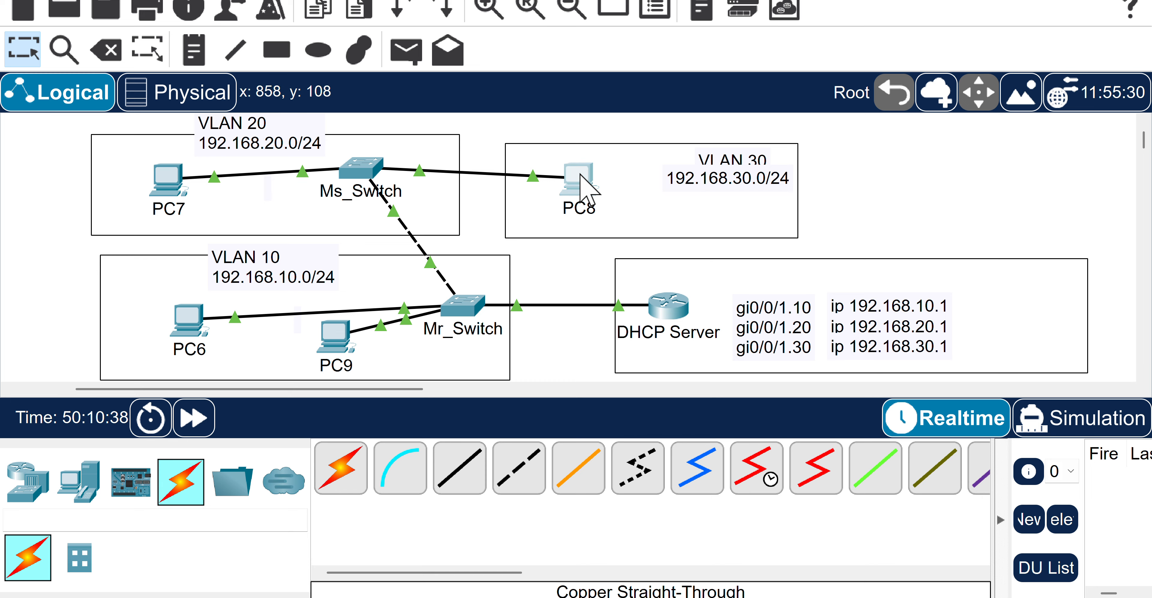
click(465, 54)
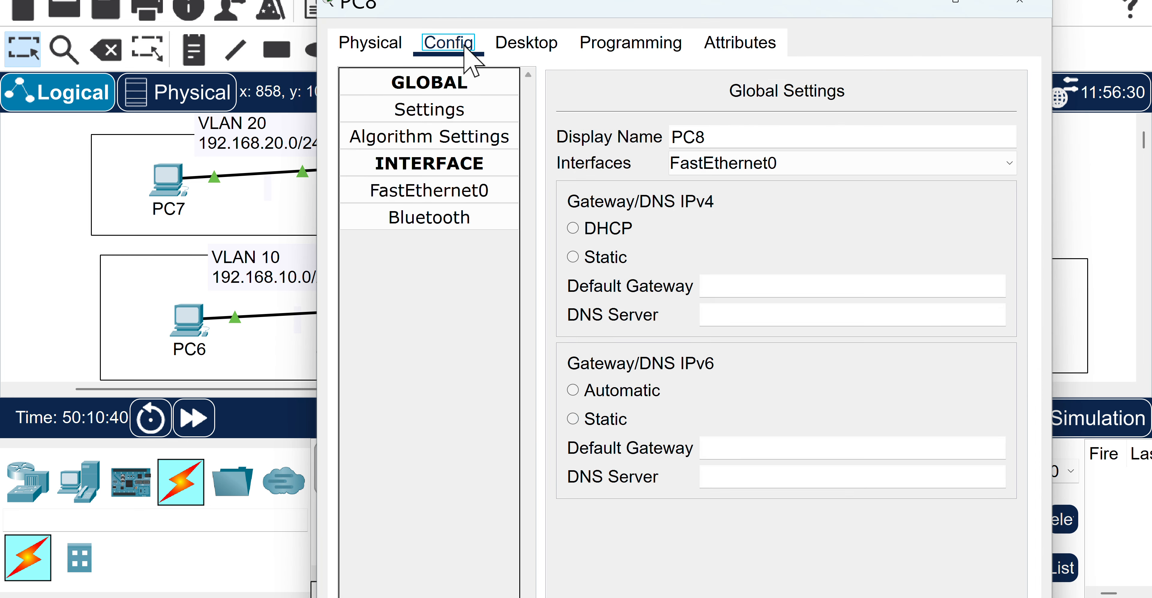
click(460, 136)
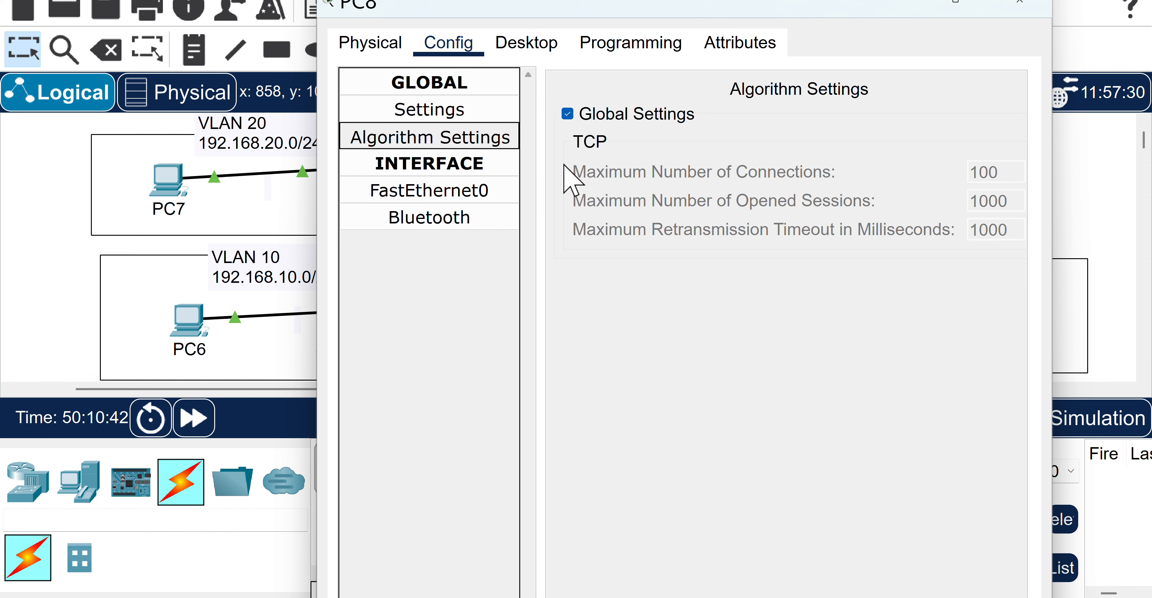
click(470, 110)
click(460, 185)
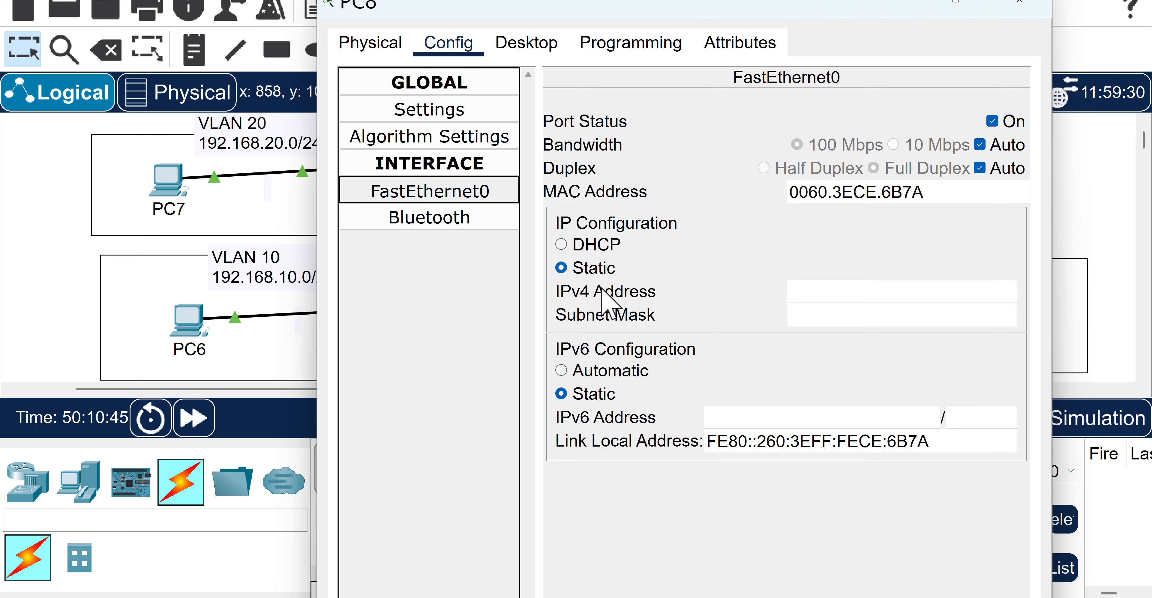
click(562, 247)
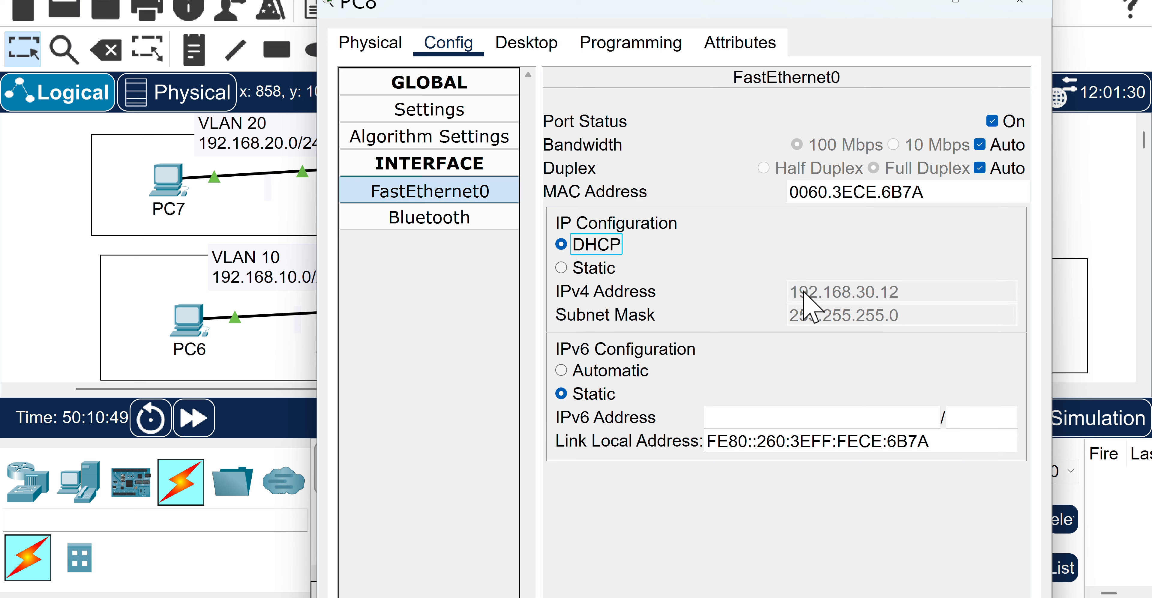
click(1028, 7)
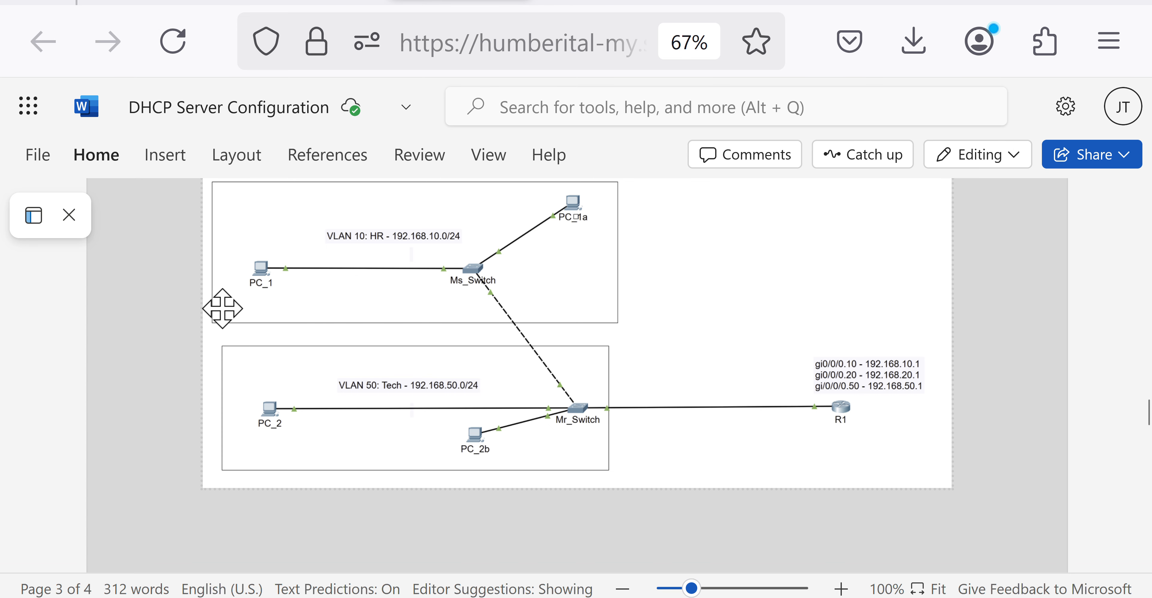
Review the topology diagram and DHCP pool commands in the DHCP Server Configuration document in Word.
scroll(226, 309, down, 5)
scroll(226, 313, down, 10)
scroll(226, 321, up, 6)
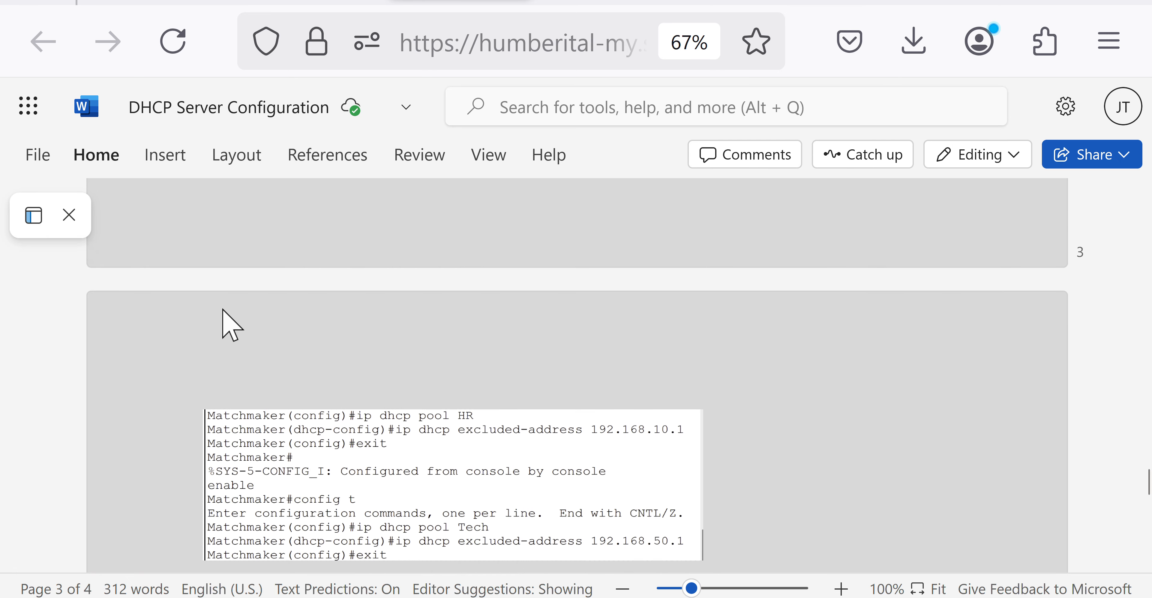
Read the excluded-address commands, the PC DHCP settings instructions and the closing remarks on the document's last page.
scroll(226, 322, up, 1)
scroll(222, 308, down, 10)
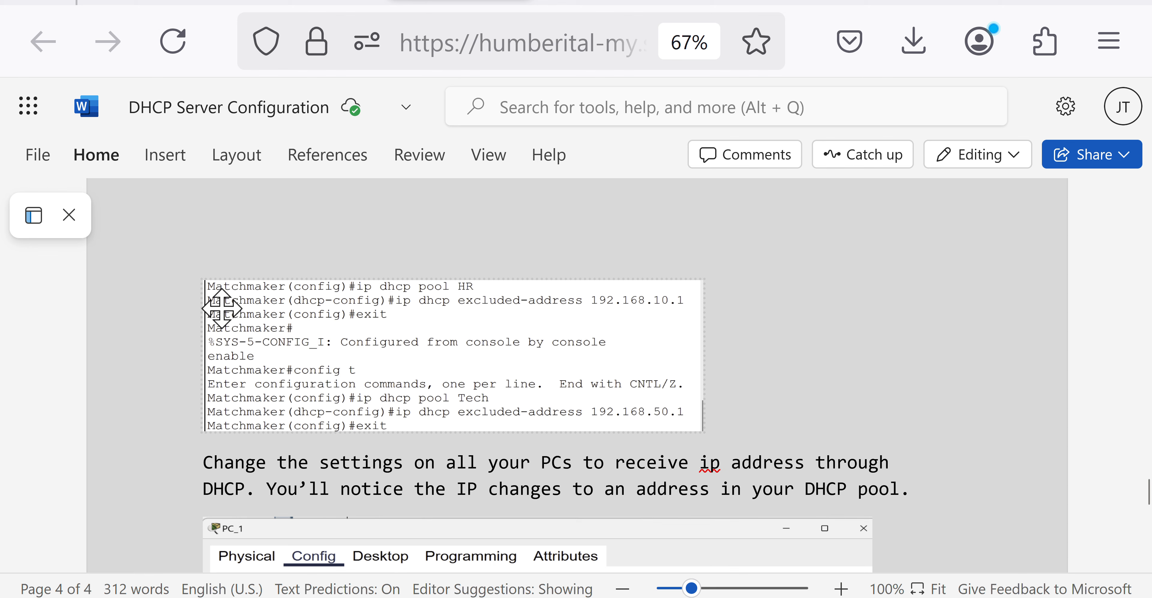
scroll(222, 309, down, 5)
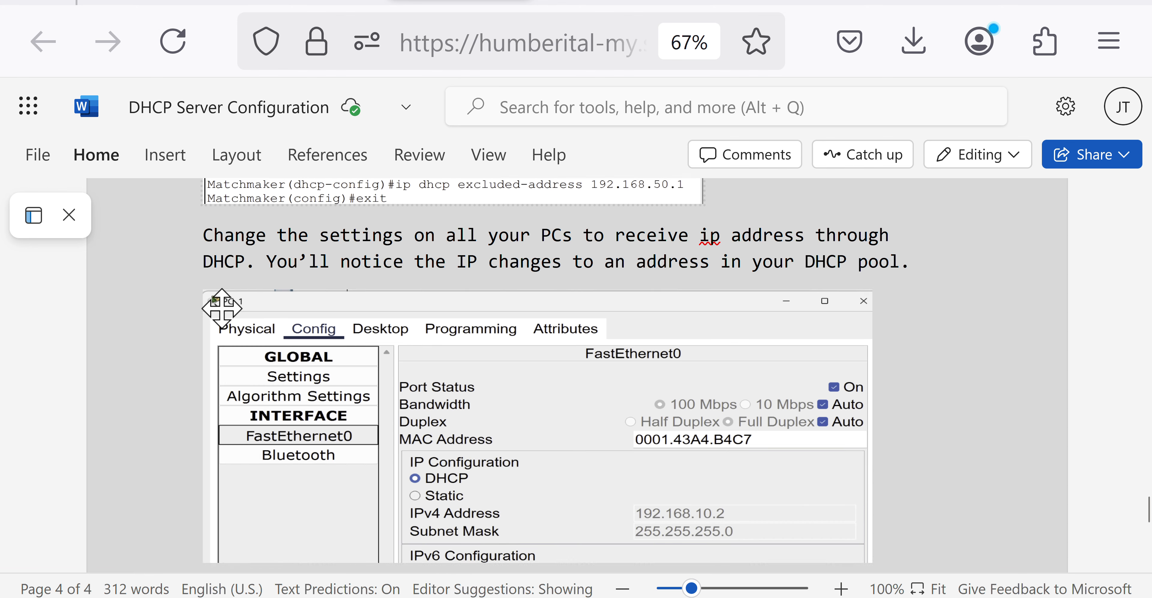
scroll(222, 308, down, 3)
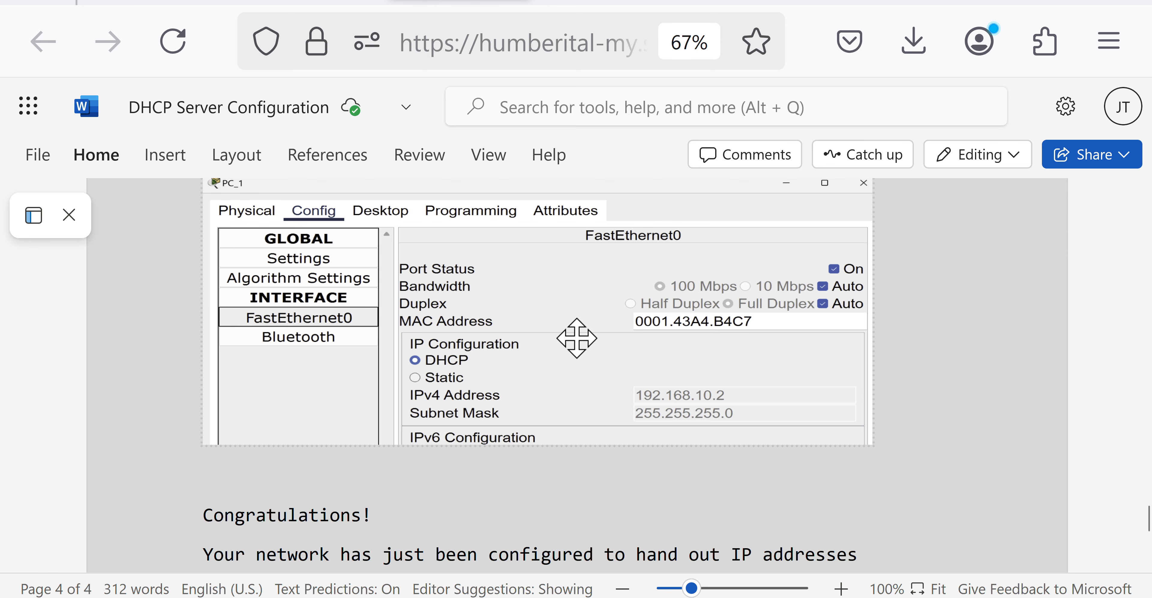
scroll(576, 338, down, 3)
scroll(578, 347, down, 3)
scroll(537, 322, down, 3)
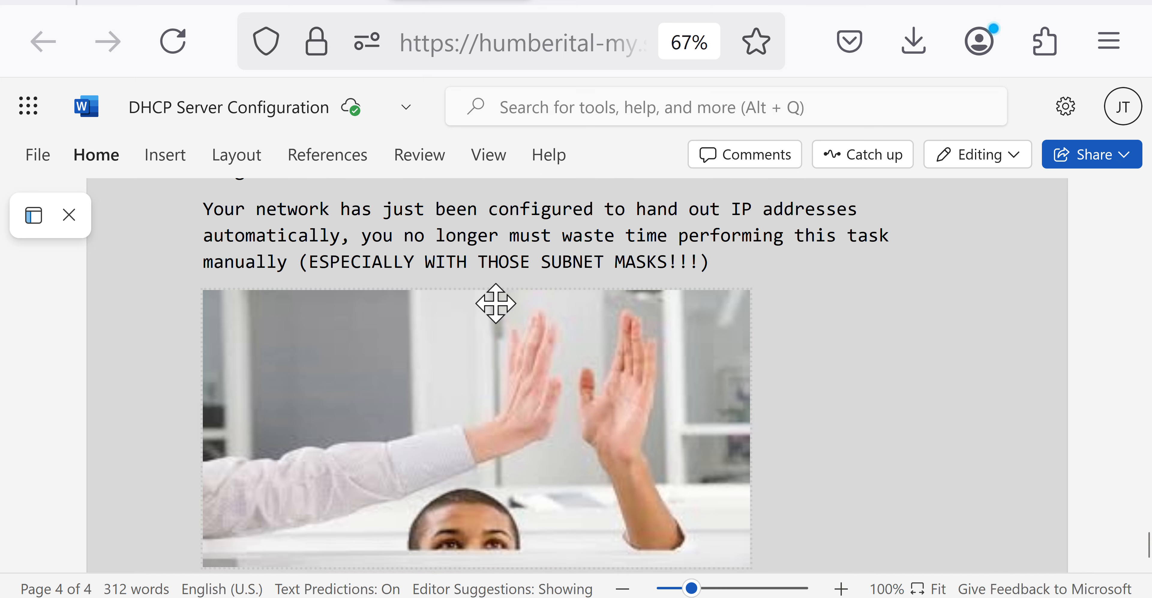
scroll(447, 295, up, 1)
scroll(440, 302, up, 2)
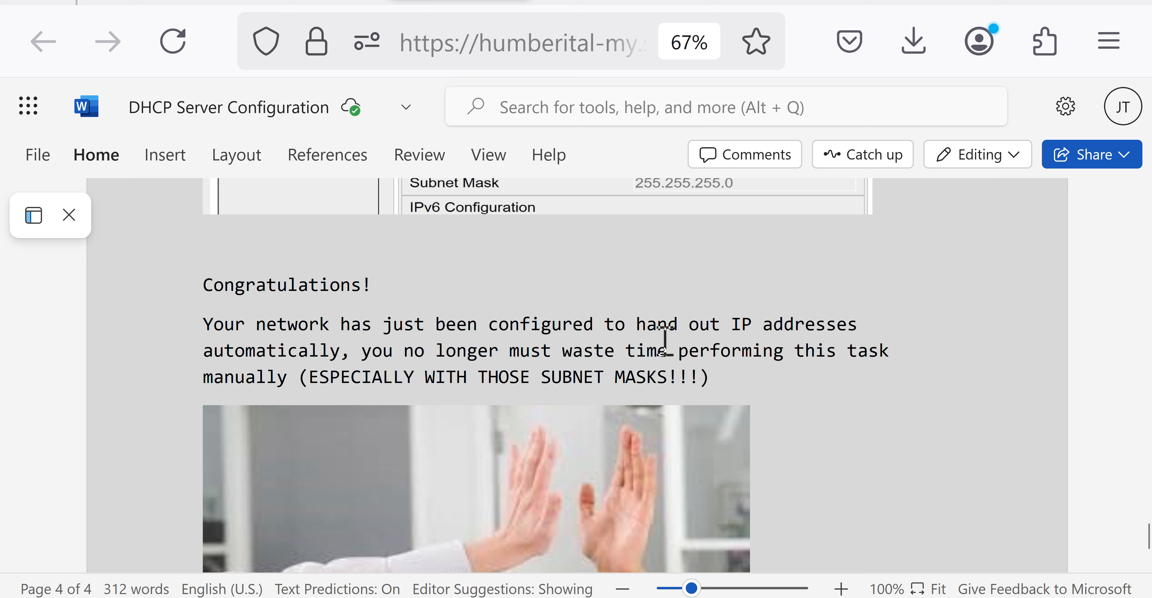
scroll(643, 322, down, 6)
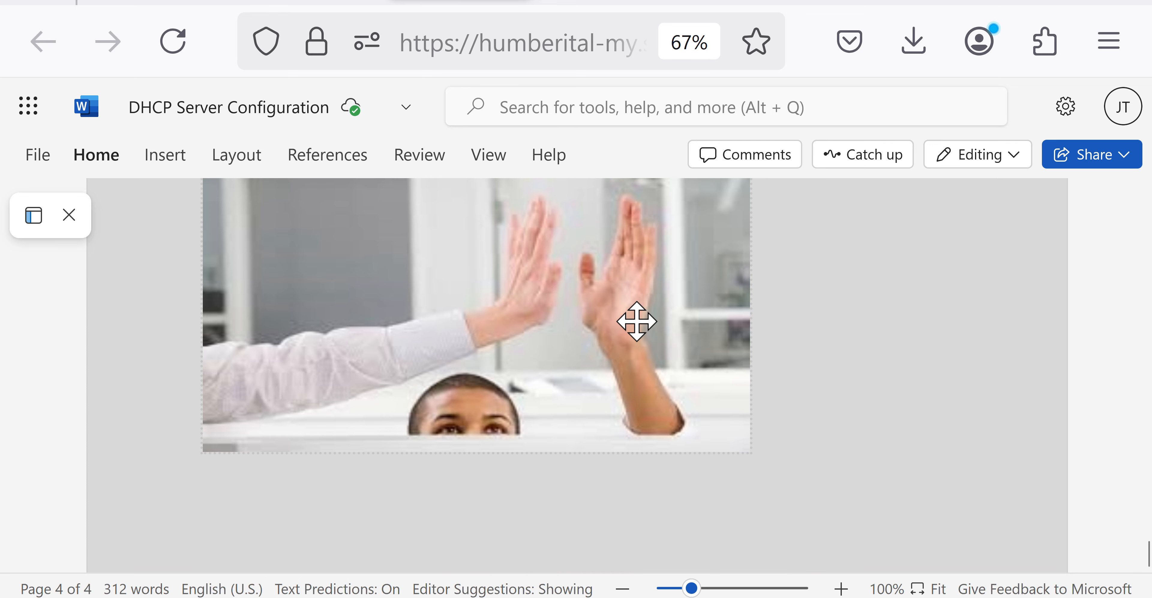
scroll(635, 321, up, 3)
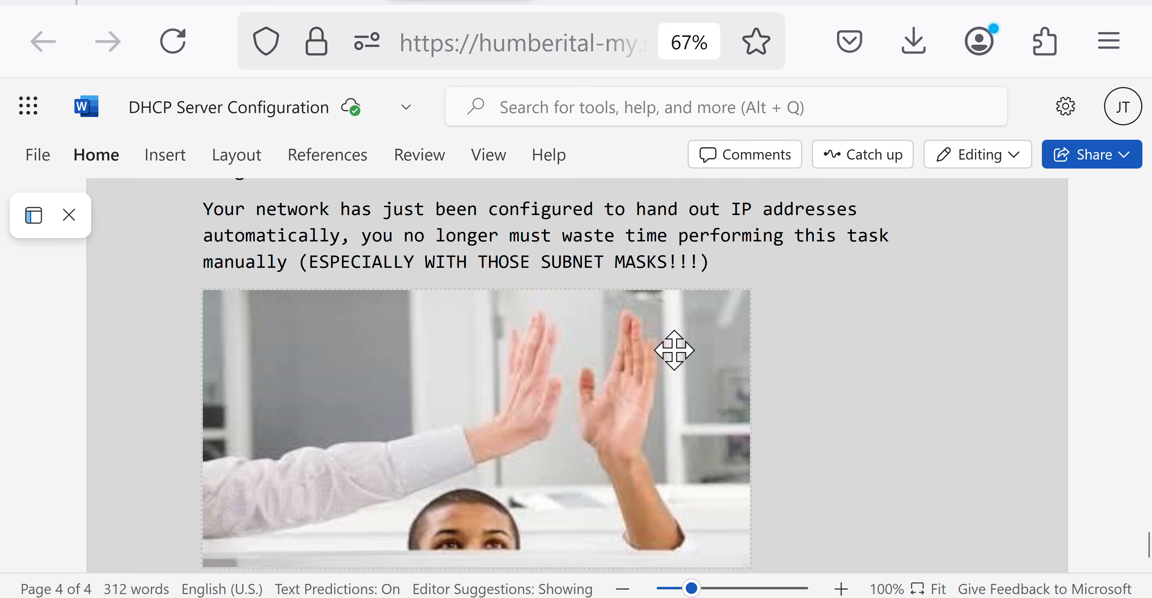